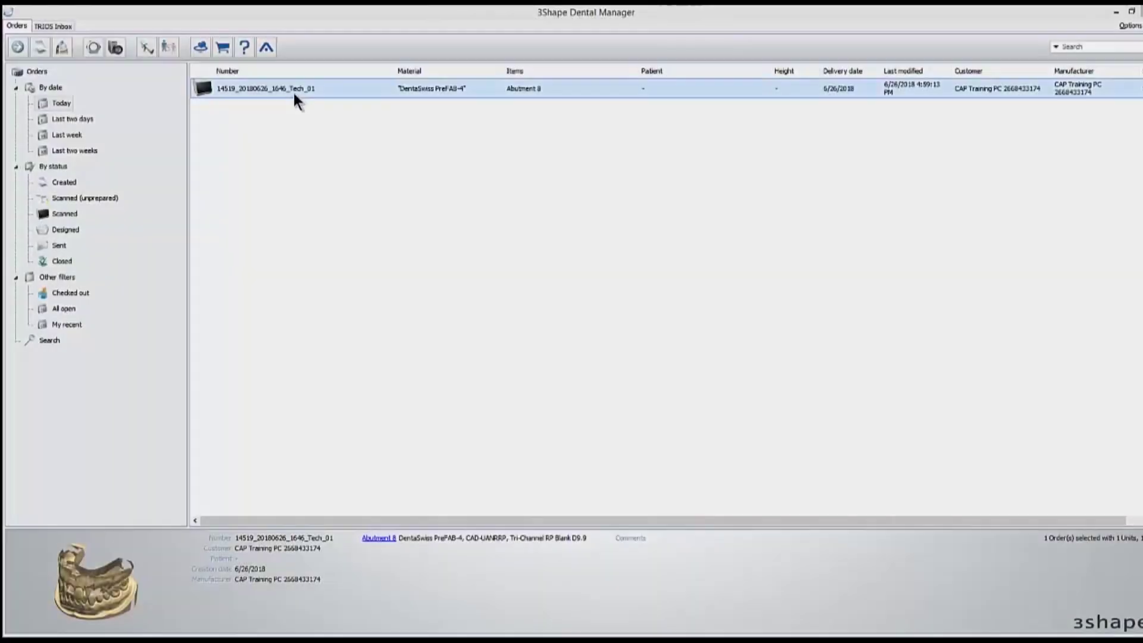
Open the scanned Abutment 8 order for design and place the Abutment 8 annotation at the implant site
right_click(293, 91)
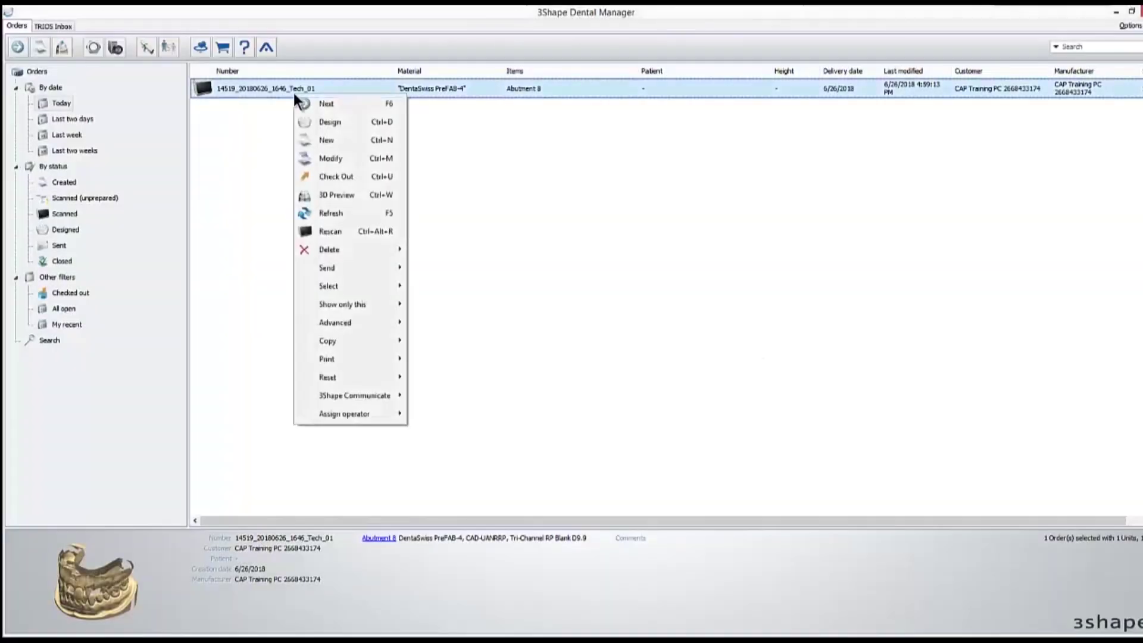
left_click(309, 122)
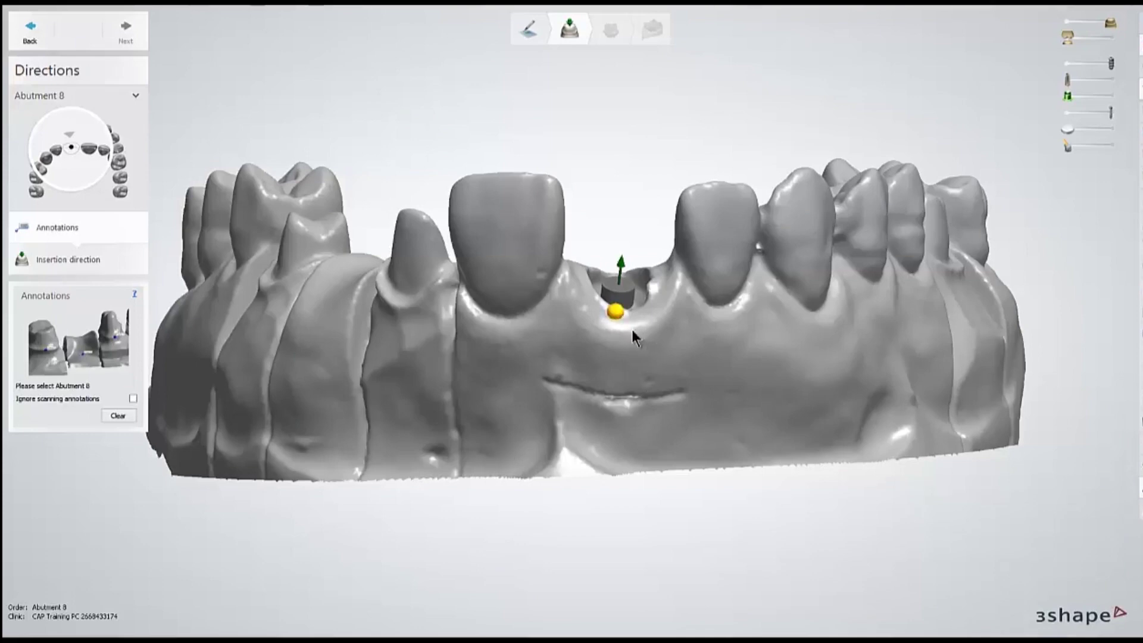
right_click_drag(622, 310, 621, 330)
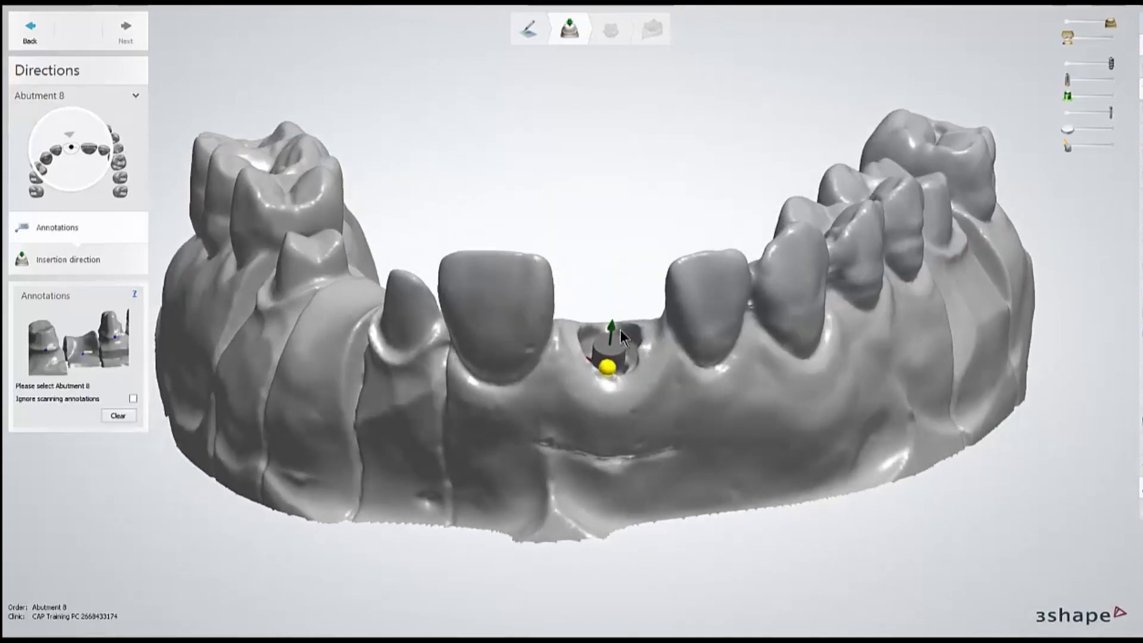
left_click(609, 368)
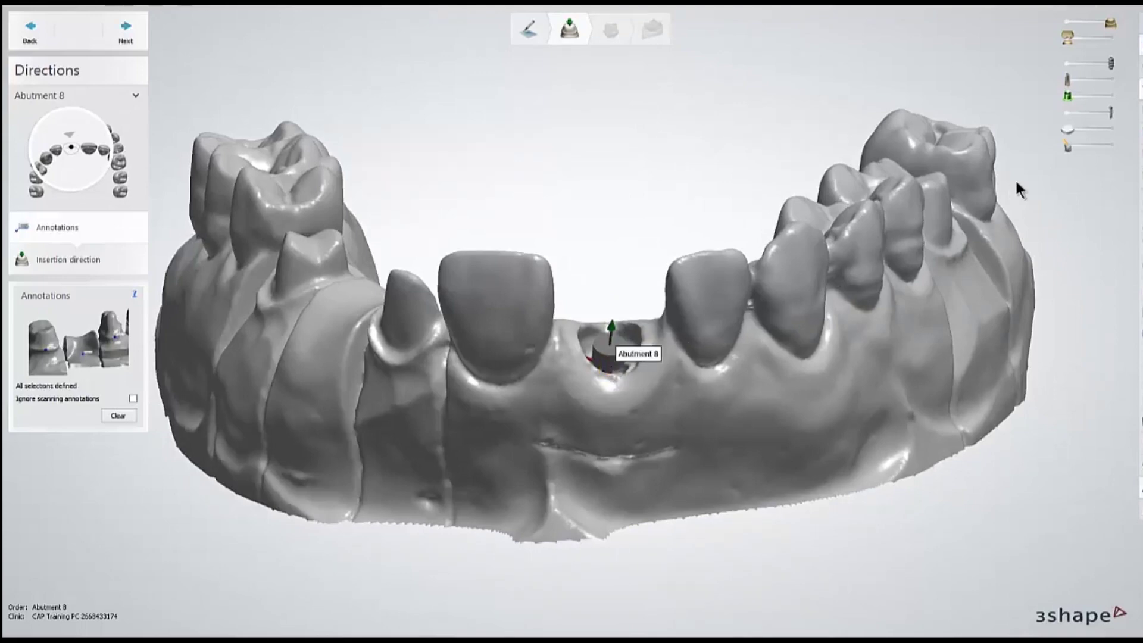
Fade out the cylinder in the socket, reposition the Abutment 8 annotation onto the gum just below the socket, and proceed to the insertion direction
left_click_drag(1101, 113, 1076, 117)
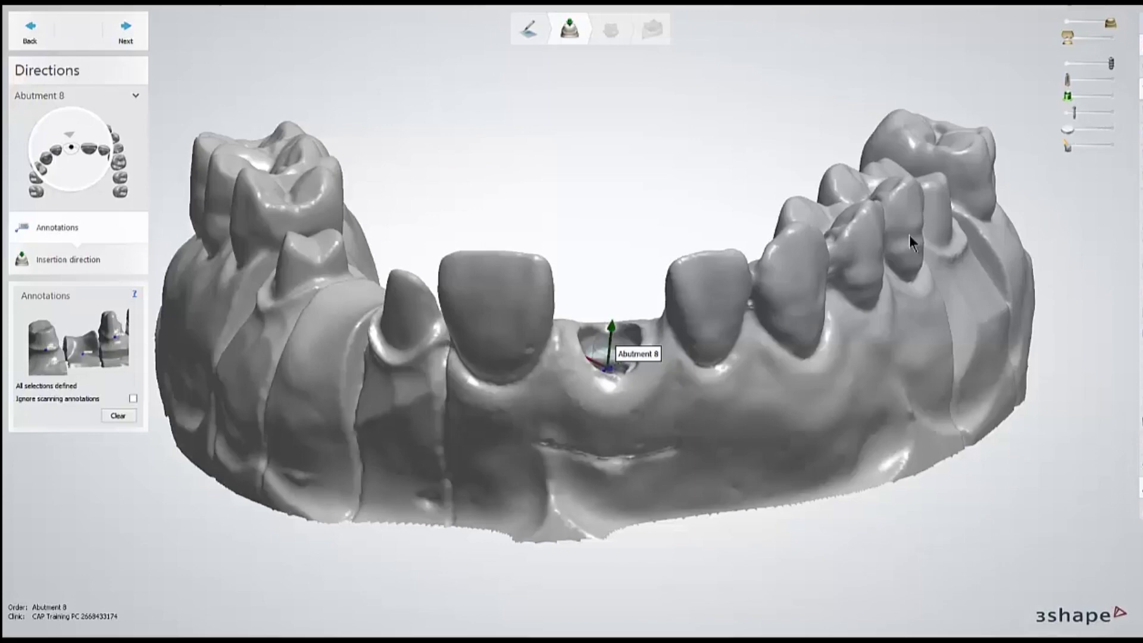
right_click_drag(909, 235, 690, 414)
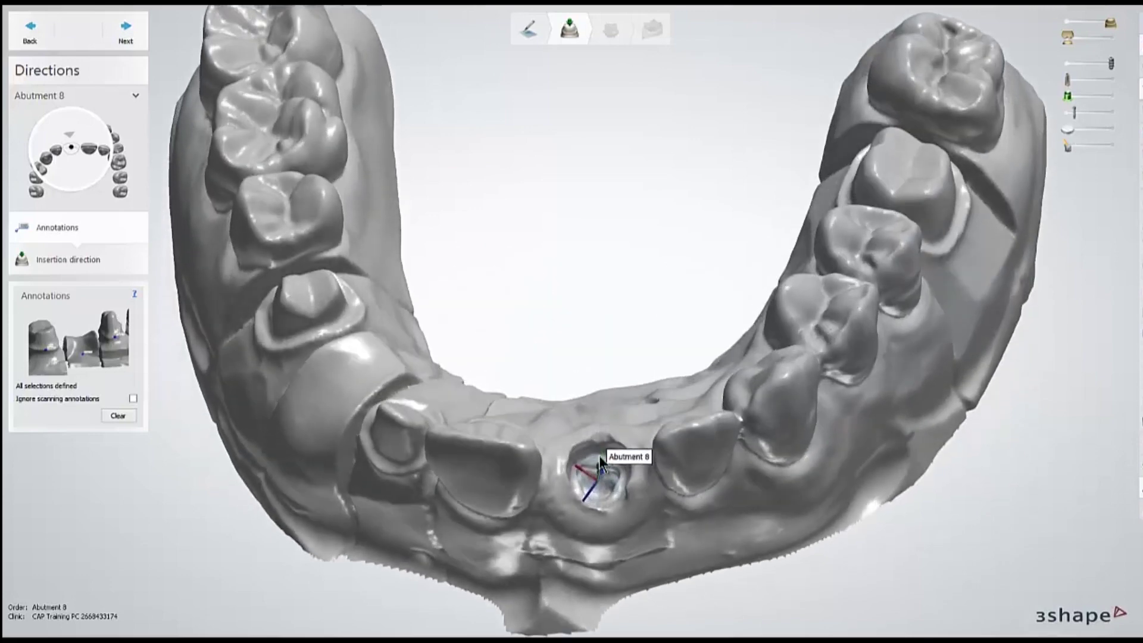
right_click_drag(599, 455, 597, 419)
scroll(606, 415, "up", 3)
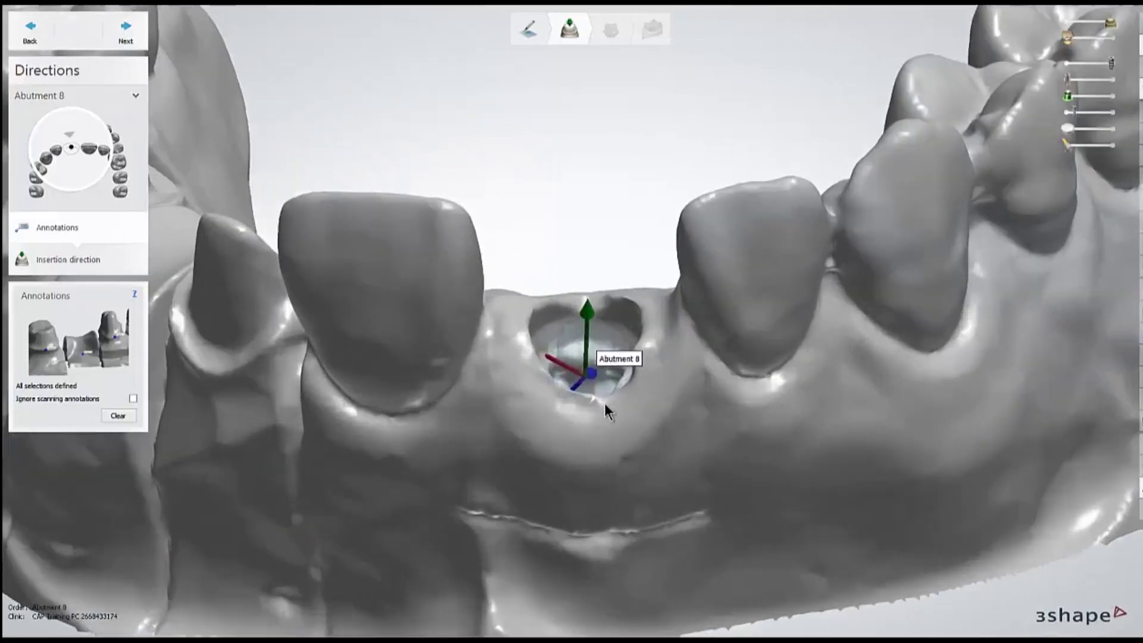
mouse_move(594, 374)
left_mouse_down()
mouse_move(625, 401)
mouse_move(594, 457)
left_mouse_up()
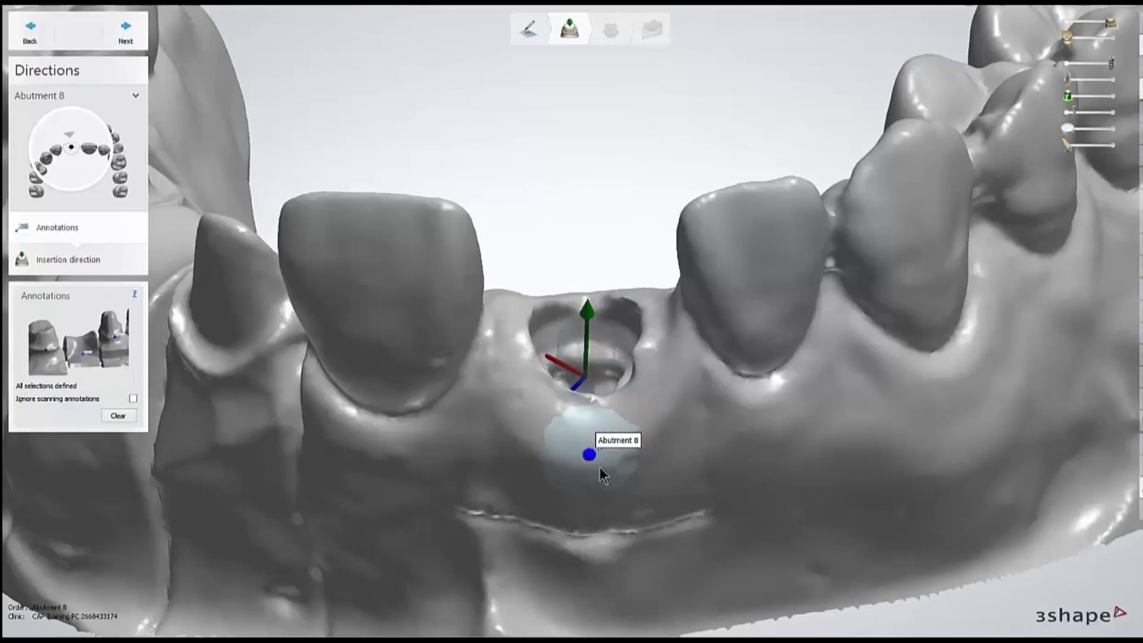
mouse_move(599, 466)
right_mouse_down()
mouse_move(600, 477)
mouse_move(606, 459)
right_mouse_up()
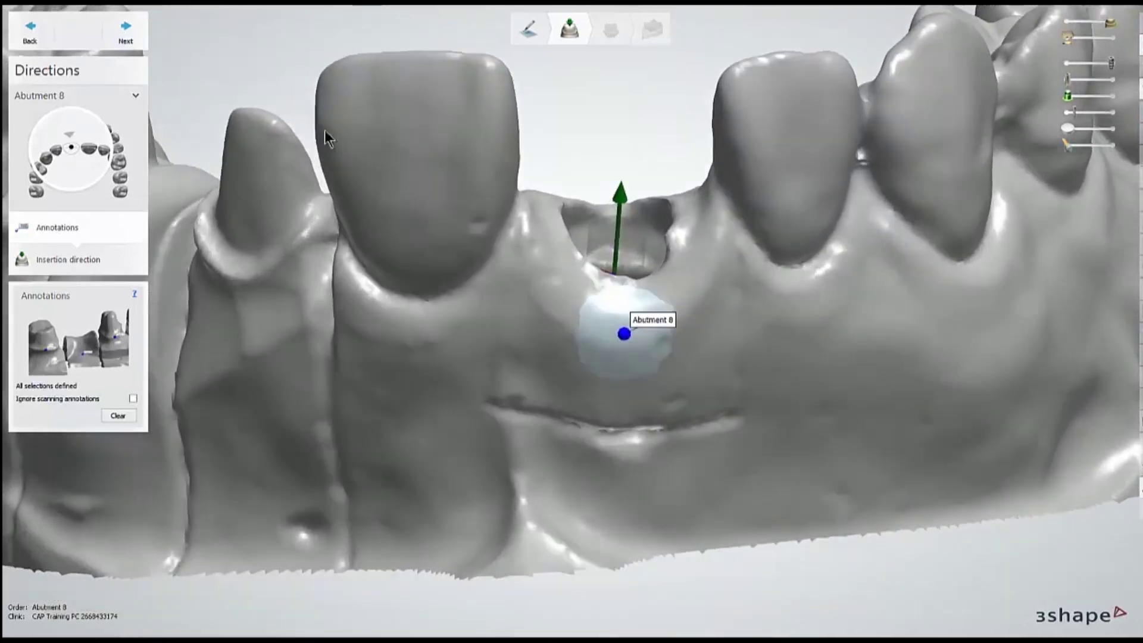
left_click(125, 40)
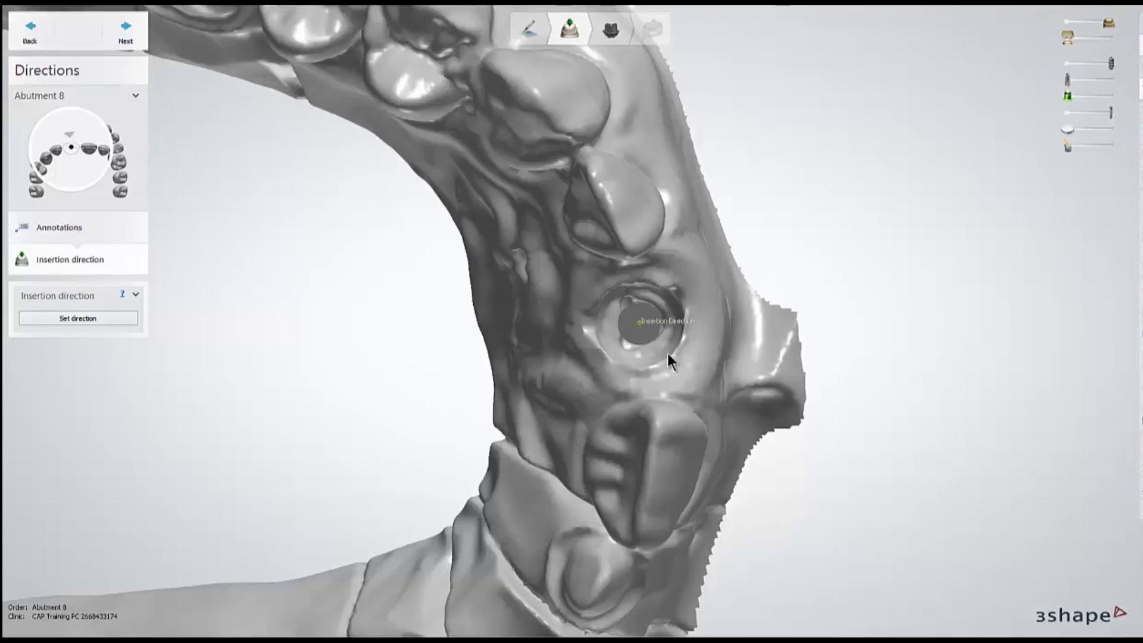
Set the abutment's insertion direction from a slightly tilted occlusal view, check it against the implant direction, and proceed to abutment design
mouse_move(673, 355)
right_mouse_down()
mouse_move(672, 305)
mouse_move(658, 318)
mouse_move(661, 361)
mouse_move(676, 361)
mouse_move(677, 346)
mouse_move(683, 357)
right_mouse_up()
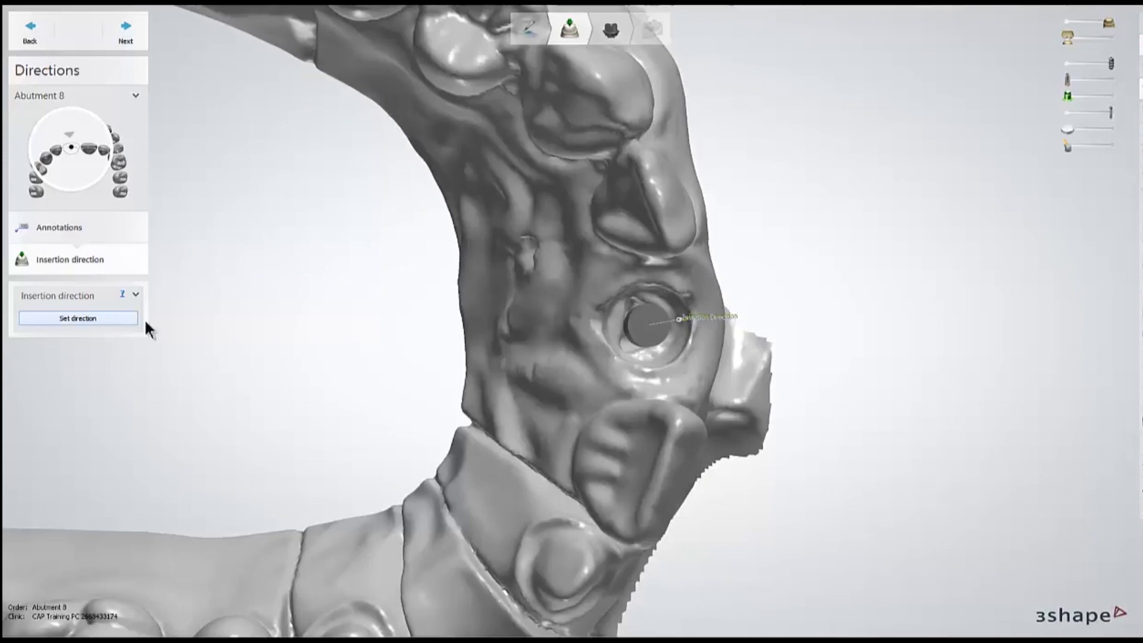
left_click(125, 320)
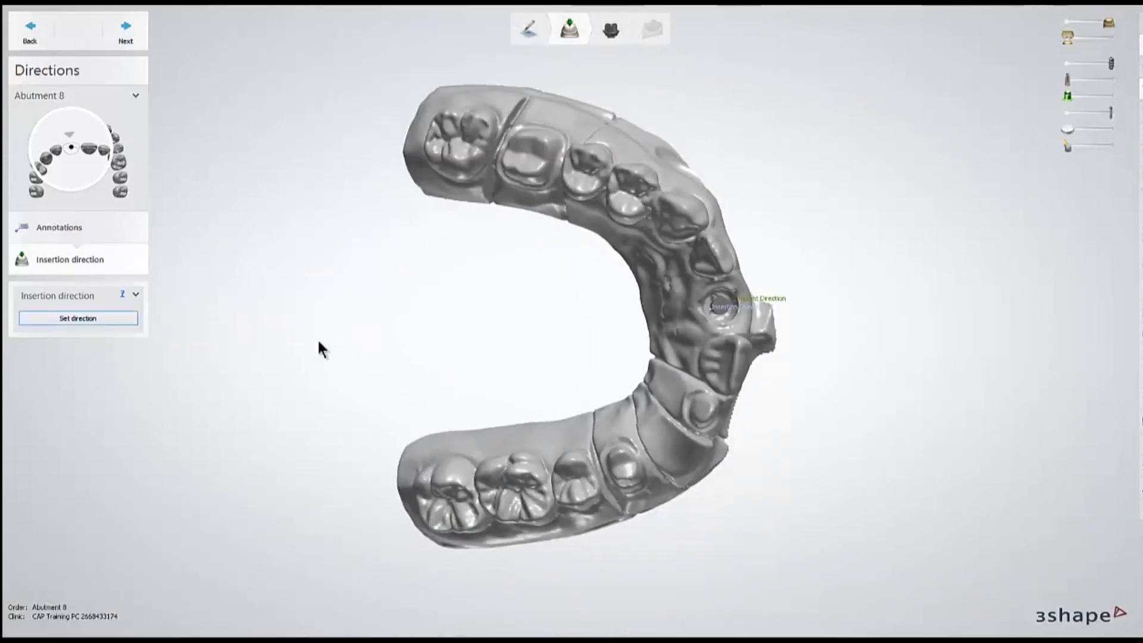
right_click_drag(557, 350, 589, 317)
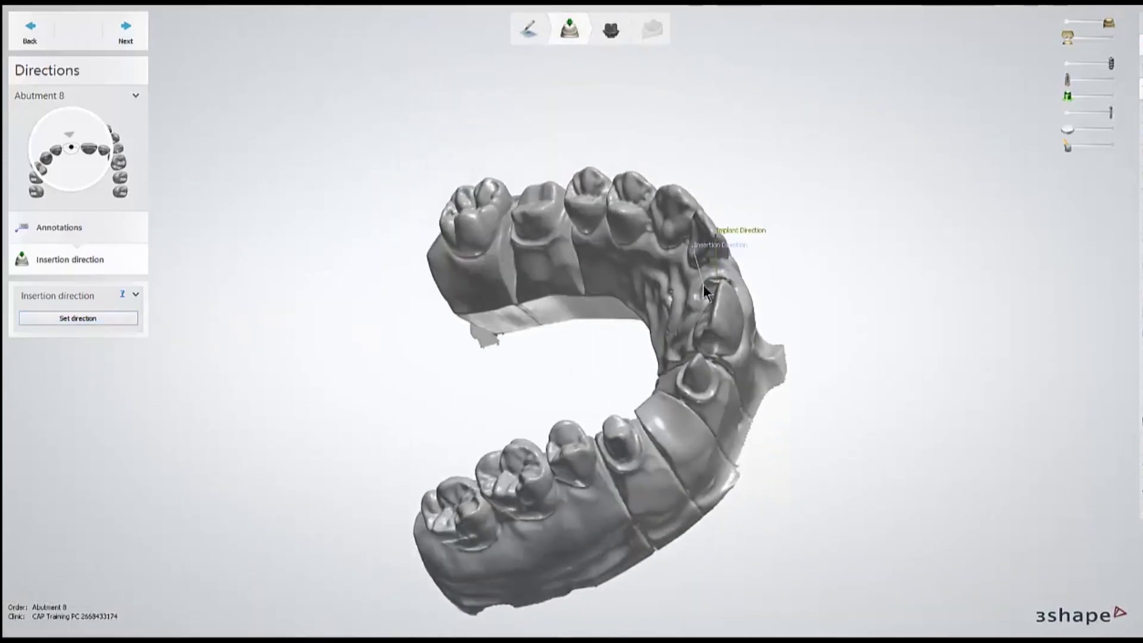
scroll(735, 262, "up", 6)
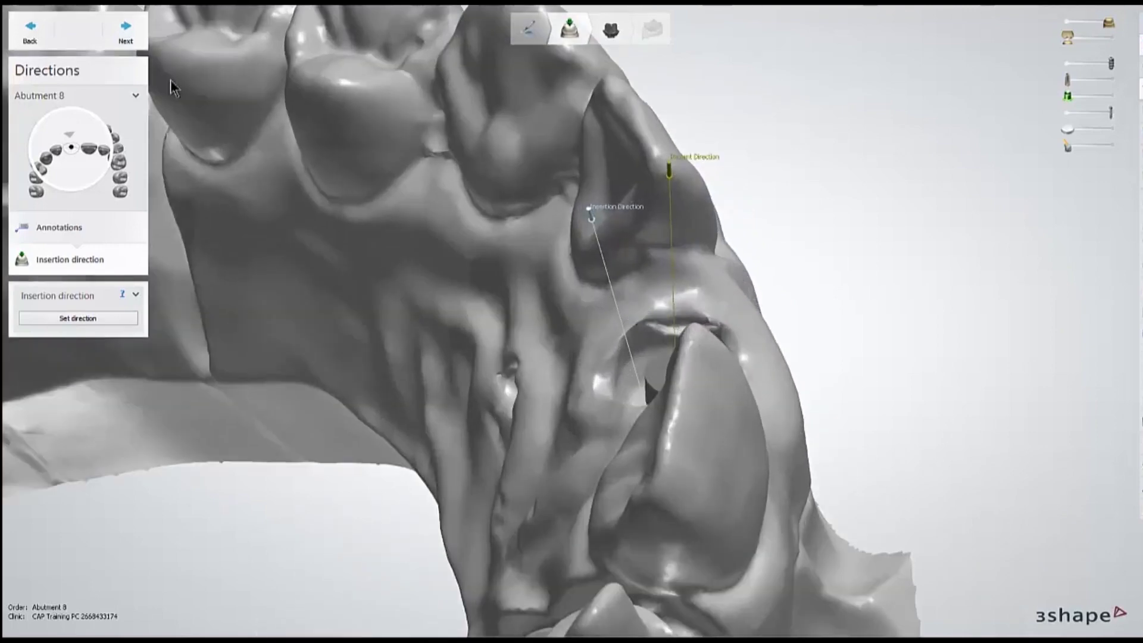
left_click(132, 38)
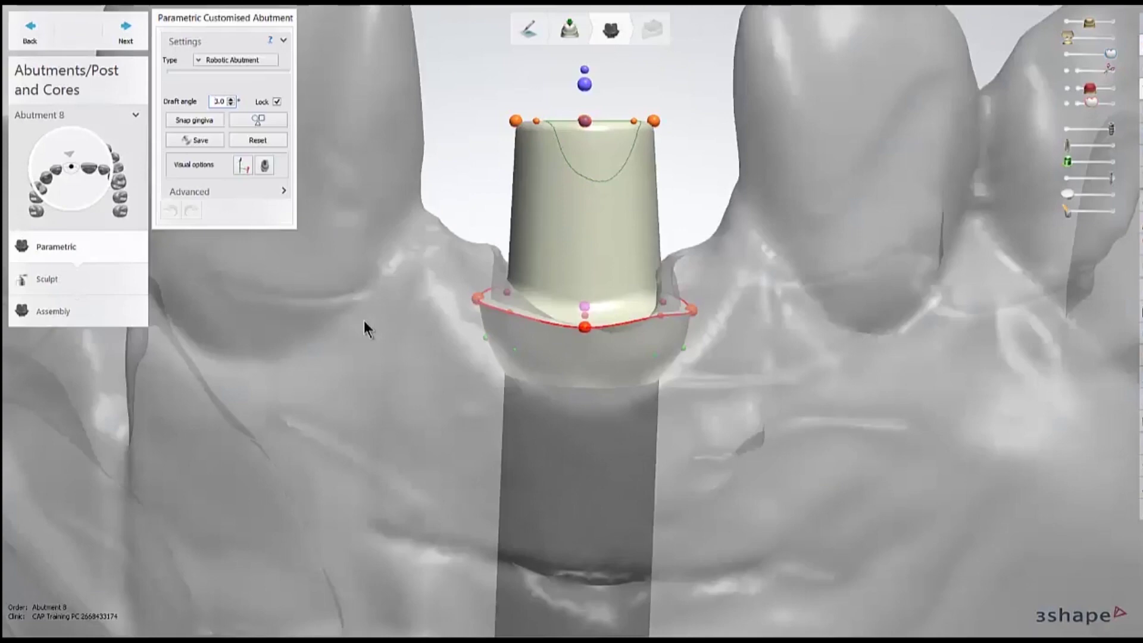
Change the abutment type to Custom abutment and inspect its shape from the side and front
scroll(384, 321, "down", 5)
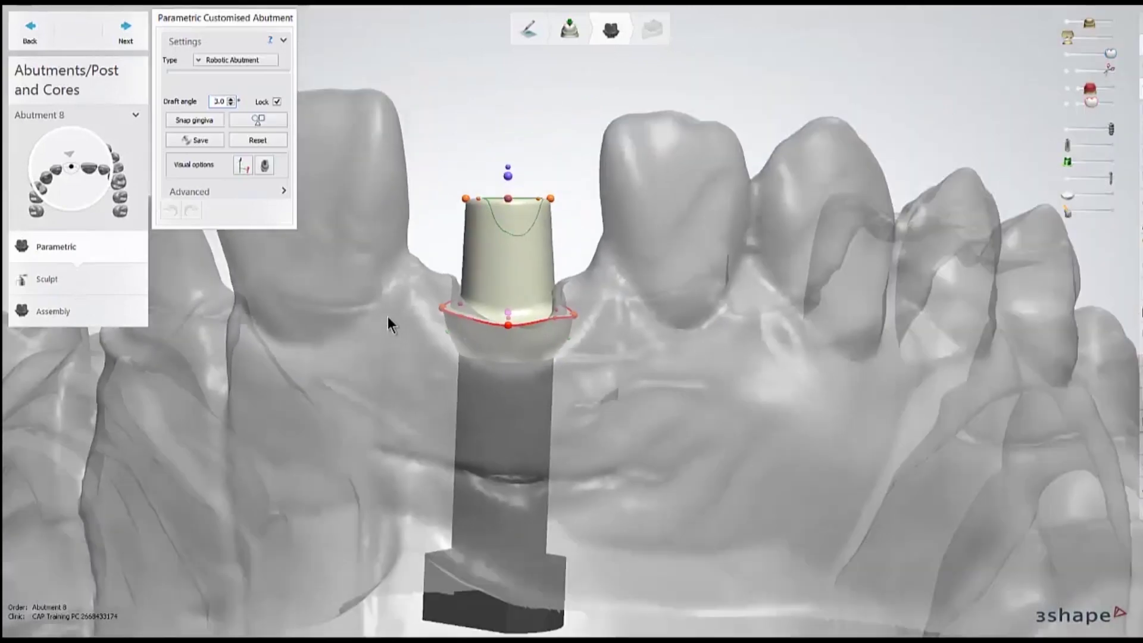
middle_click_drag(400, 313, 510, 356)
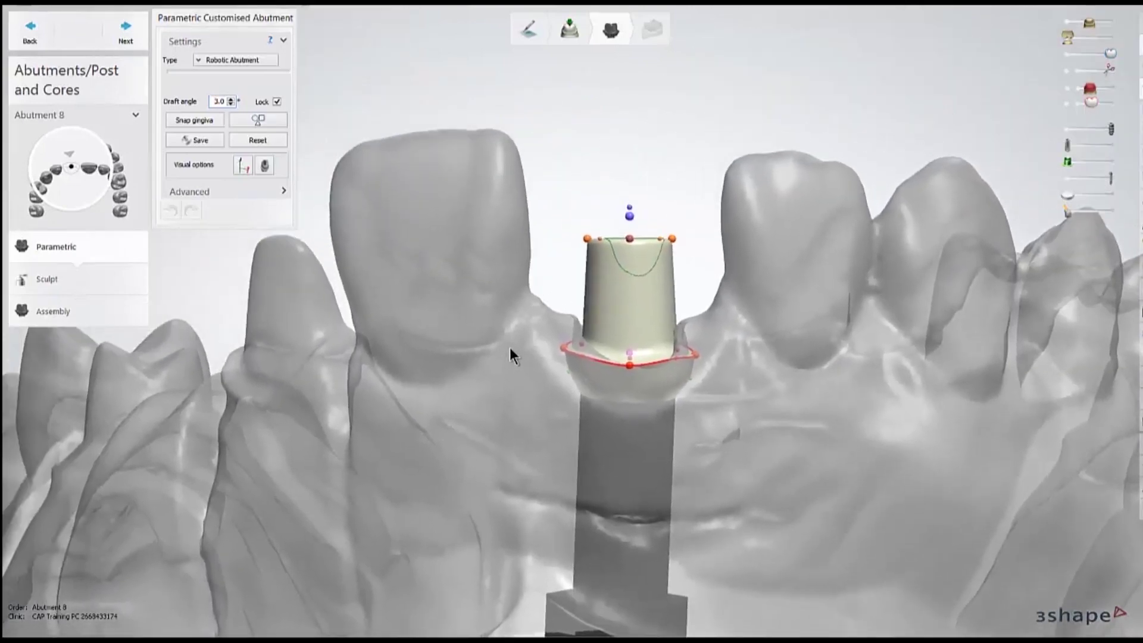
left_click(201, 60)
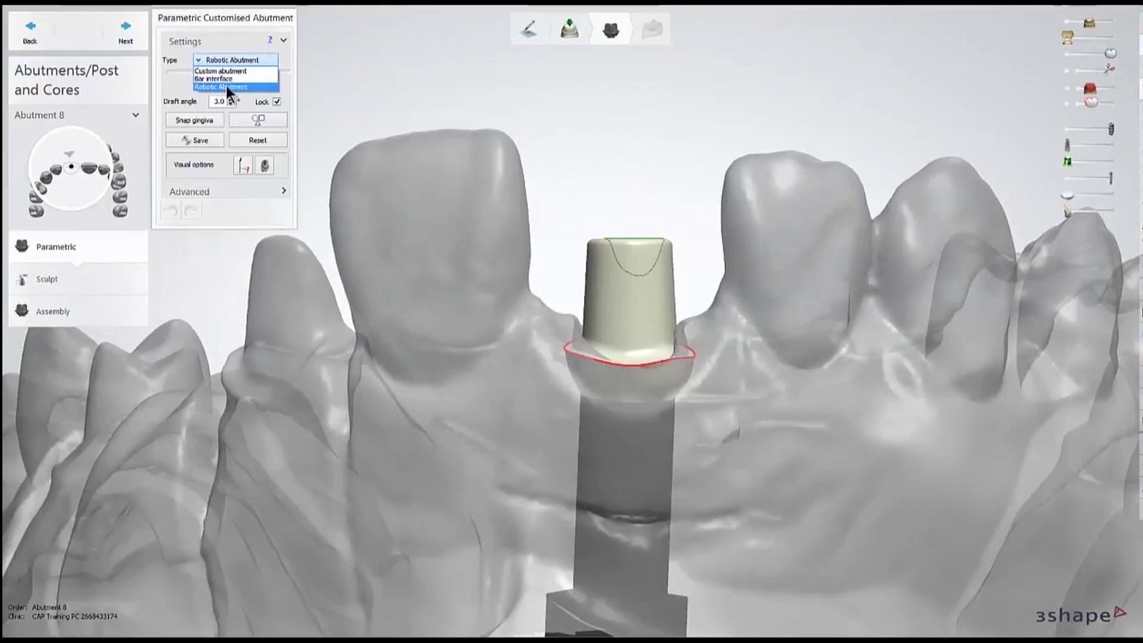
left_click(223, 71)
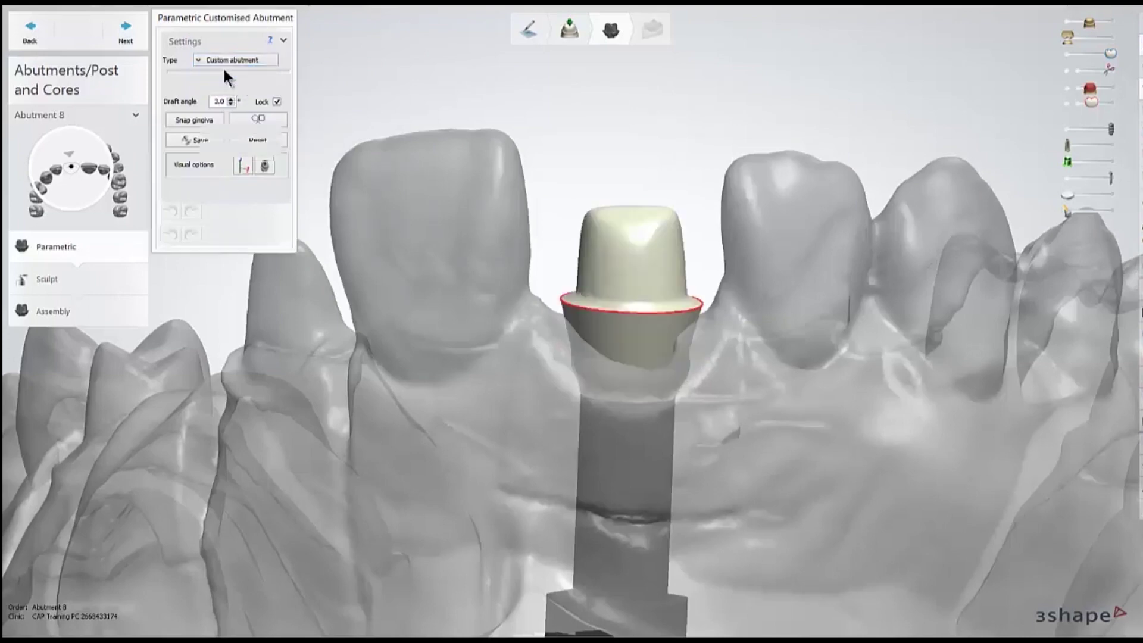
right_click_drag(360, 167, 598, 254)
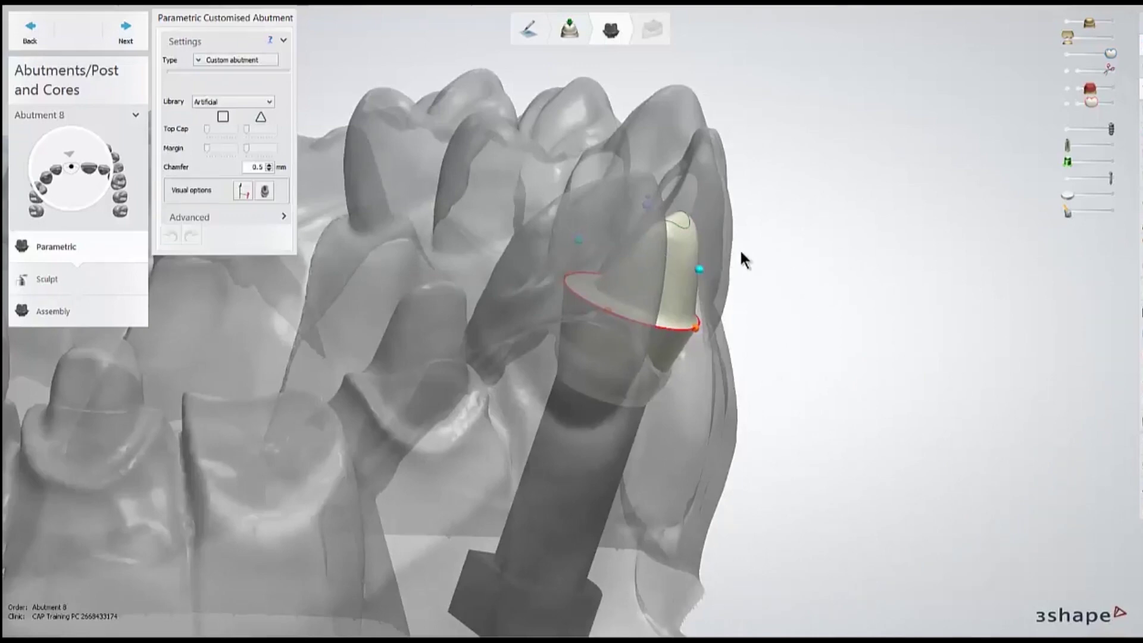
right_click_drag(740, 255, 688, 237)
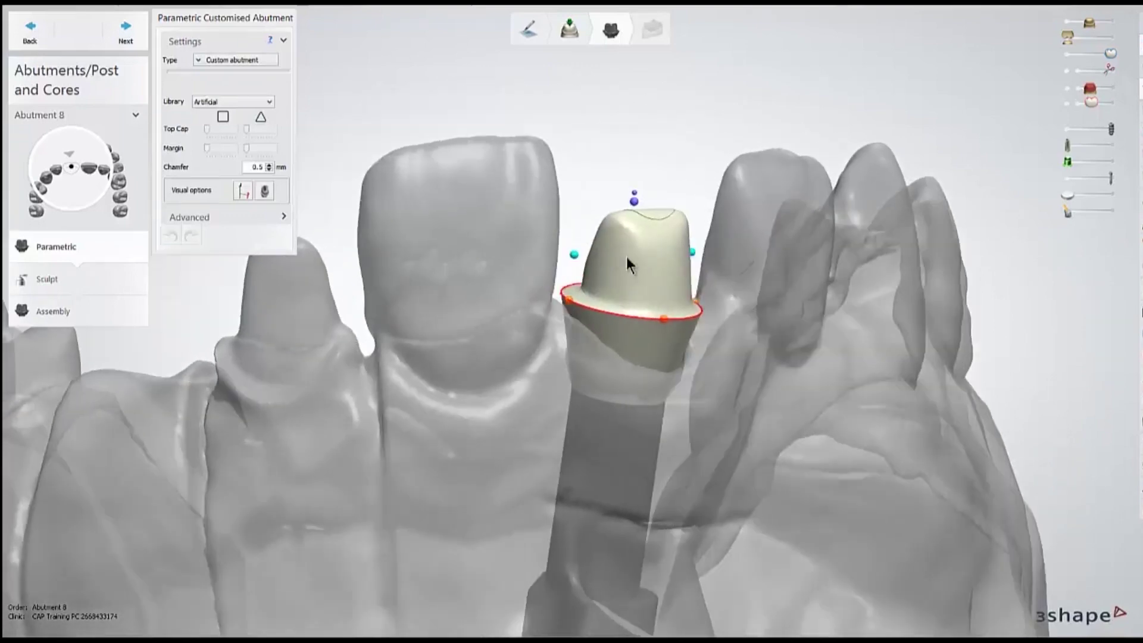
right_click_drag(622, 256, 606, 256)
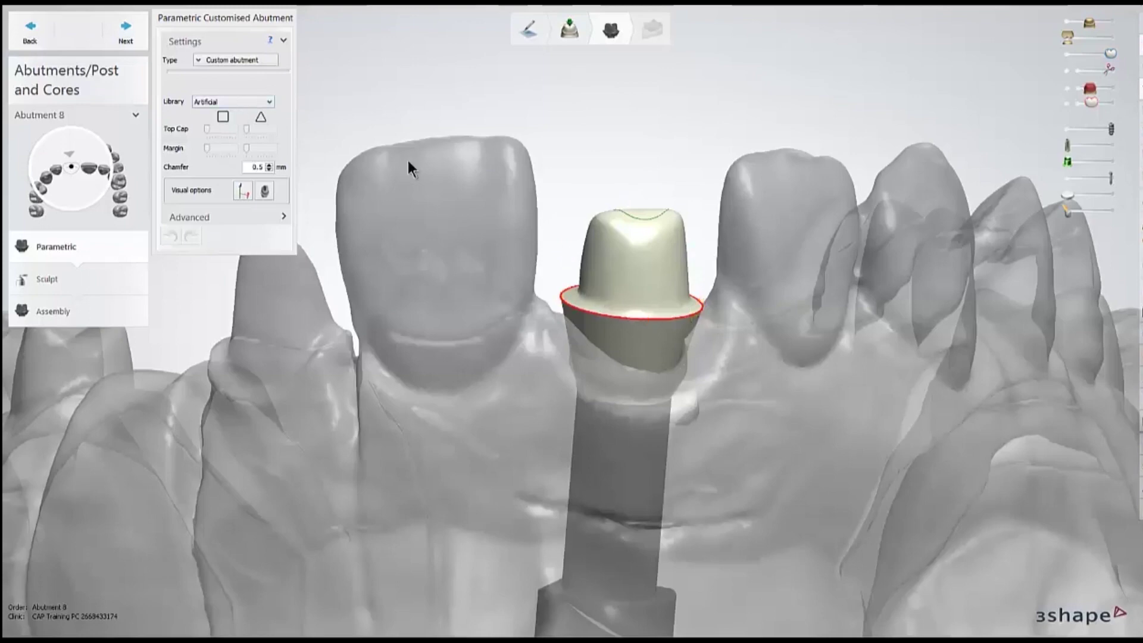
Try the Bar interface abutment type and return the type to Robotic Abutment
mouse_move(579, 277)
left_click(201, 59)
left_click(225, 77)
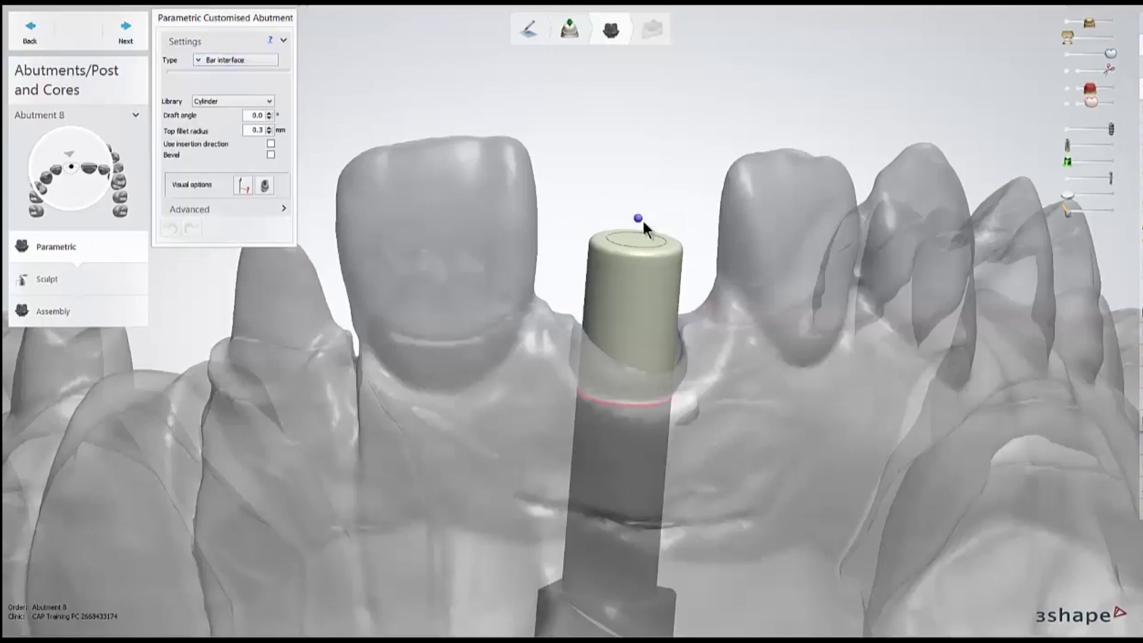
mouse_move(642, 221)
left_click(234, 60)
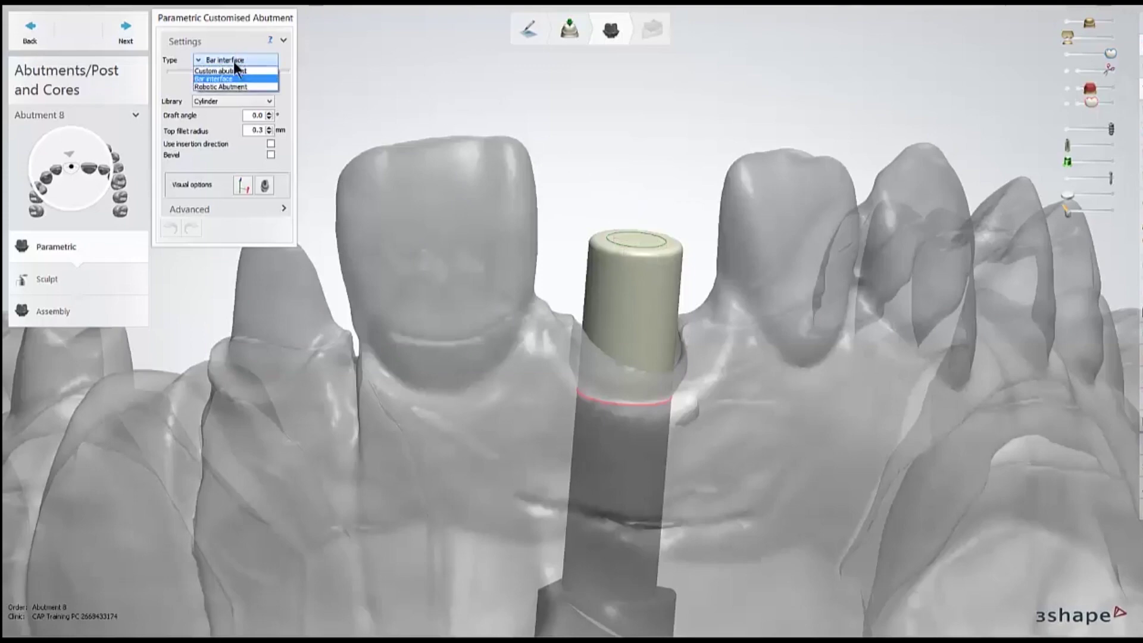
left_click(235, 87)
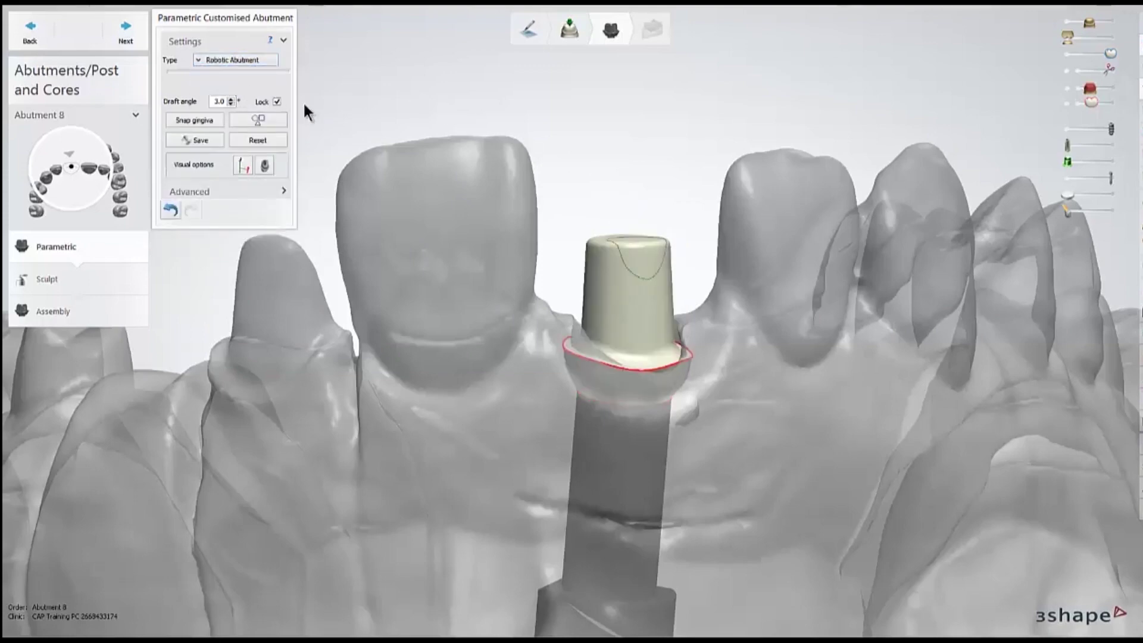
Compare the Robotic Abutment with the Custom abutment type, ending with Robotic Abutment selected
mouse_move(616, 260)
right_mouse_down()
mouse_move(631, 328)
mouse_move(610, 280)
right_mouse_up()
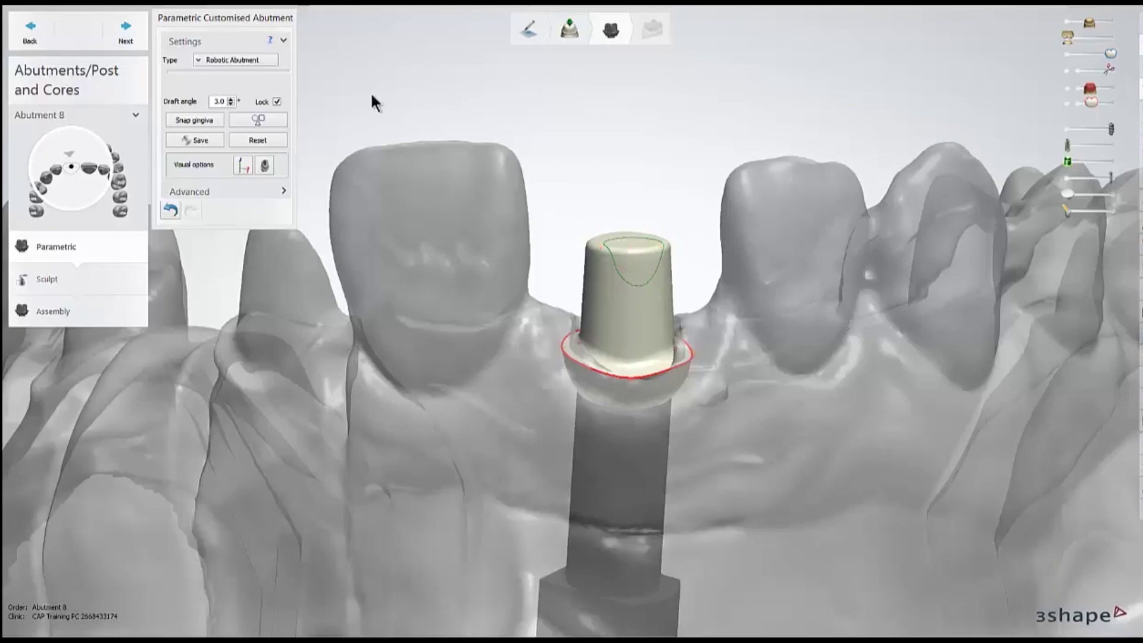
left_click(254, 61)
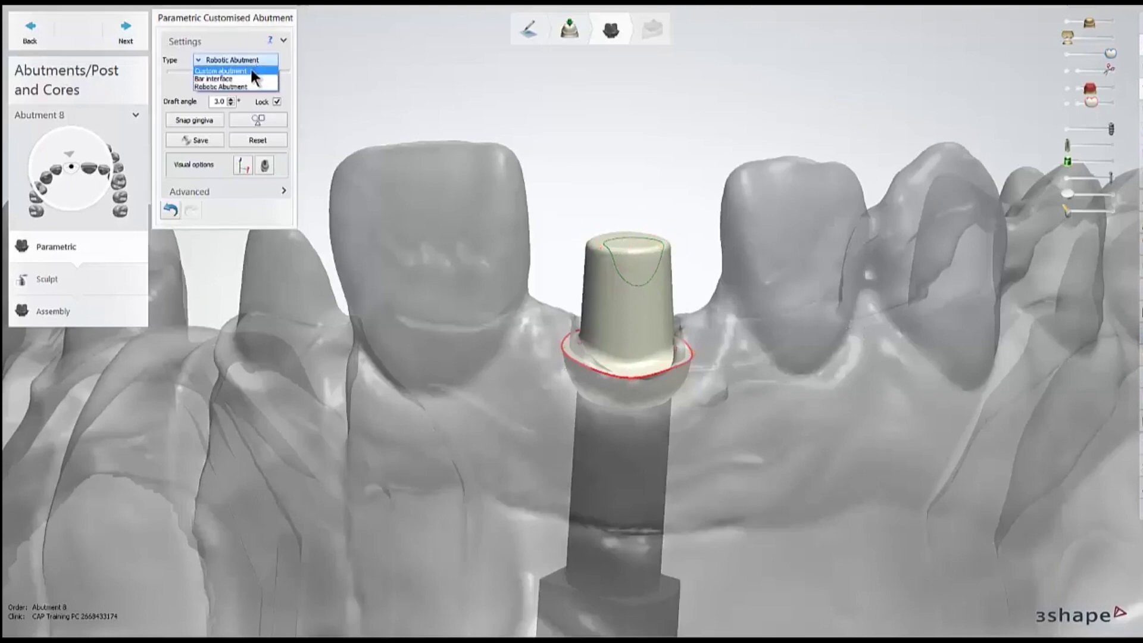
left_click(250, 69)
left_click(247, 59)
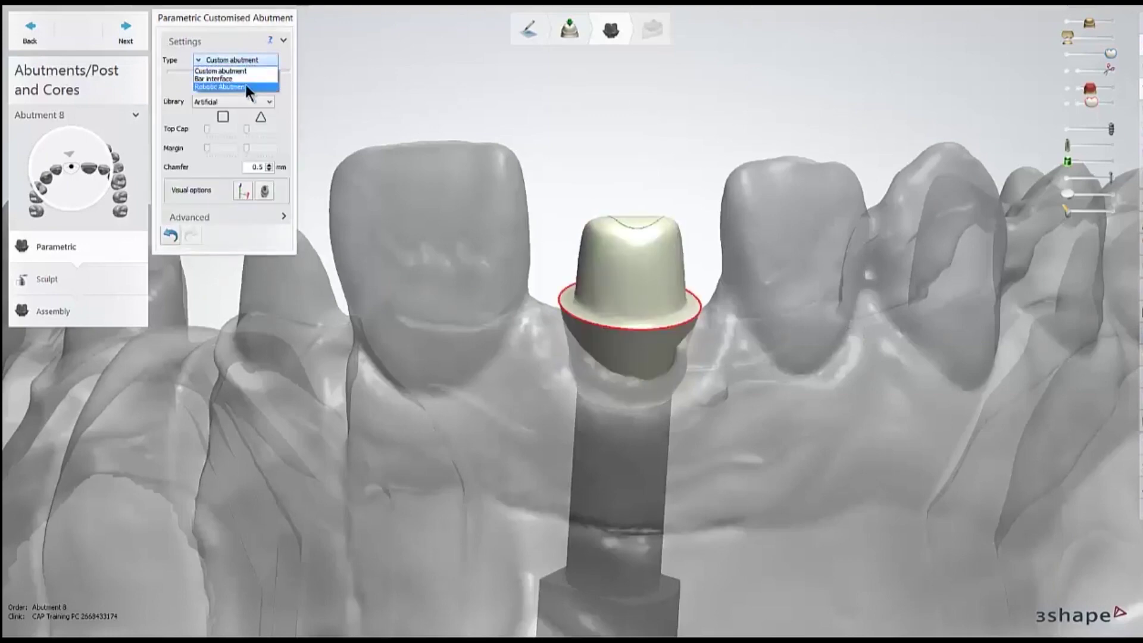
left_click(245, 87)
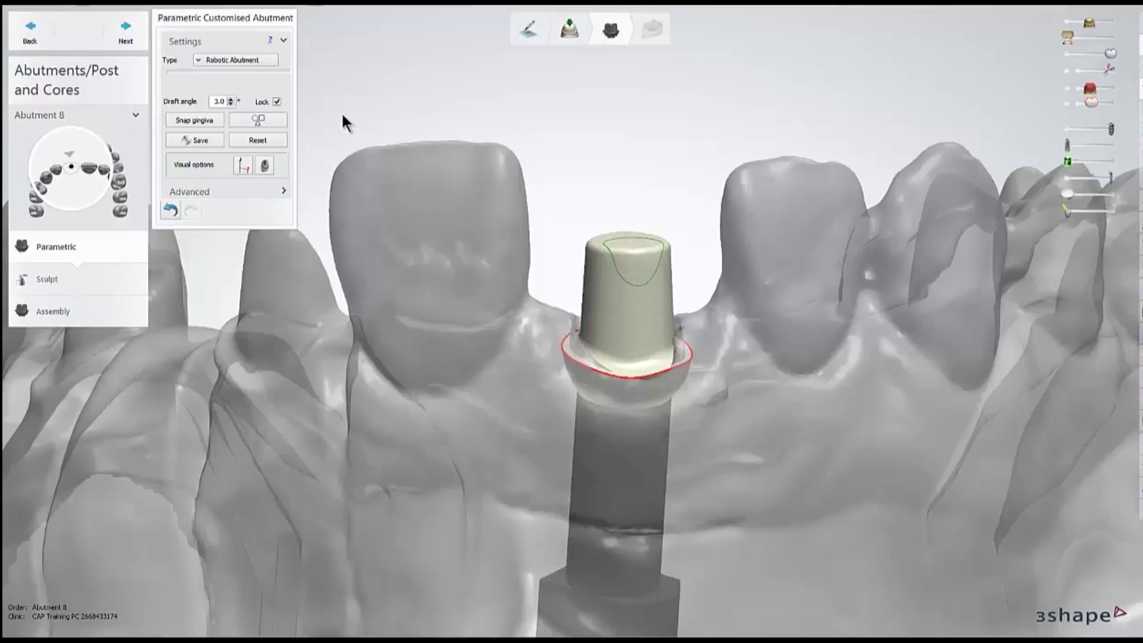
Try raising and lowering the robotic abutment's draft angle, including 4.0°, and set it back to 3.0°
left_click(231, 99)
left_click(230, 99)
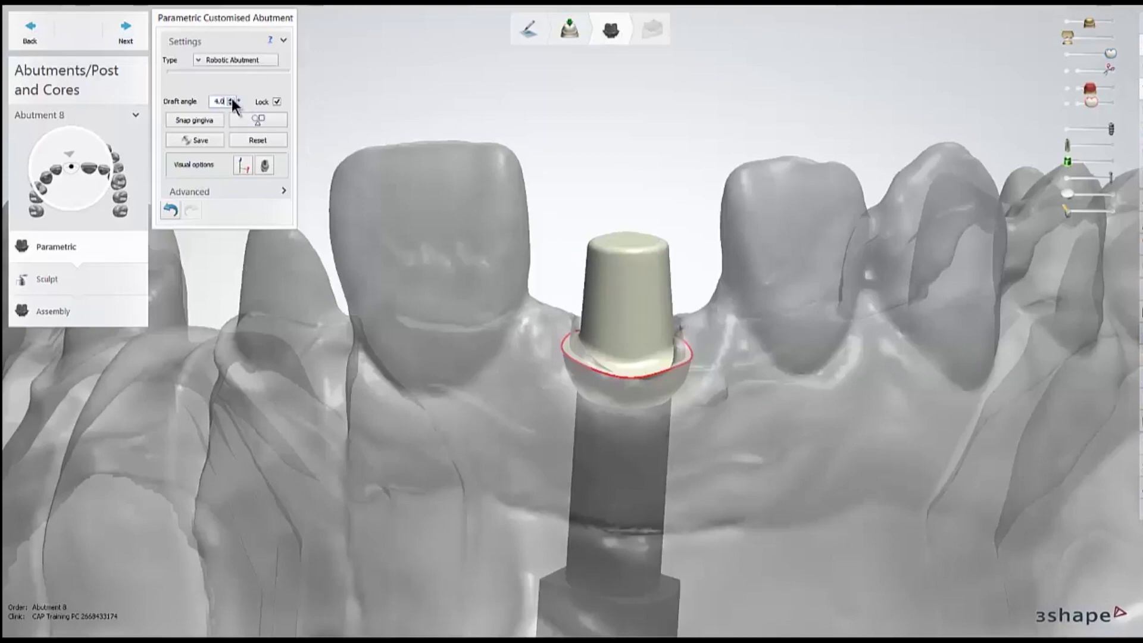
left_click(230, 99)
left_click(231, 98)
left_click(230, 104)
left_click(230, 104)
left_click(230, 104)
left_click(231, 104)
left_click(231, 104)
left_click(230, 105)
left_click(231, 99)
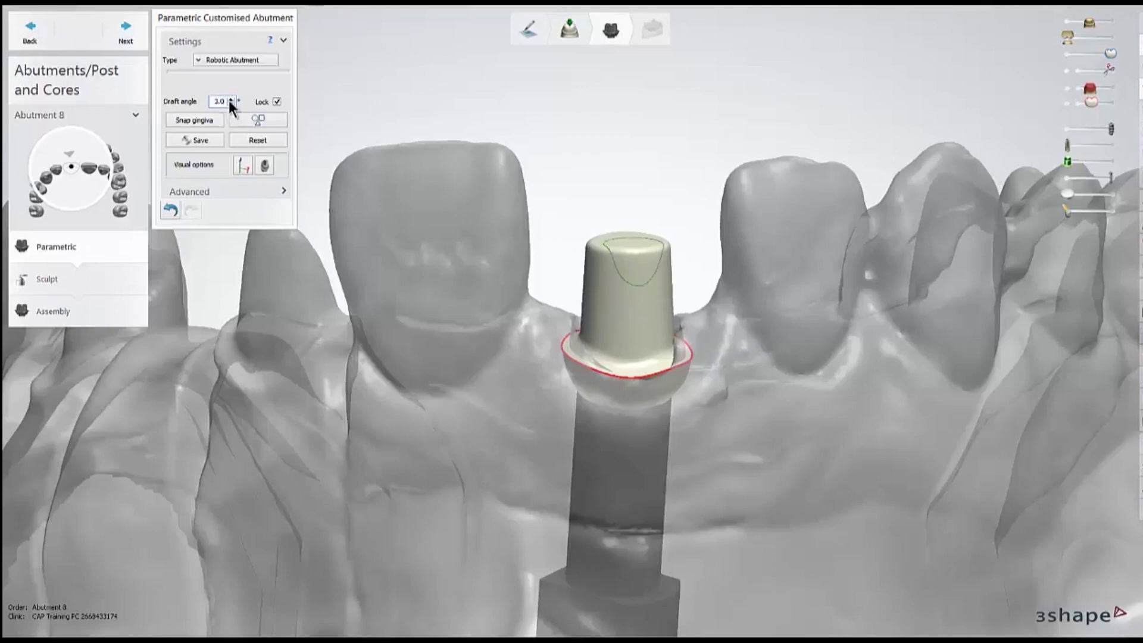
left_click(231, 99)
left_click(231, 99)
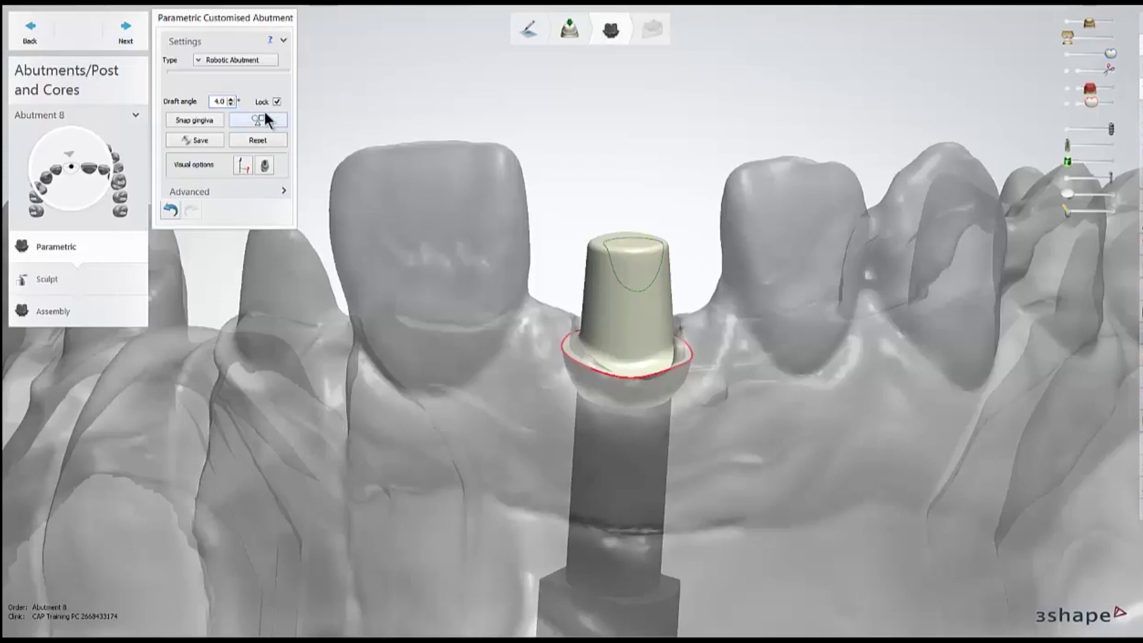
left_click(233, 104)
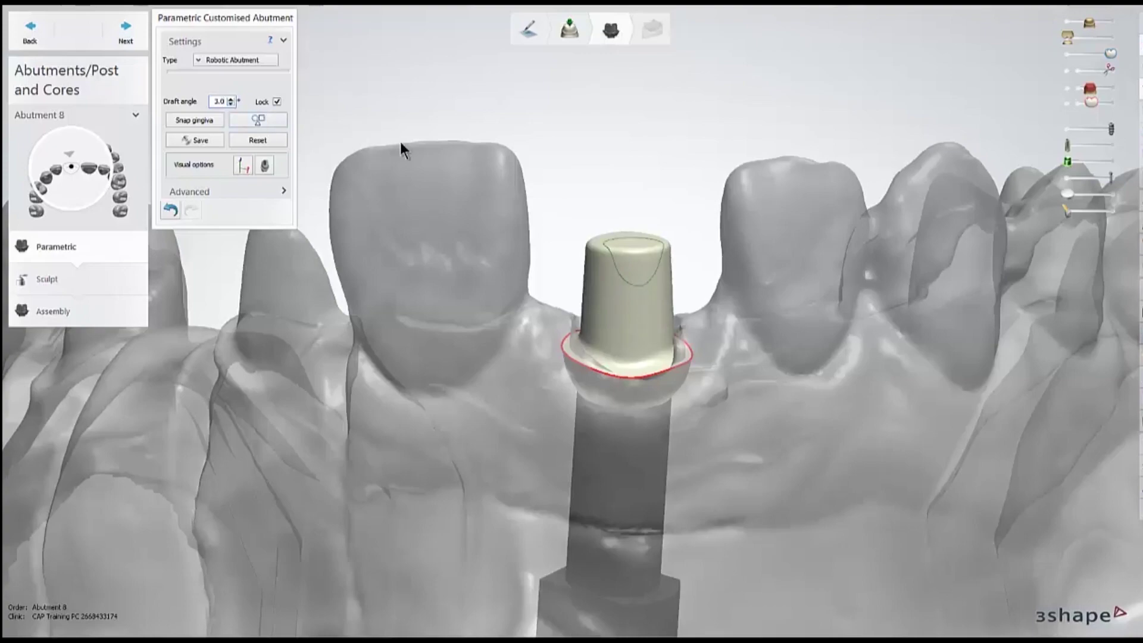
Change the margin shape of the abutment from round towards triangular while viewing it from above
right_click_drag(558, 144, 554, 232)
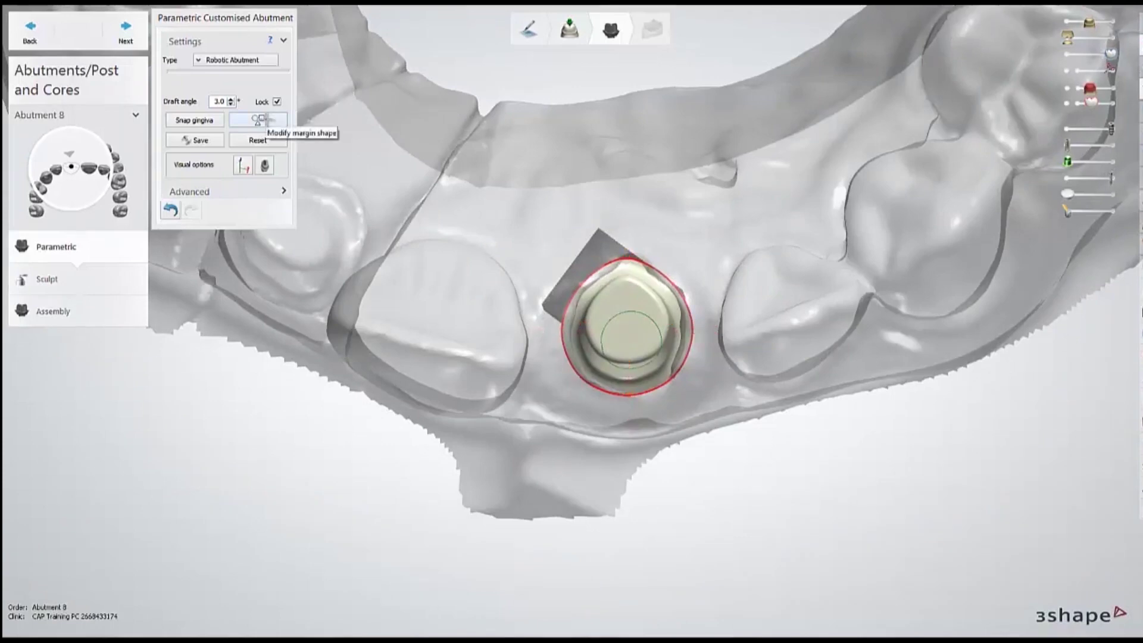
left_click(260, 119)
mouse_move(227, 141)
left_mouse_down()
mouse_move(247, 142)
mouse_move(229, 122)
mouse_move(254, 141)
mouse_move(228, 144)
left_mouse_up()
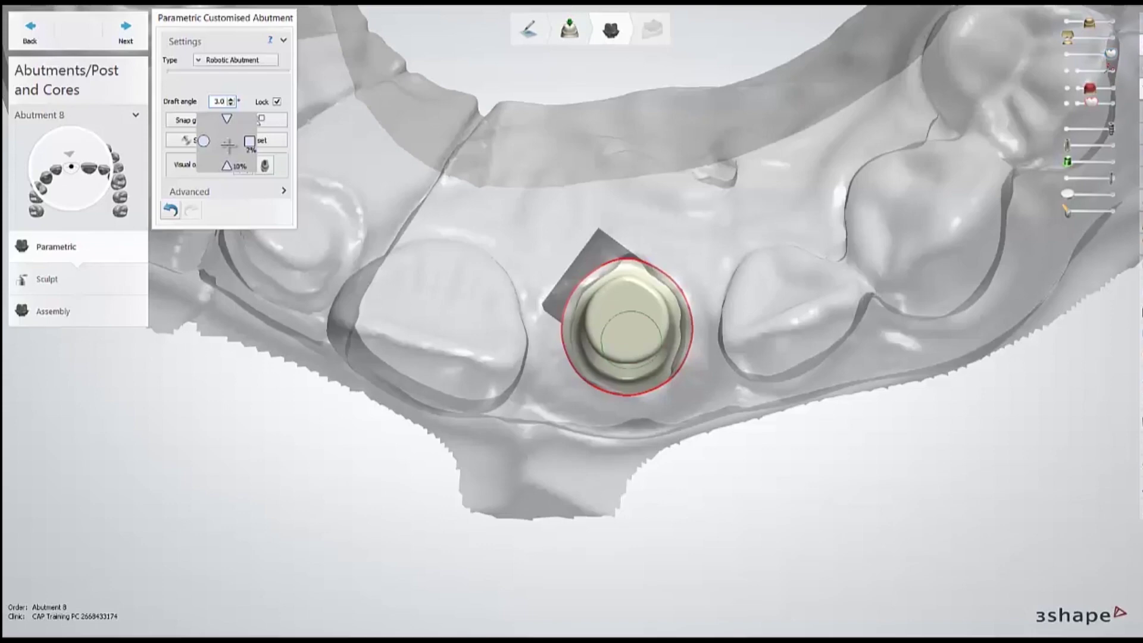
left_click_drag(228, 144, 228, 129)
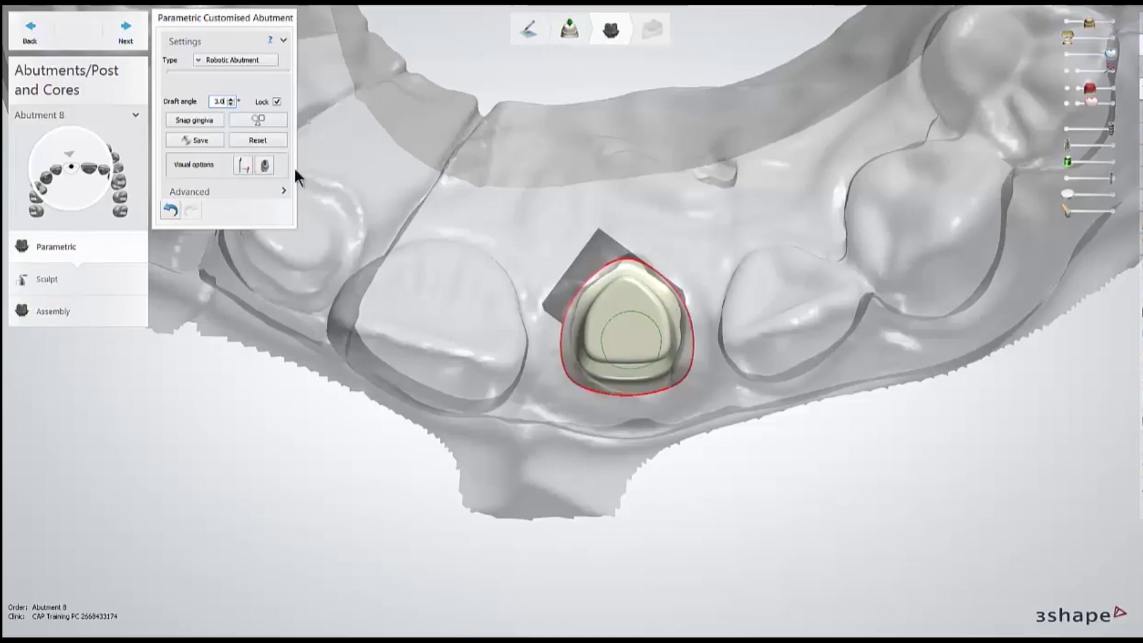
Hide the preparation model and examine the abutment's margin and gingiva cross-section from several sides
right_click_drag(473, 213, 477, 107)
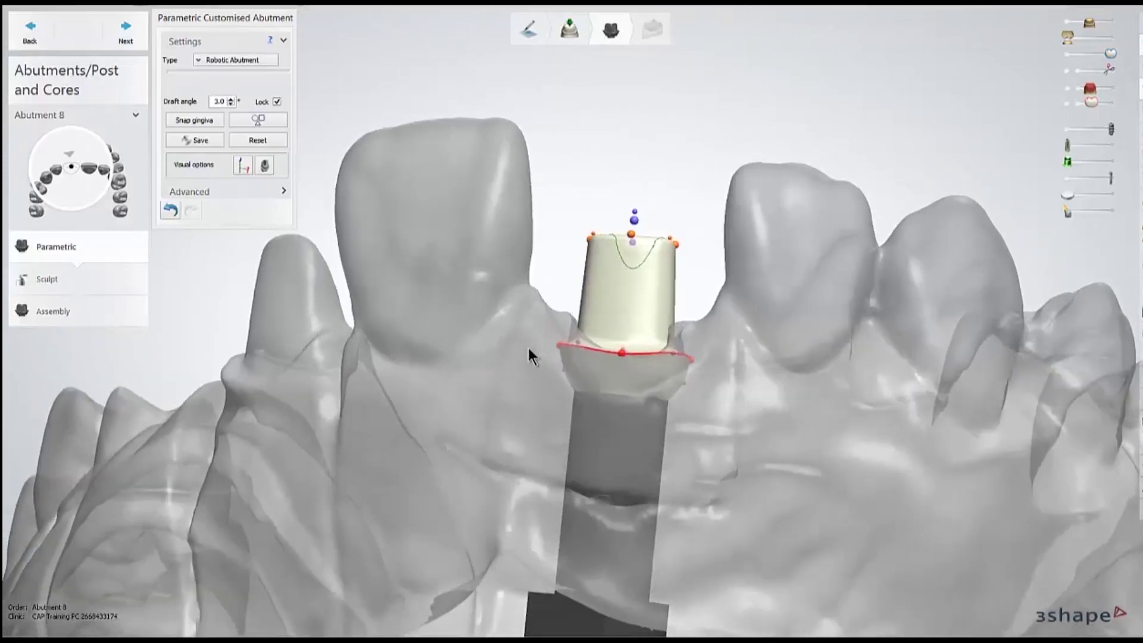
scroll(535, 355, "up", 2)
scroll(534, 356, "up", 1)
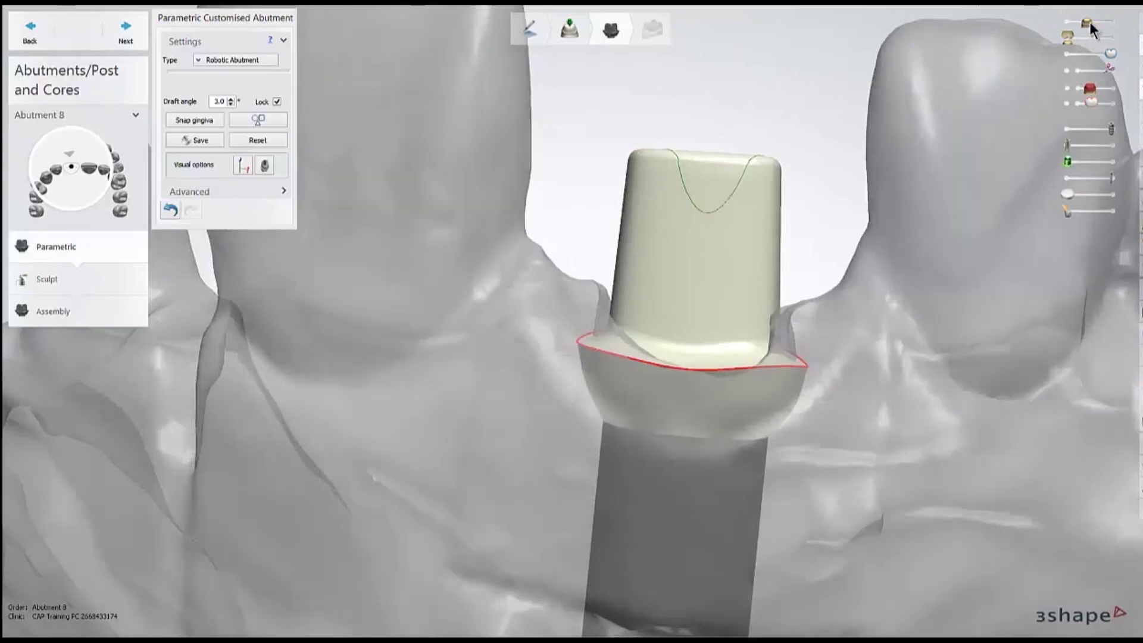
left_click_drag(1090, 22, 1055, 31)
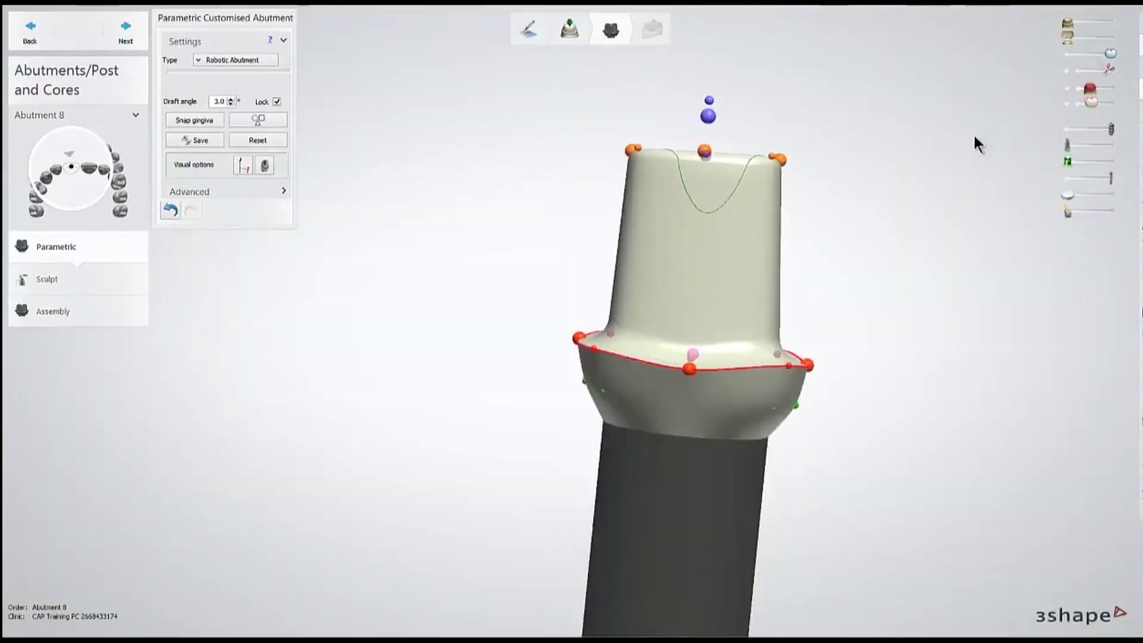
right_click_drag(880, 274, 914, 306)
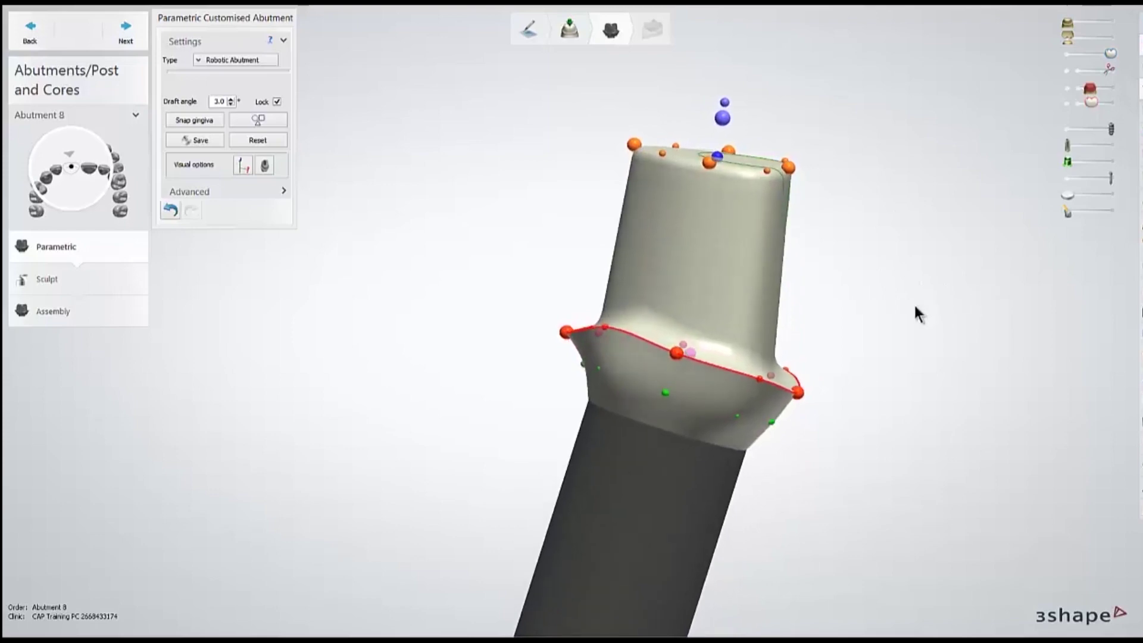
left_click(800, 392)
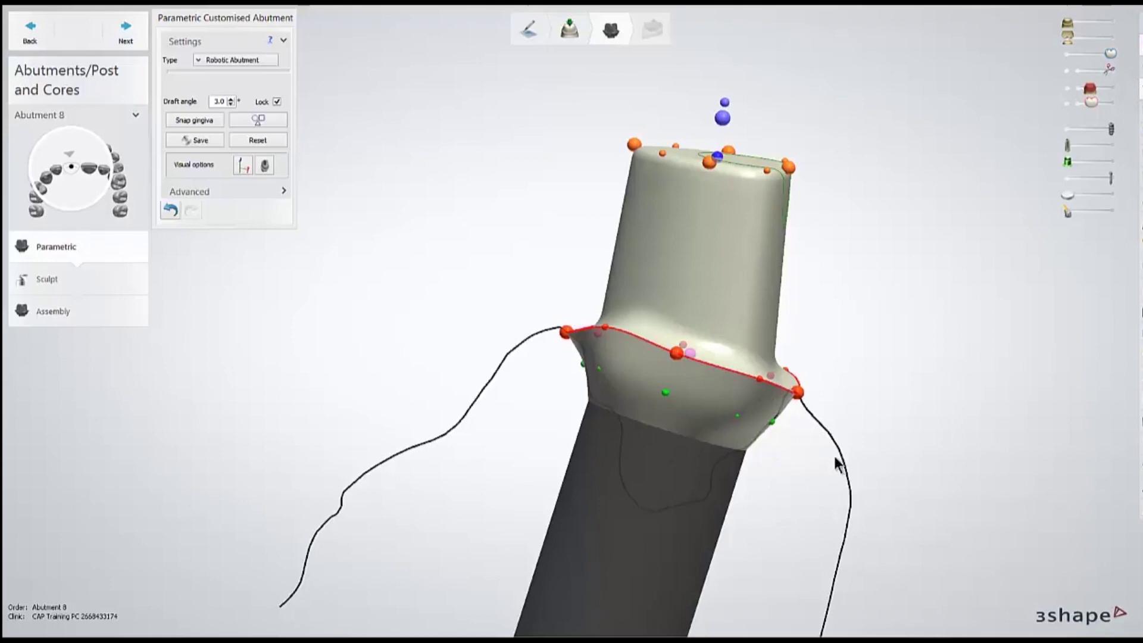
right_click_drag(842, 459, 798, 464)
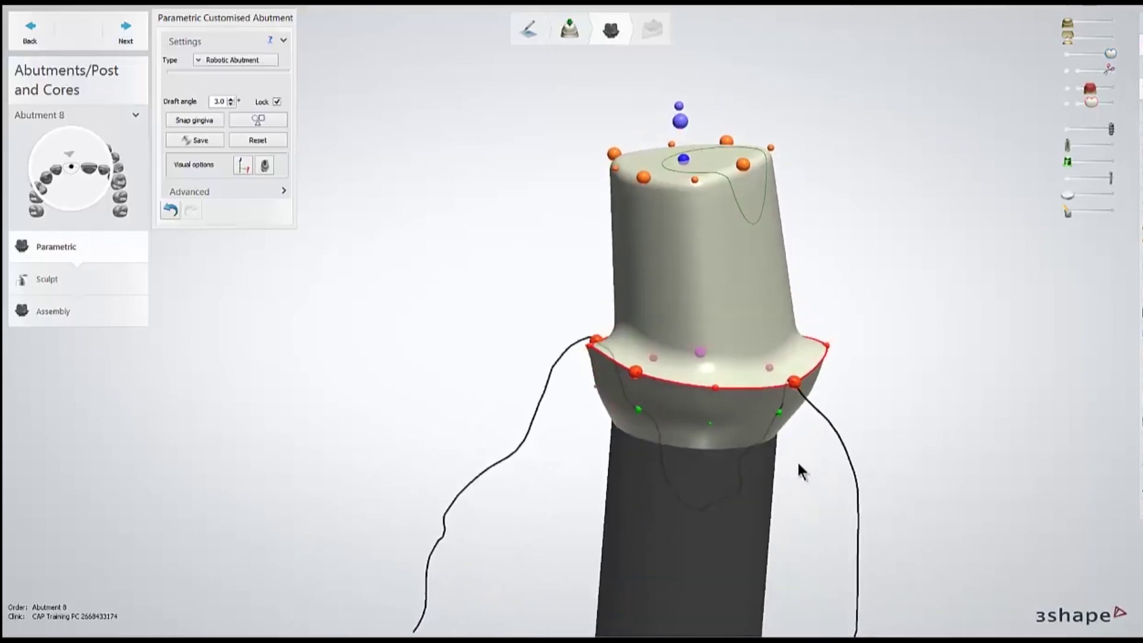
Compare the abutment with the preparation model, hide the model again, and move the facial margin control point lower
left_click_drag(1068, 24, 1088, 16)
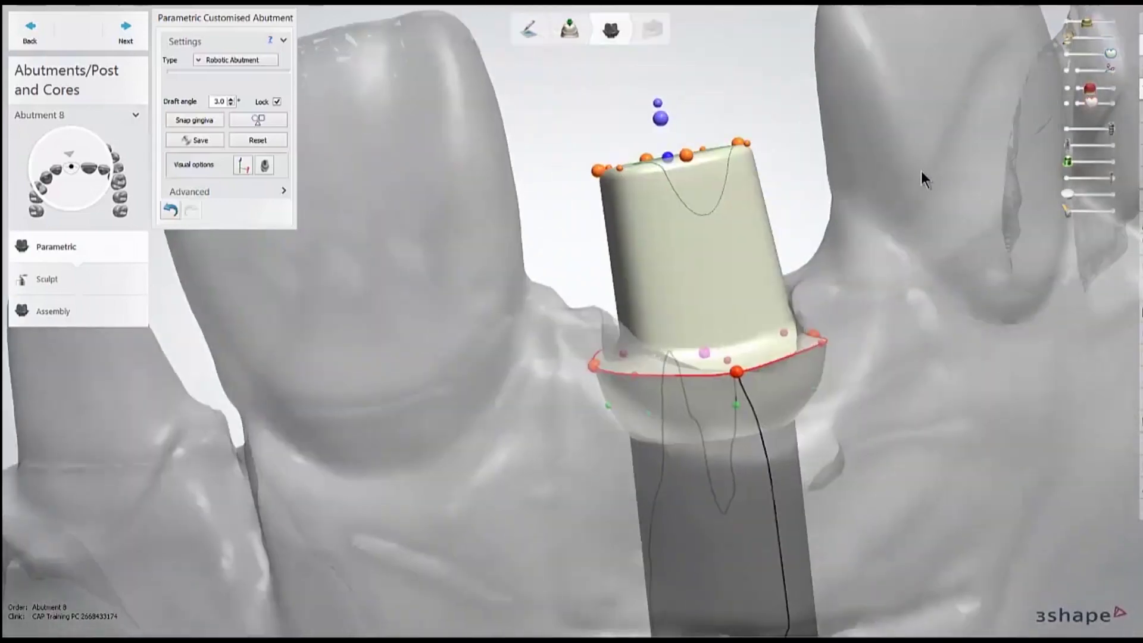
right_click_drag(921, 170, 980, 156)
left_click_drag(1086, 23, 1066, 23)
mouse_move(878, 367)
right_mouse_down()
mouse_move(926, 372)
mouse_move(866, 386)
right_mouse_up()
scroll(866, 391, "up", 2)
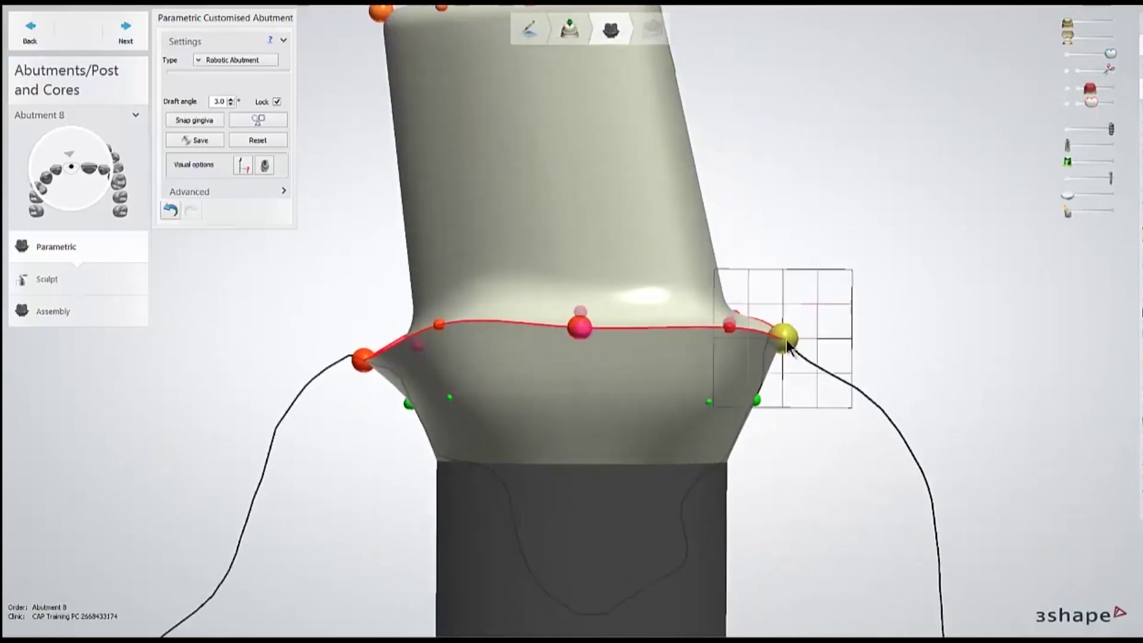
left_click_drag(785, 341, 772, 381)
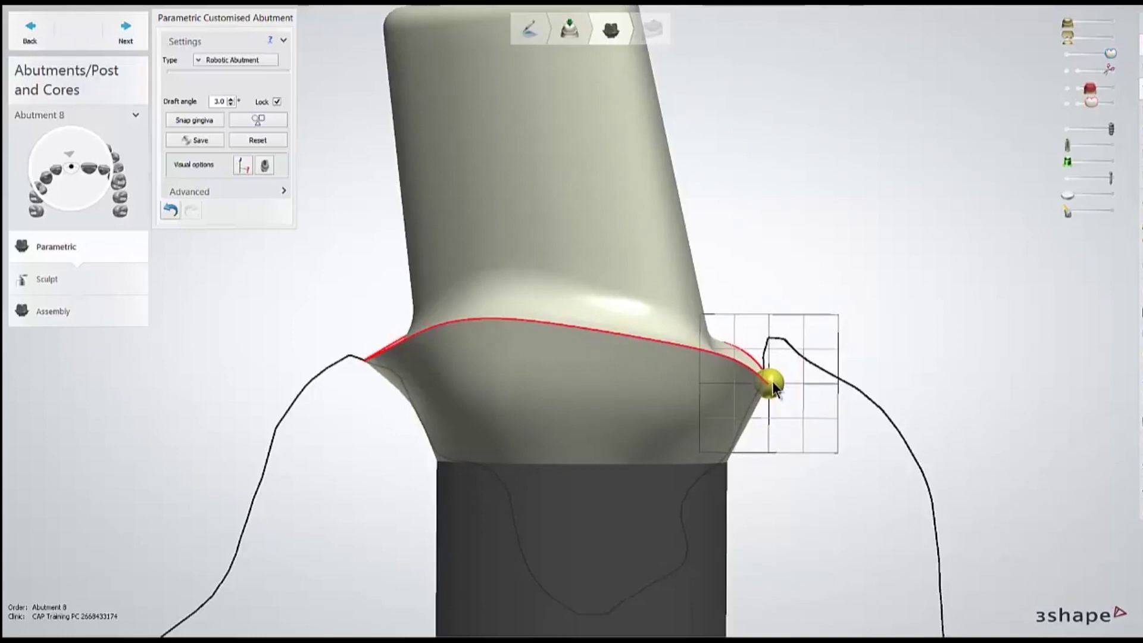
left_click_drag(773, 381, 787, 386)
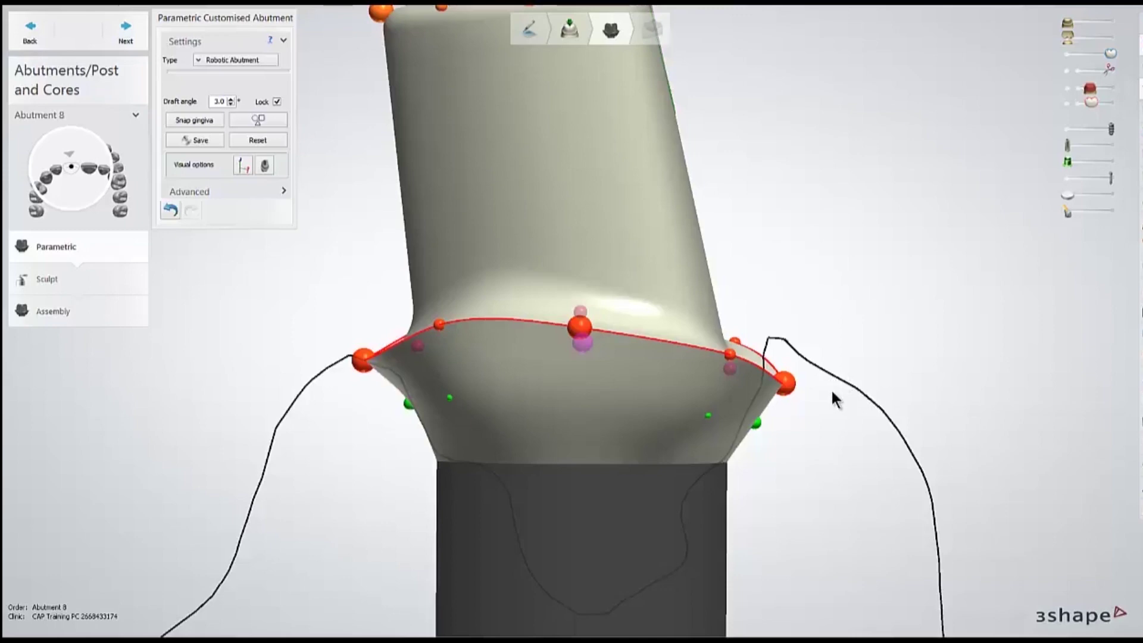
Show the preparation model from the facial side and raise one interproximal margin control point towards the gum line
right_click_drag(891, 394, 783, 384)
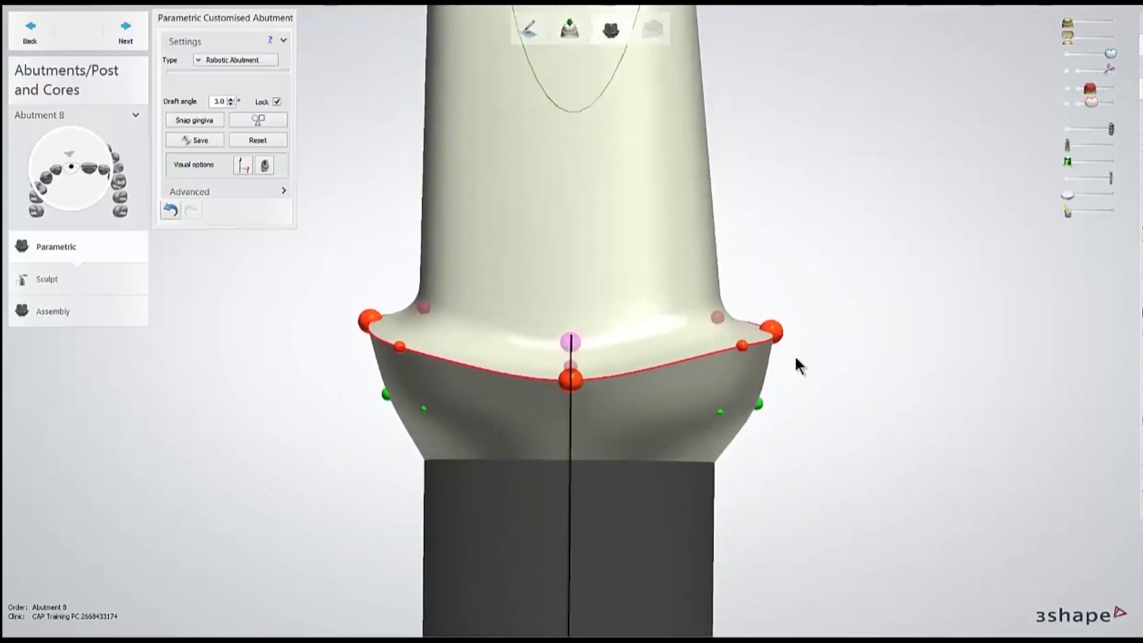
mouse_move(771, 329)
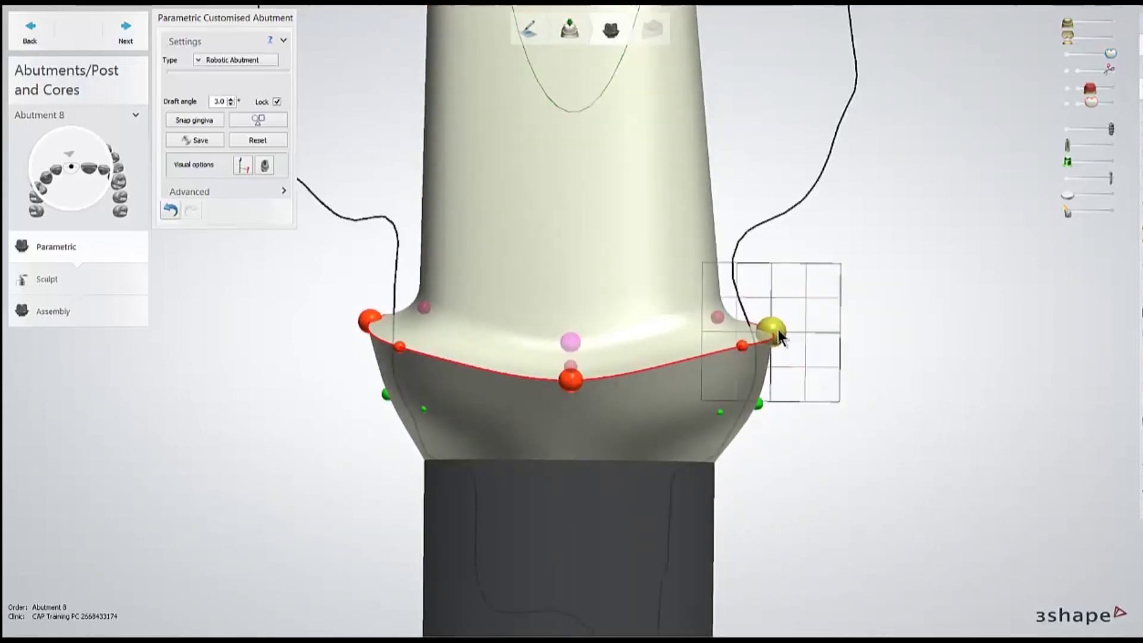
scroll(875, 356, "down", 3)
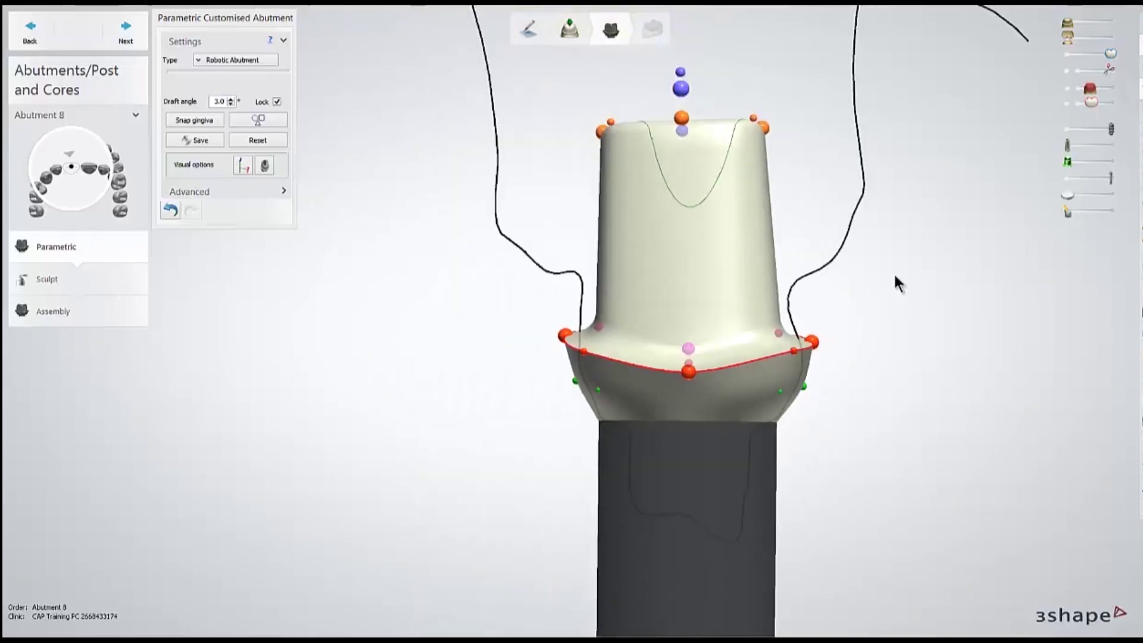
middle_click_drag(894, 275, 872, 389)
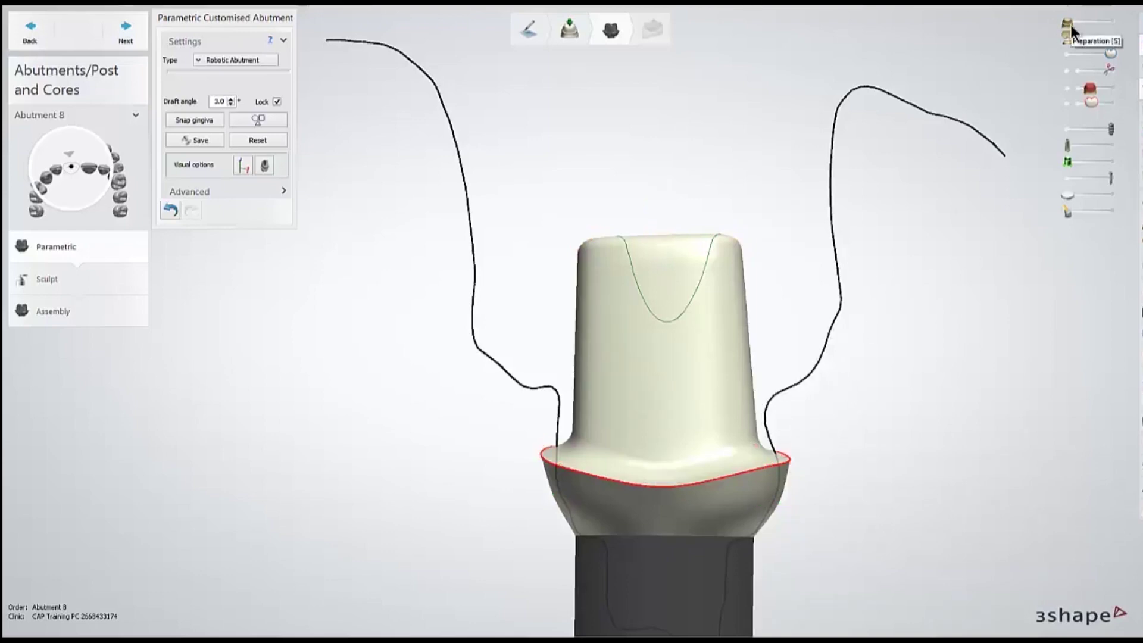
left_click_drag(1071, 24, 1091, 19)
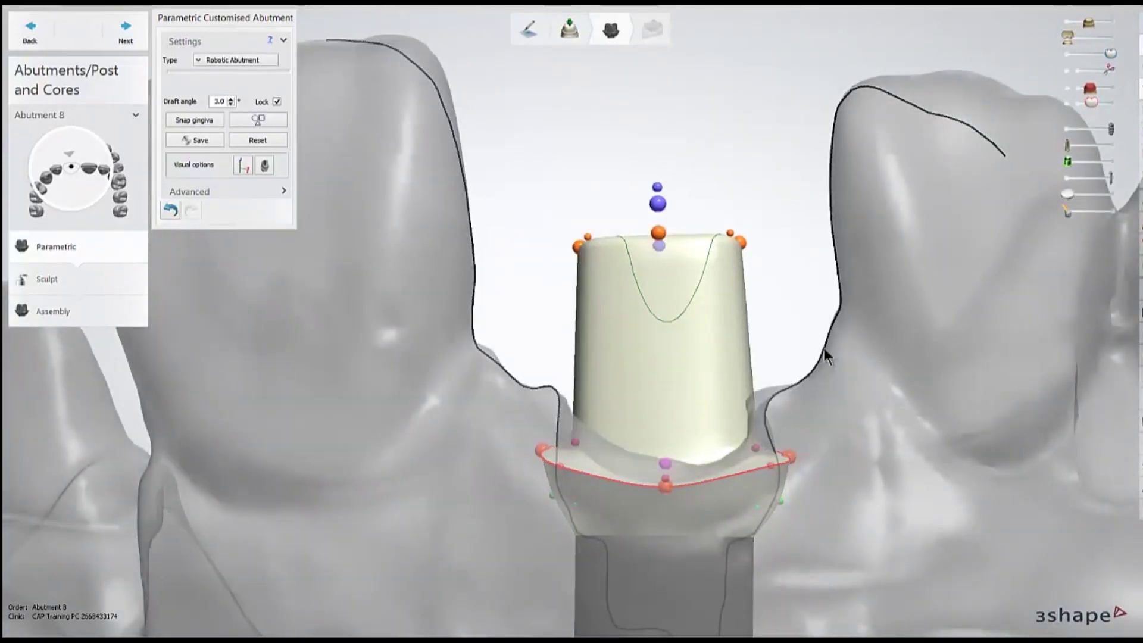
scroll(798, 416, "up", 3)
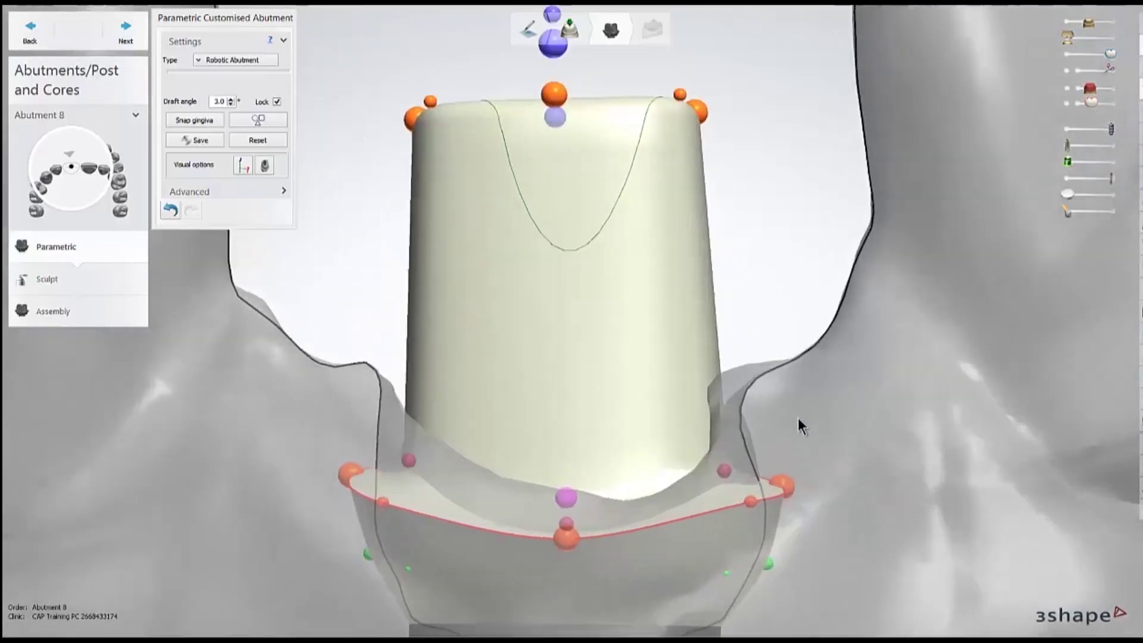
left_click_drag(789, 480, 779, 394)
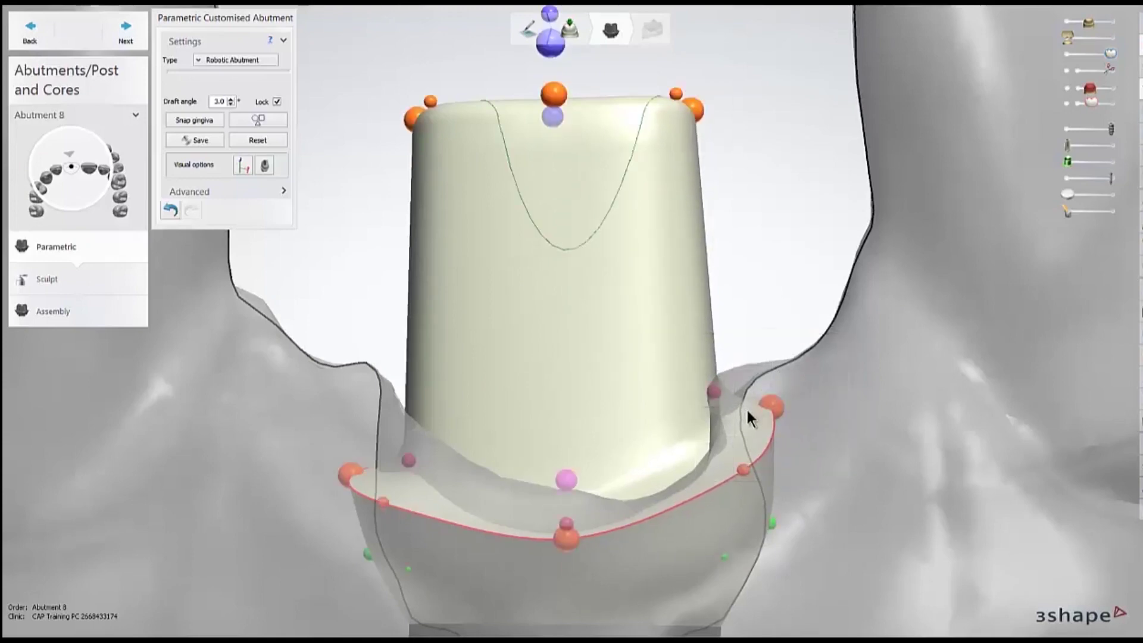
Pull in the emergence profile point below the raised interproximal margin and hide the preparation model
middle_click_drag(805, 494, 806, 424)
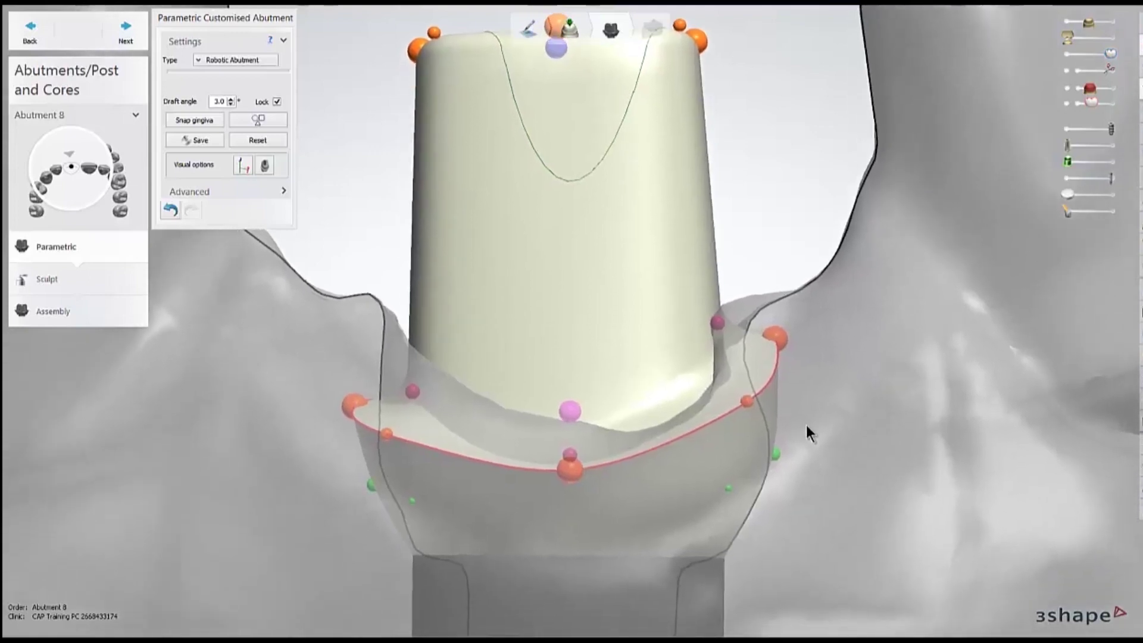
mouse_move(776, 454)
left_mouse_down()
mouse_move(738, 444)
mouse_move(756, 445)
left_mouse_up()
left_click_drag(1087, 22, 1065, 26)
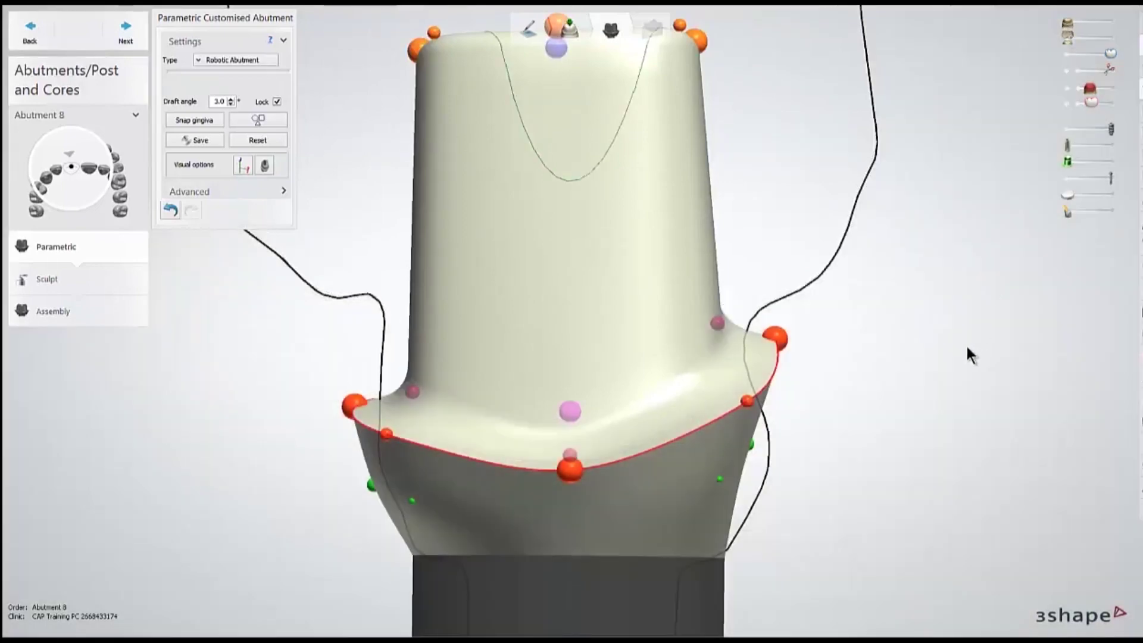
Move the lingual margin control point slightly inward and up, using the gingiva cross-section as a guide
right_click_drag(929, 364, 827, 365)
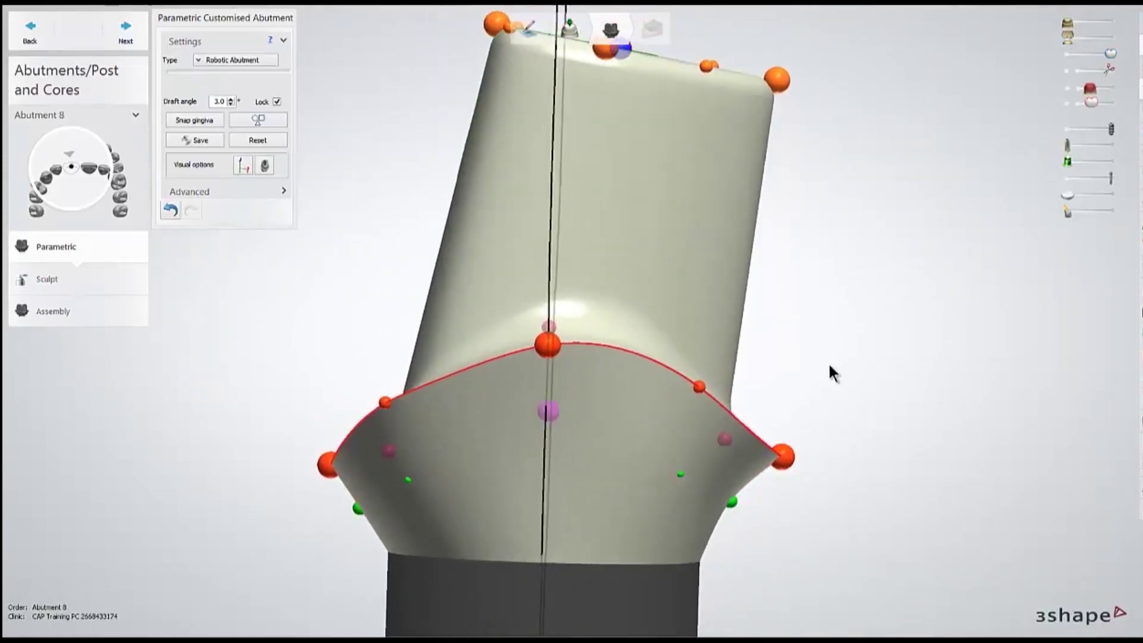
left_click_drag(793, 451, 793, 450)
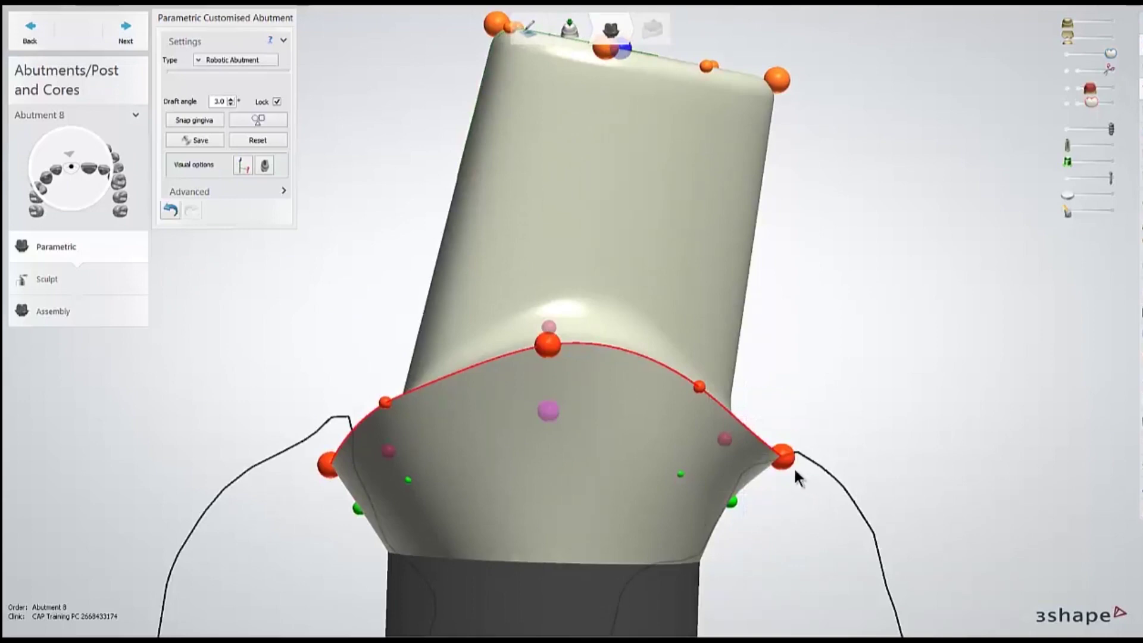
left_click(794, 472)
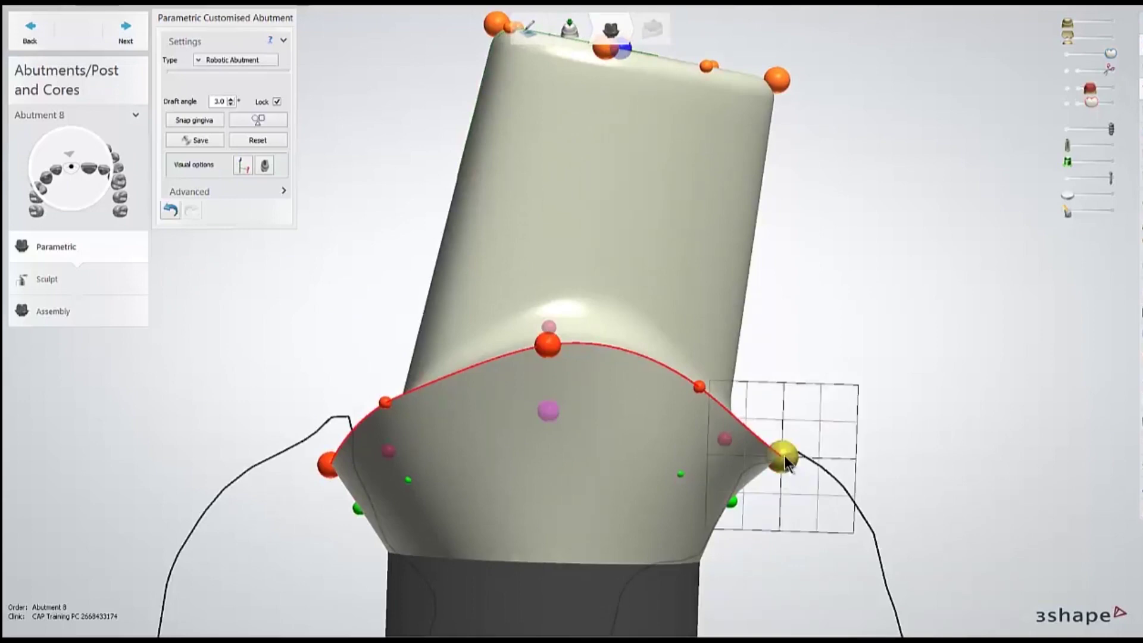
mouse_move(786, 463)
left_mouse_down()
mouse_move(773, 476)
mouse_move(774, 452)
left_mouse_up()
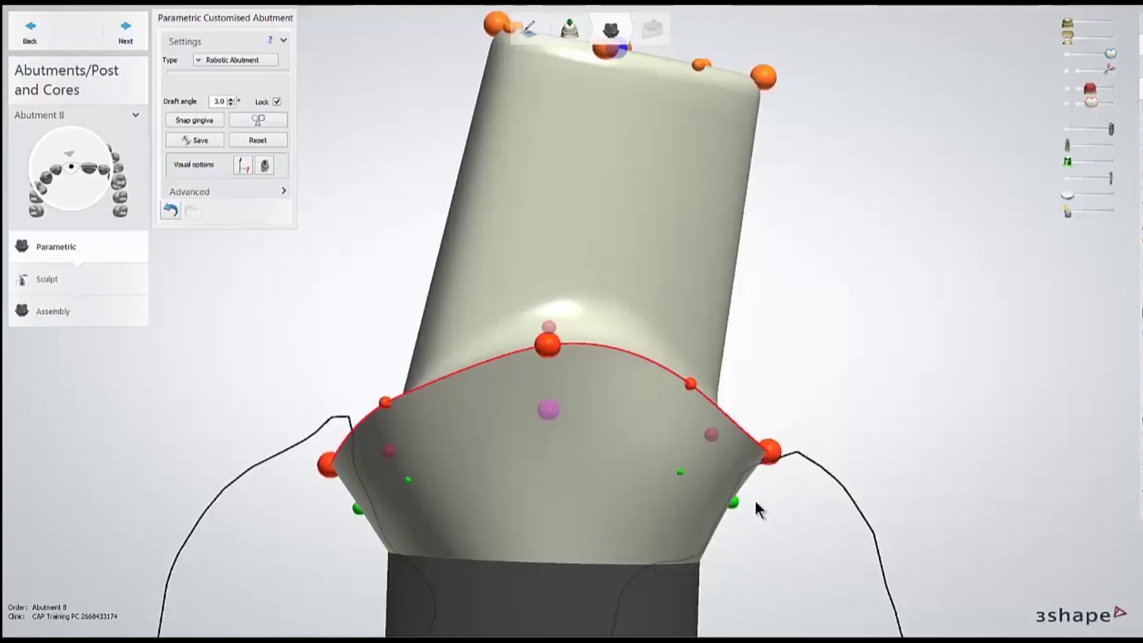
Raise the opposite interproximal margin control point to the gum line and pull in the emergence profile point below it
right_click_drag(829, 508, 726, 498)
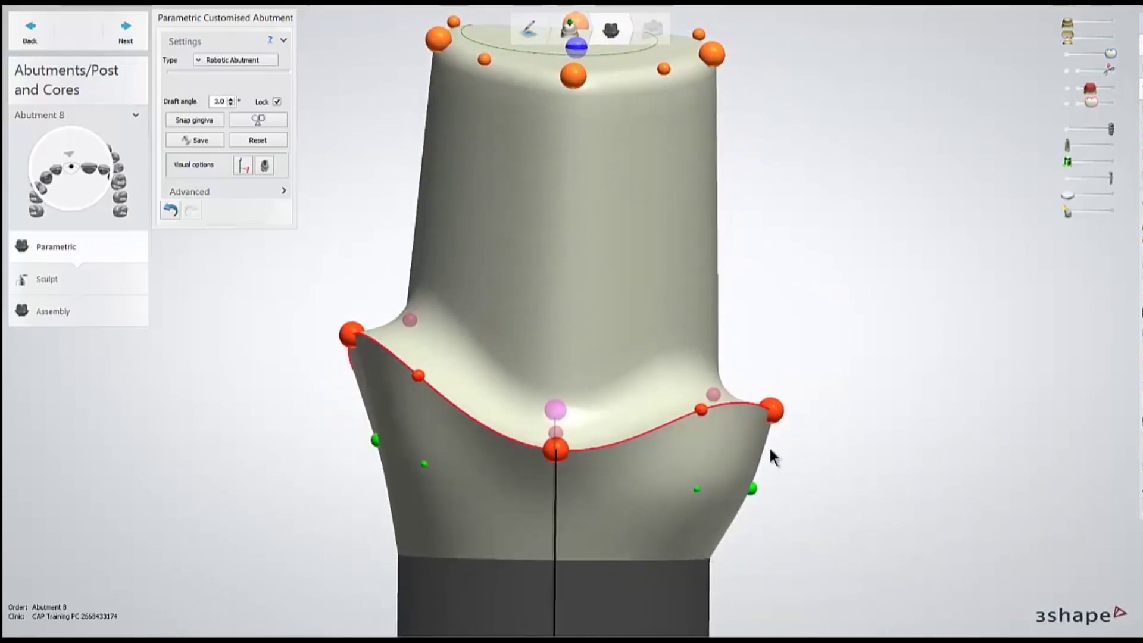
left_click(773, 420)
left_click_drag(773, 424, 773, 329)
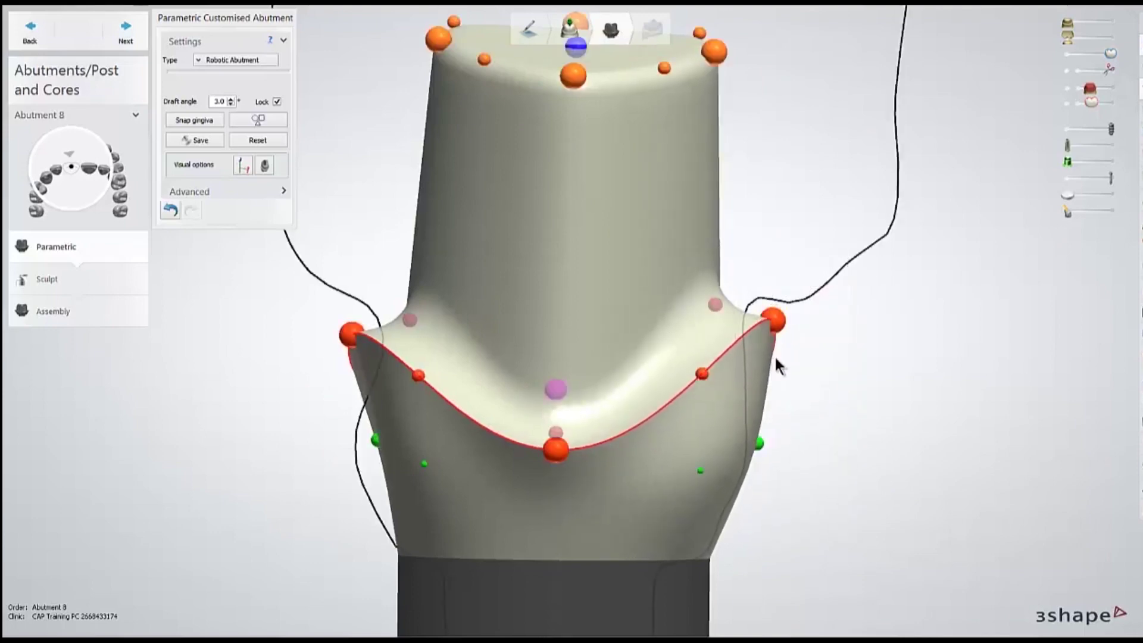
left_click_drag(762, 437, 745, 433)
Fine-tune the small intermediate margin points between the main control points against the gingiva cross-section
right_click_drag(842, 451, 770, 507)
left_click_drag(790, 477, 790, 476)
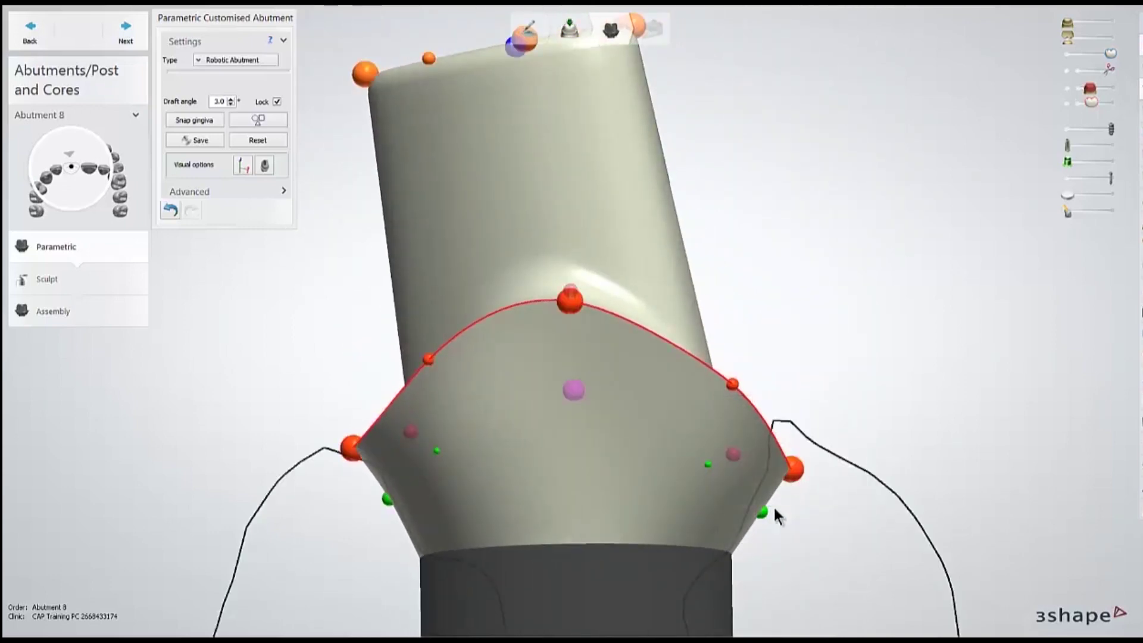
right_click_drag(813, 508, 854, 461)
left_click_drag(808, 426, 796, 394)
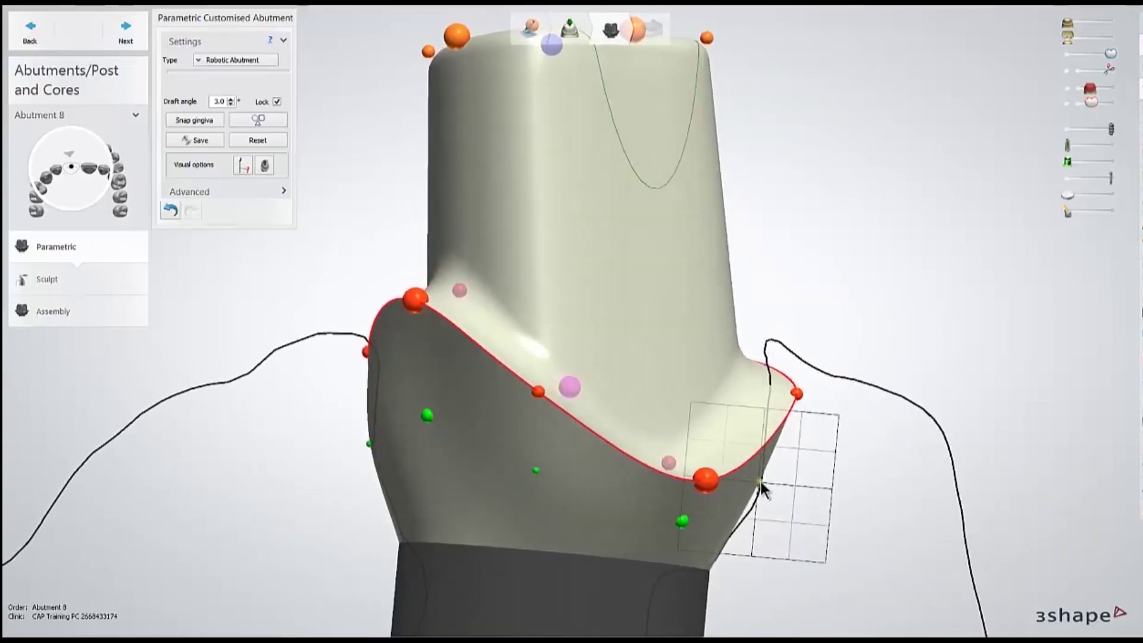
right_click_drag(816, 490, 714, 479)
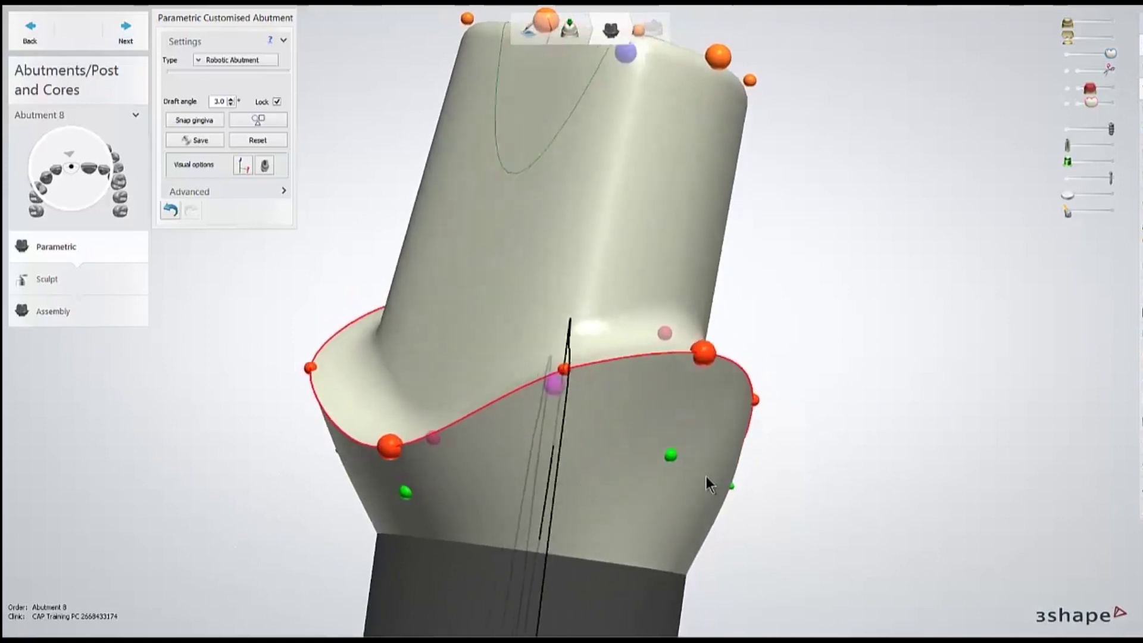
mouse_move(759, 403)
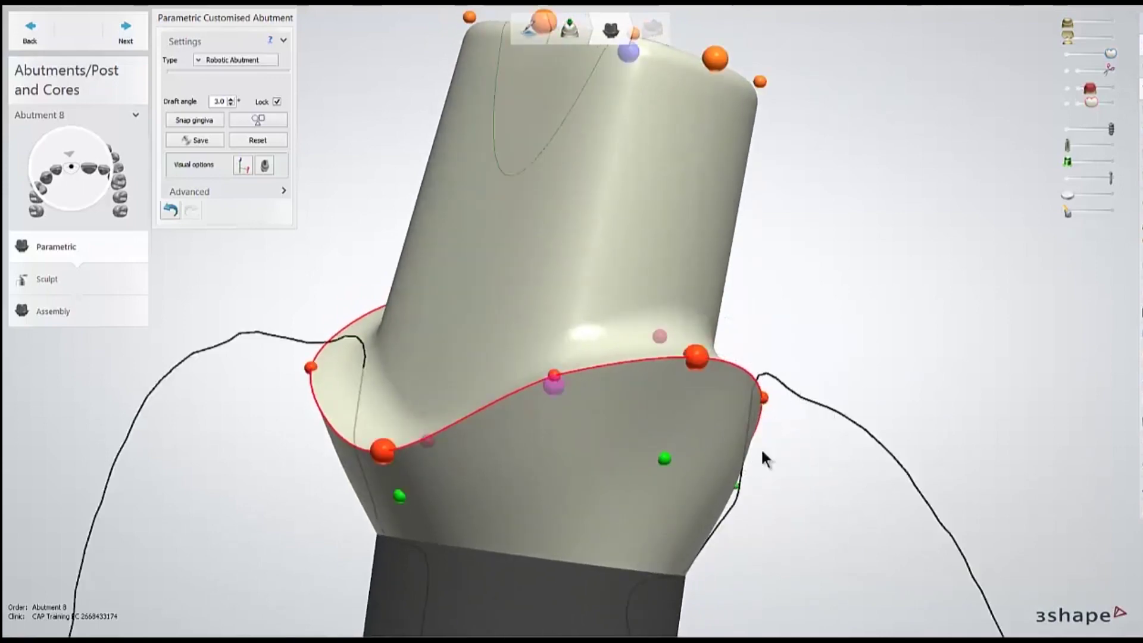
Pull in the small emergence profile point below the intermediate margin point at the lingual corner
right_click_drag(761, 453, 645, 484)
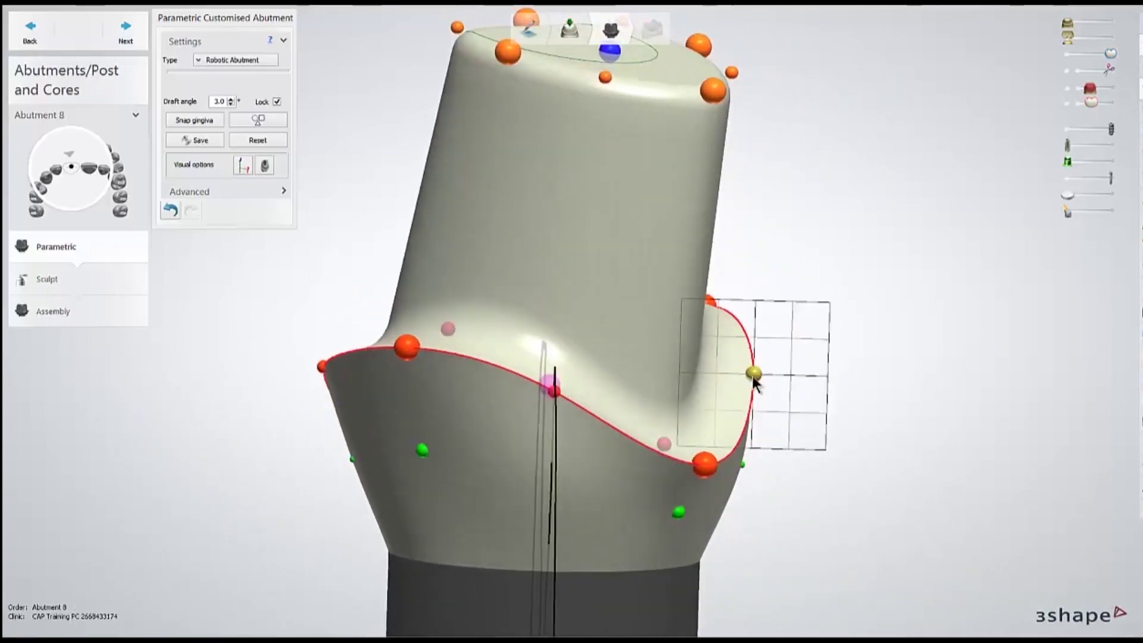
mouse_move(743, 468)
right_click_drag(741, 465, 723, 430)
mouse_move(802, 437)
left_click_drag(801, 437, 780, 413)
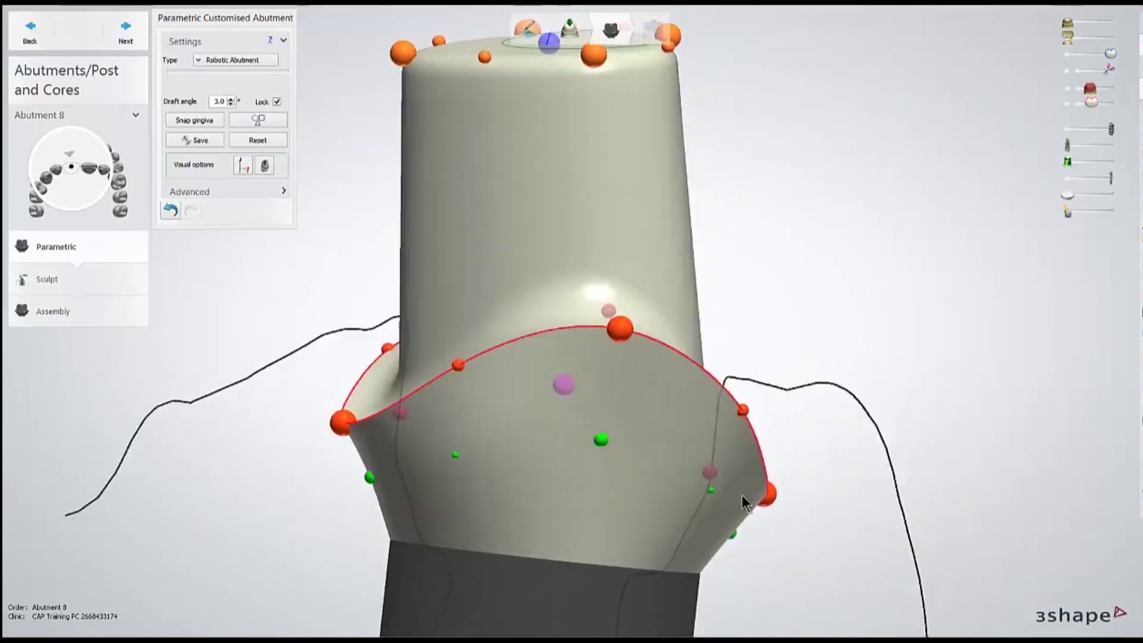
Show the preparation model again and inspect the reshaped margin against the gingiva up close
right_click_drag(741, 495, 627, 484)
scroll(684, 477, "down", 3)
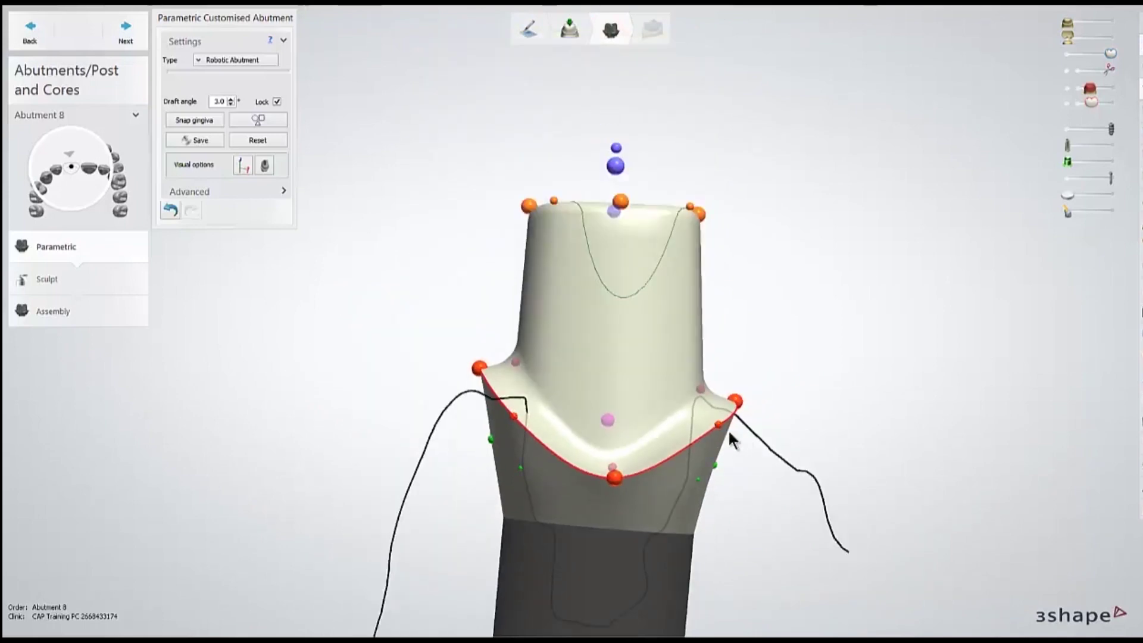
left_click_drag(1067, 23, 1086, 21)
right_click_drag(749, 387, 747, 520)
scroll(719, 511, "up", 5)
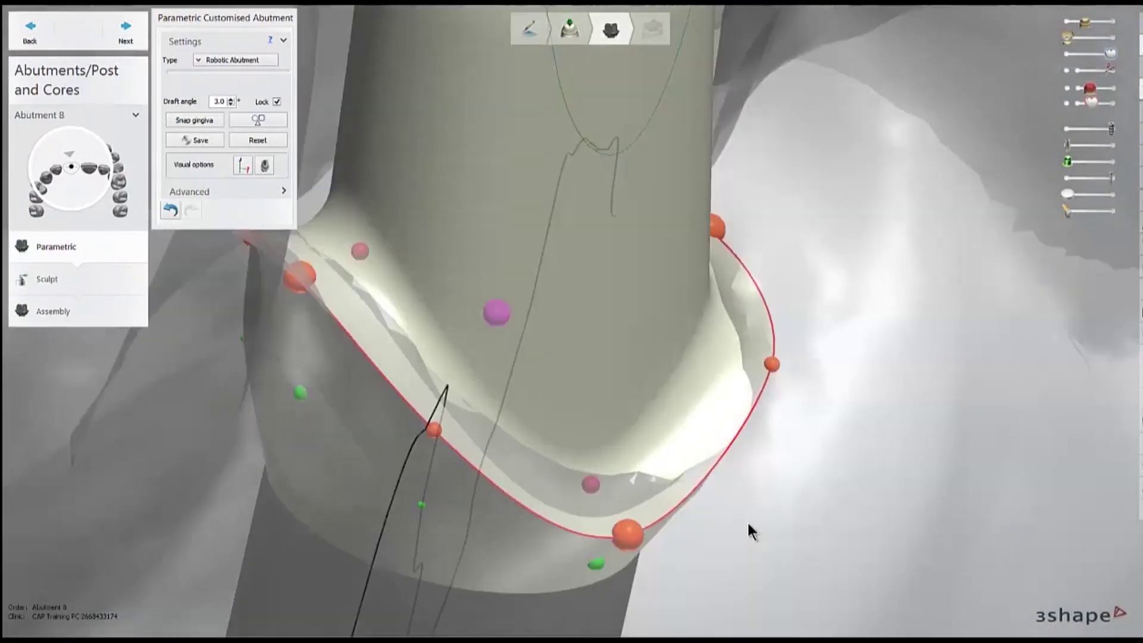
Pull the small intermediate margin point slightly outward and raise it against the gingiva cross-section
left_click(771, 365)
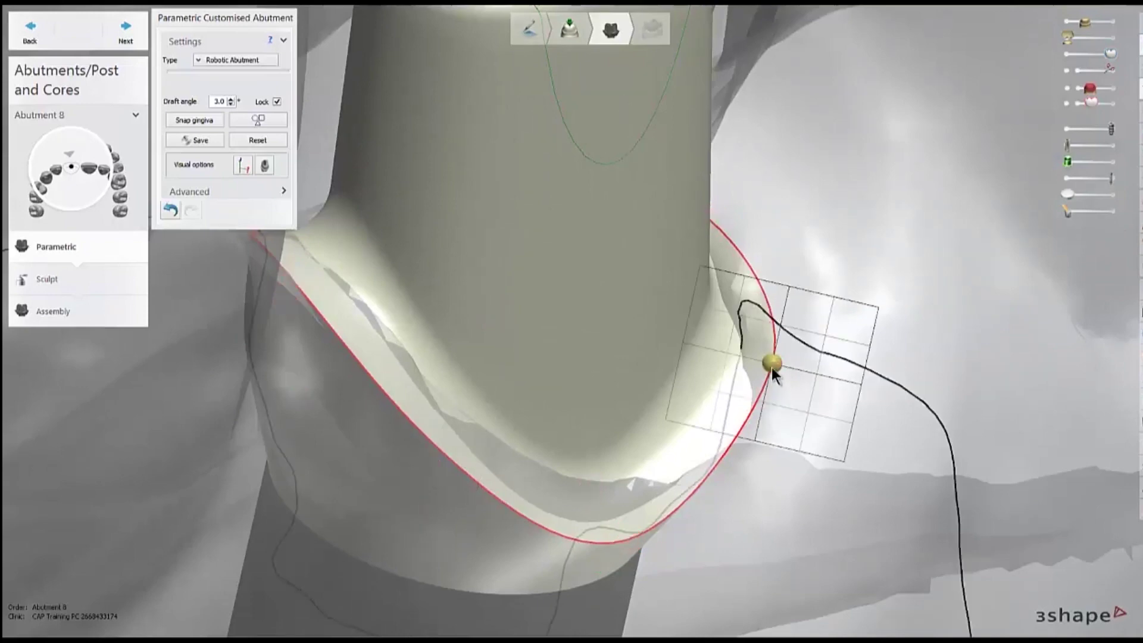
right_click_drag(806, 457, 811, 403)
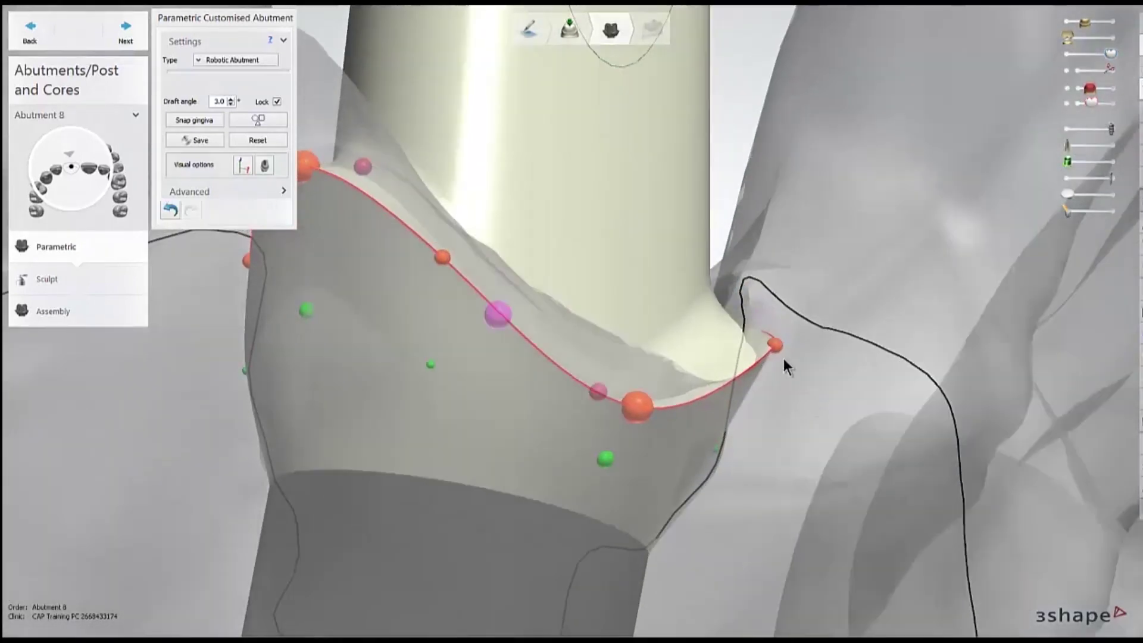
left_click_drag(777, 351, 784, 352)
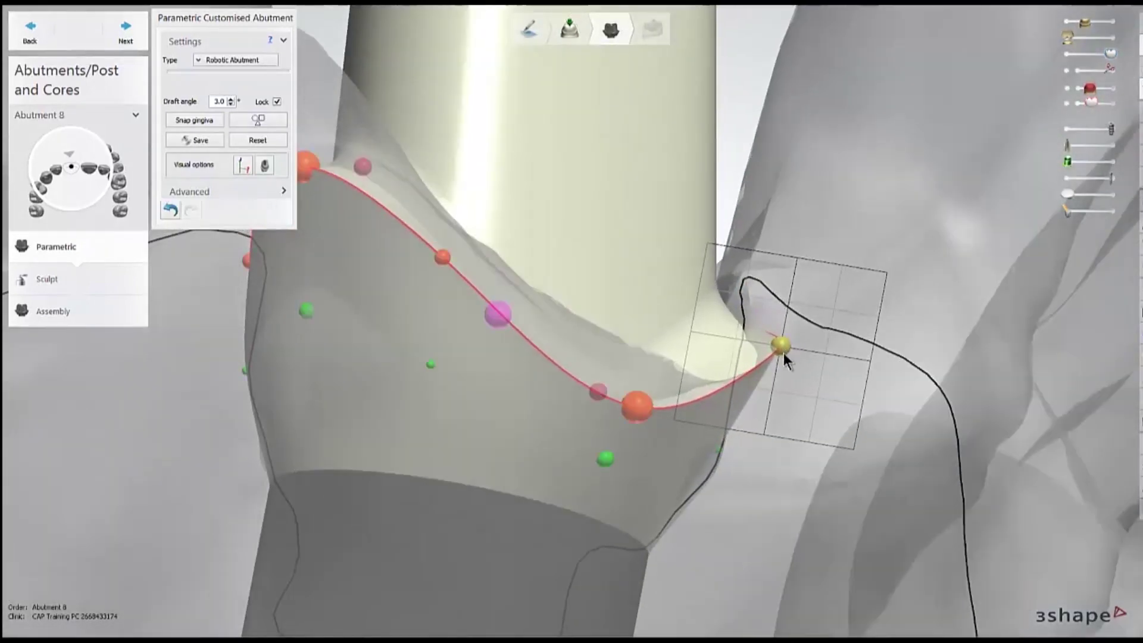
Move the adjacent large interproximal margin control point slightly outward and check the resulting margin against the gingiva
right_click_drag(727, 441, 785, 452)
left_click(782, 431)
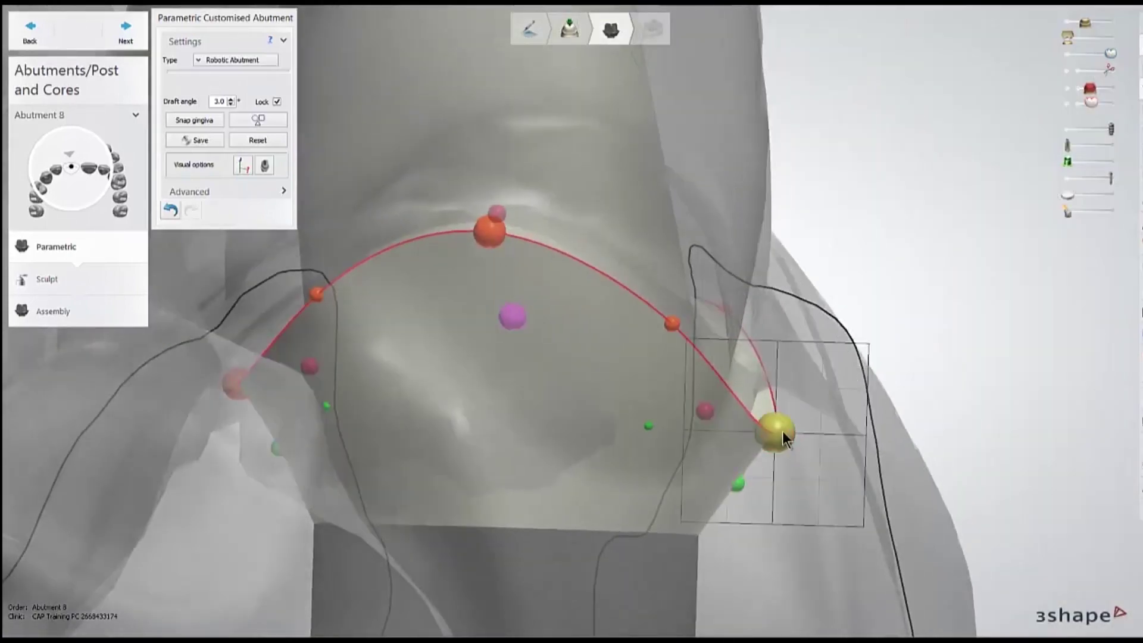
left_click_drag(782, 430, 786, 435)
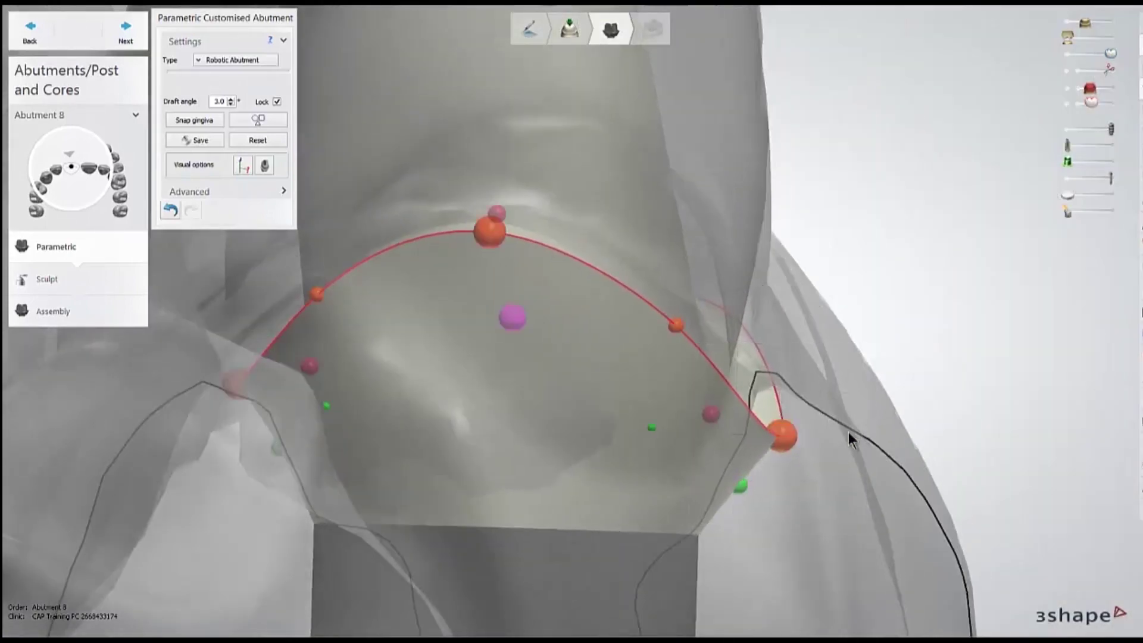
right_click_drag(848, 431, 813, 484)
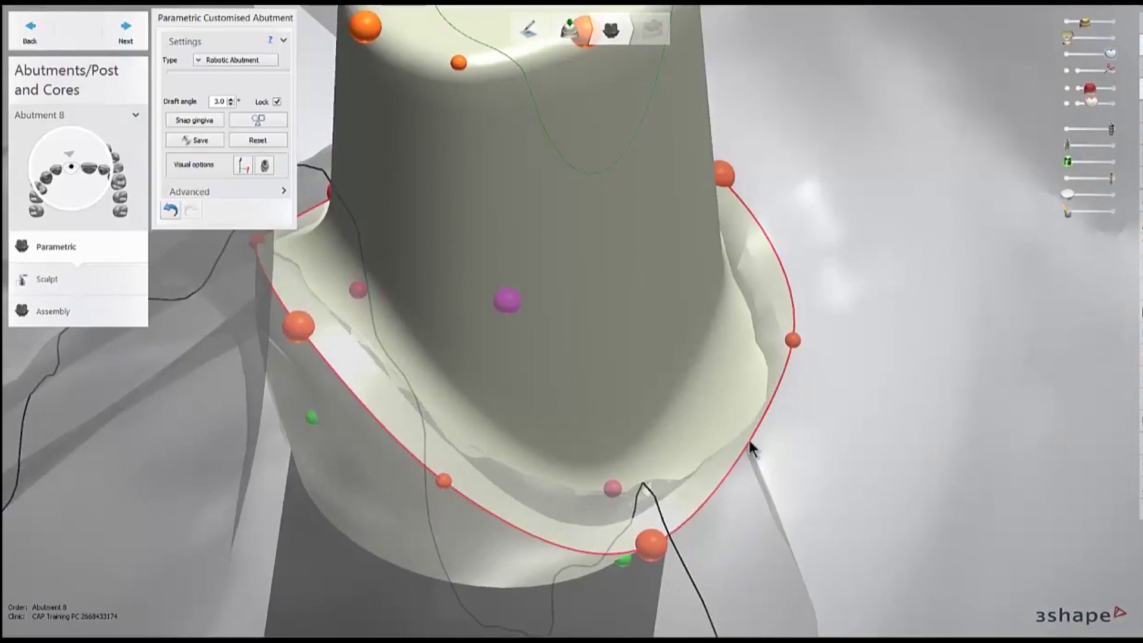
scroll(755, 462, "down", 5)
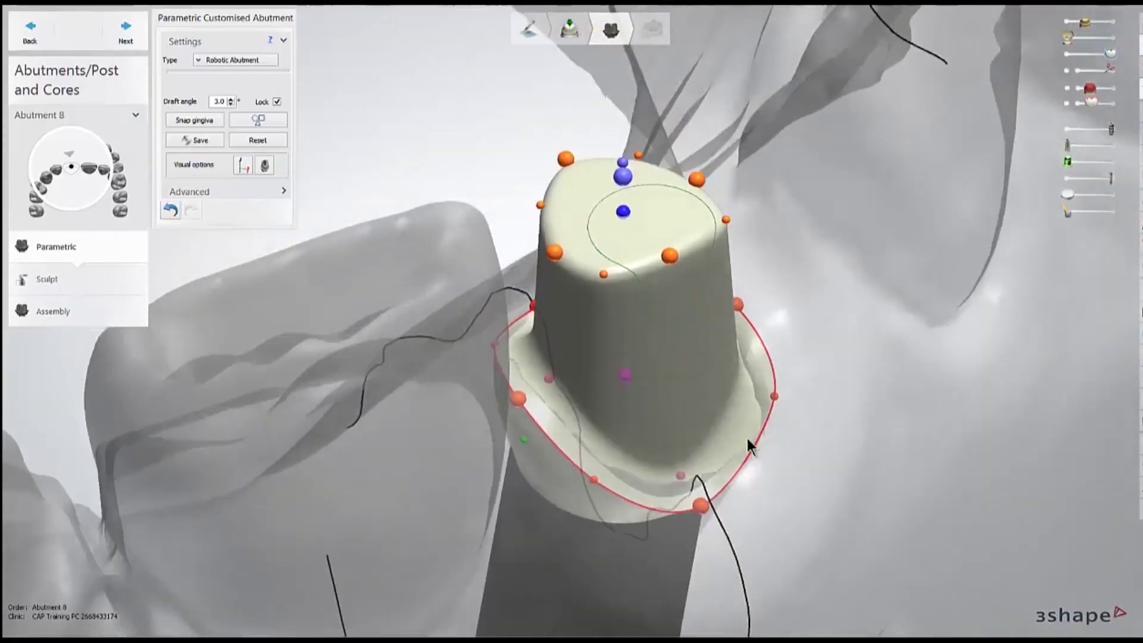
Raise the shoulder control point inside the interproximal margin and use its values for the entire profile
right_click_drag(748, 440, 693, 403)
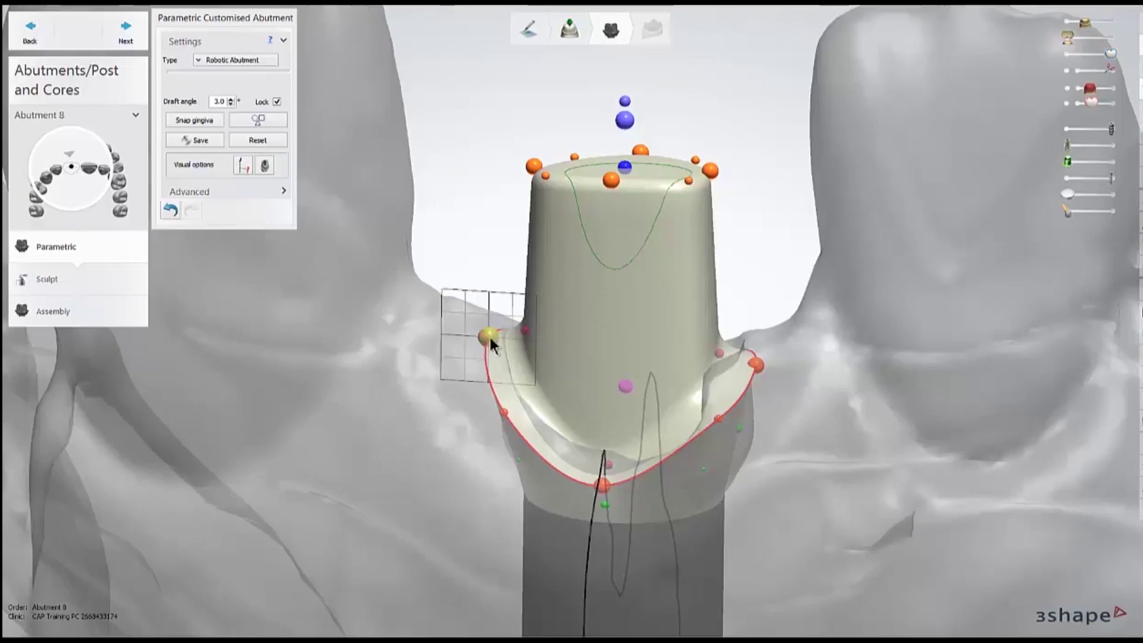
mouse_move(523, 335)
mouse_move(523, 335)
left_mouse_down()
mouse_move(513, 333)
mouse_move(533, 330)
mouse_move(517, 333)
mouse_move(527, 334)
mouse_move(520, 277)
mouse_move(527, 345)
mouse_move(526, 299)
mouse_move(531, 332)
mouse_move(521, 307)
mouse_move(527, 321)
left_mouse_up()
right_click(523, 312)
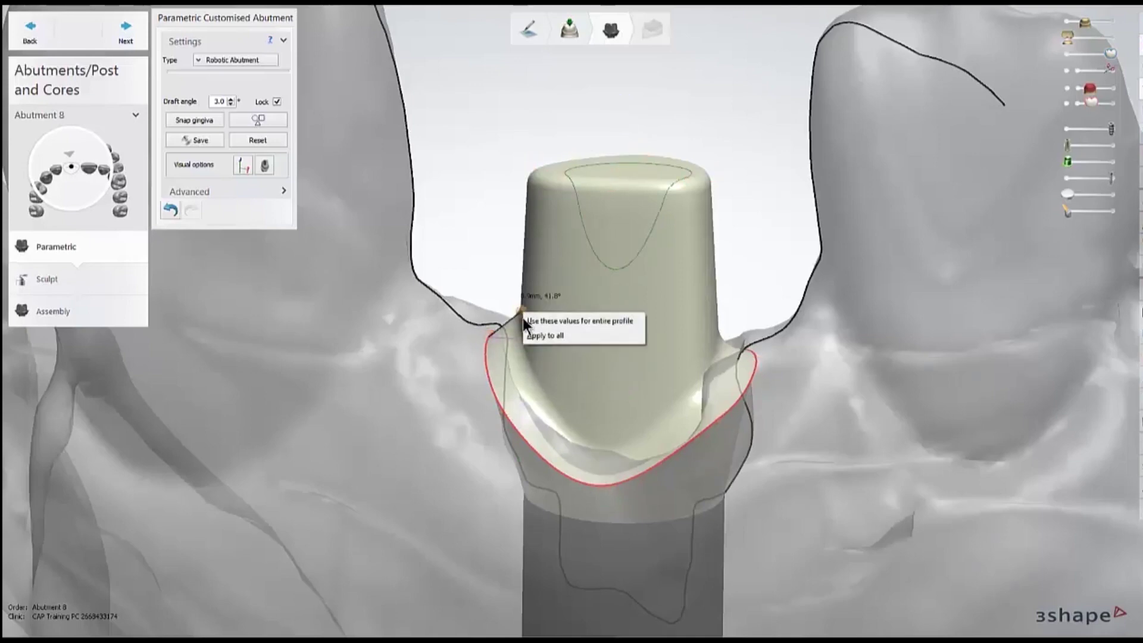
left_click(553, 334)
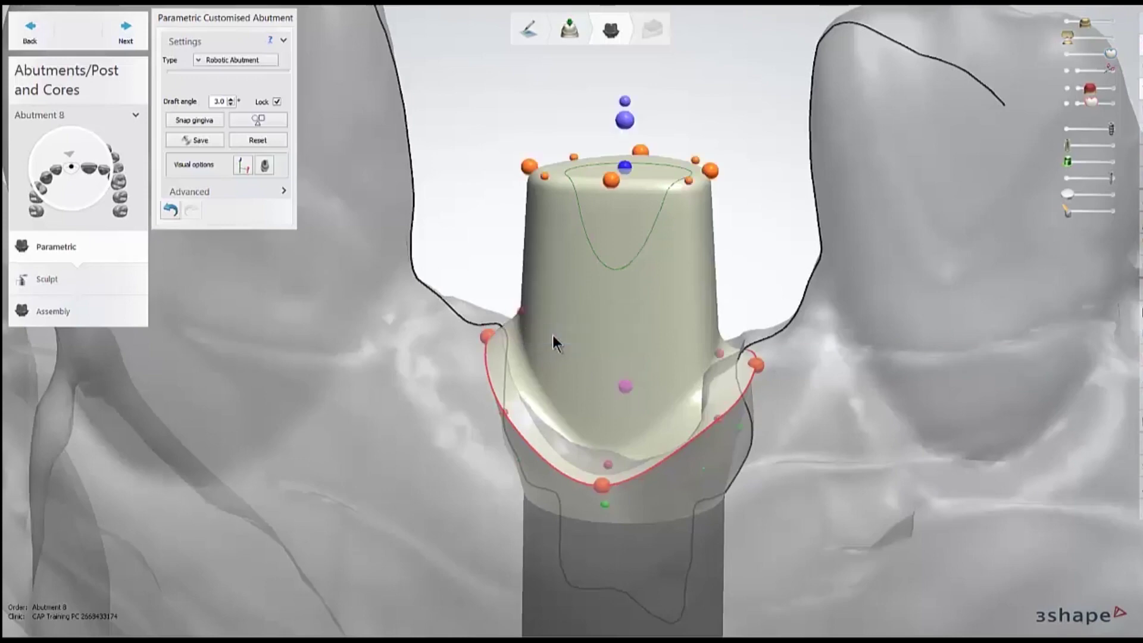
right_click(520, 314)
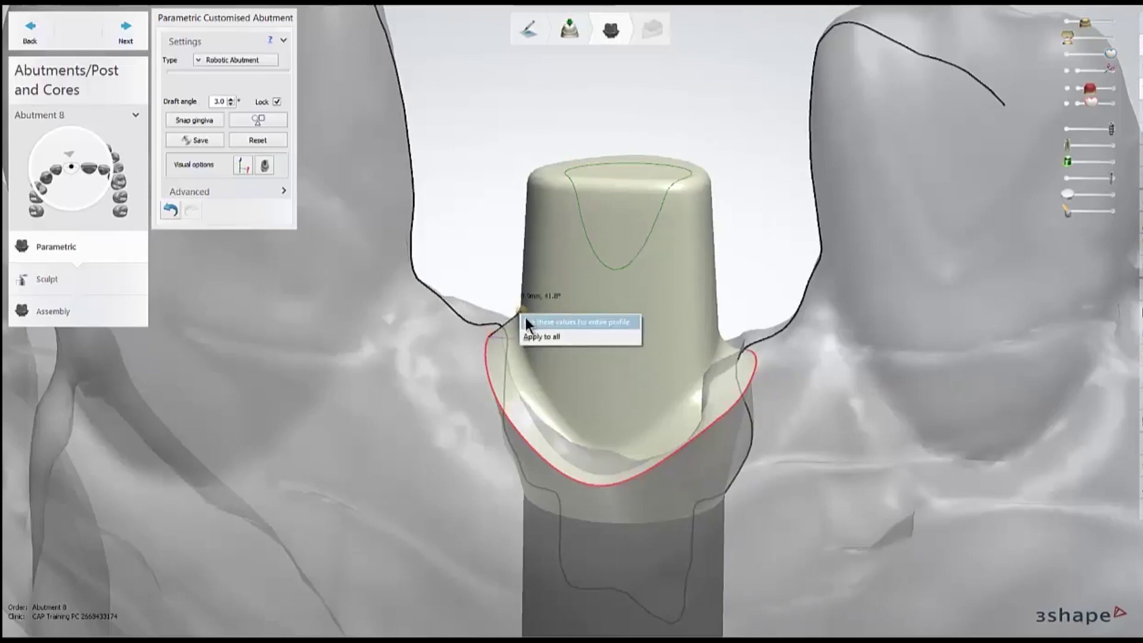
left_click(578, 322)
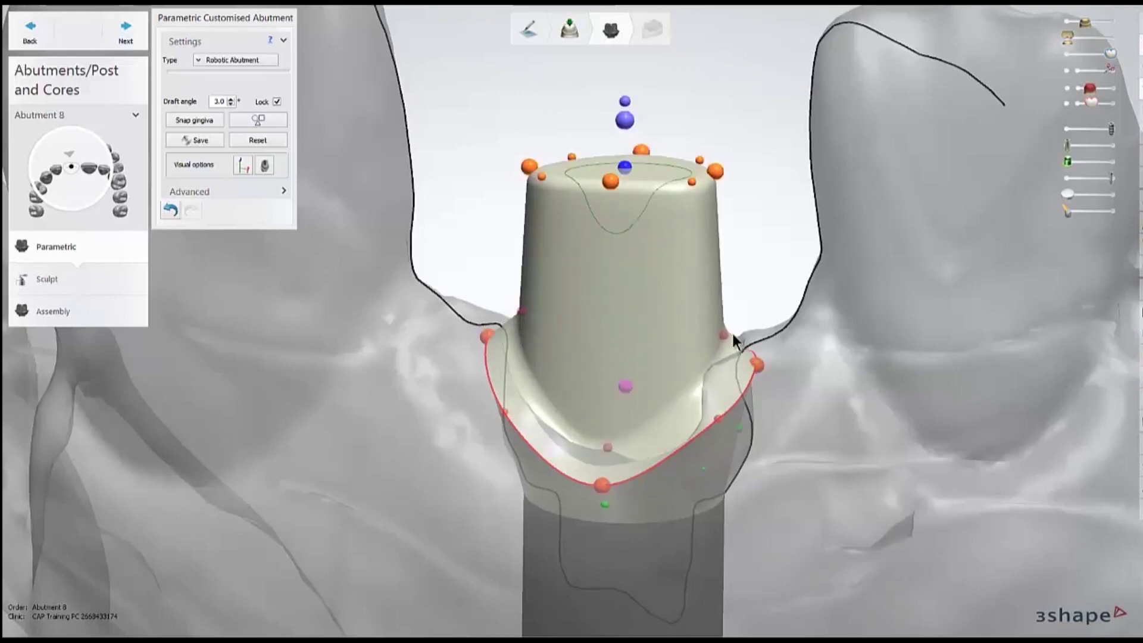
Lower the same shoulder control point to the margin level and use its values for the entire profile
left_click_drag(520, 315, 520, 335)
right_click(520, 333)
left_click(531, 342)
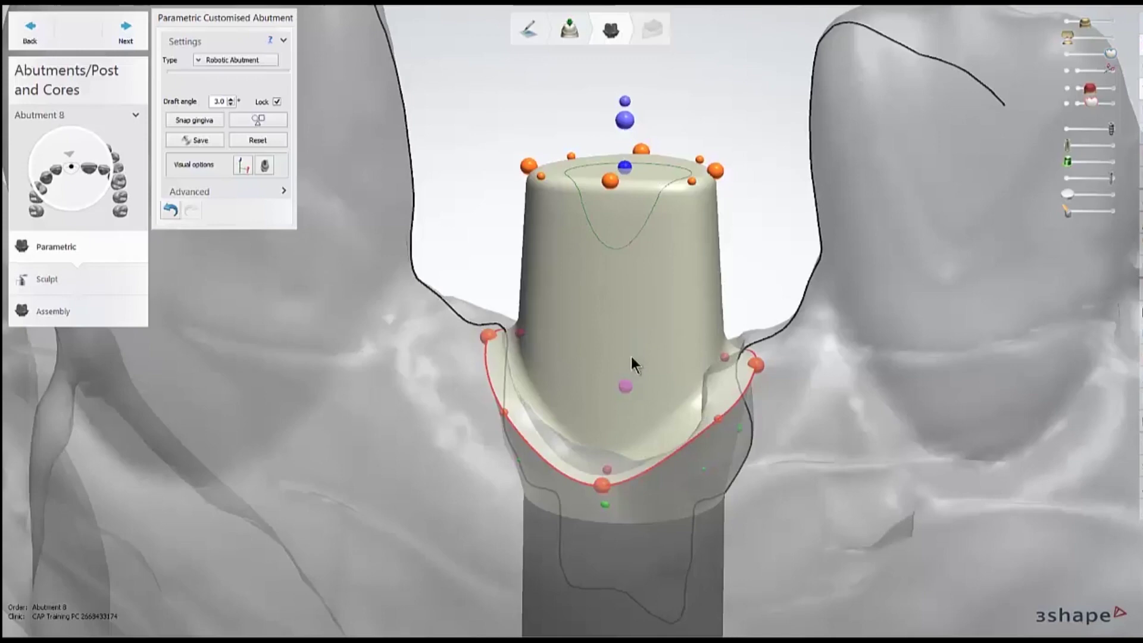
Nudge the purple control point in the middle of the abutment just above the margin
right_click_drag(634, 356, 691, 364)
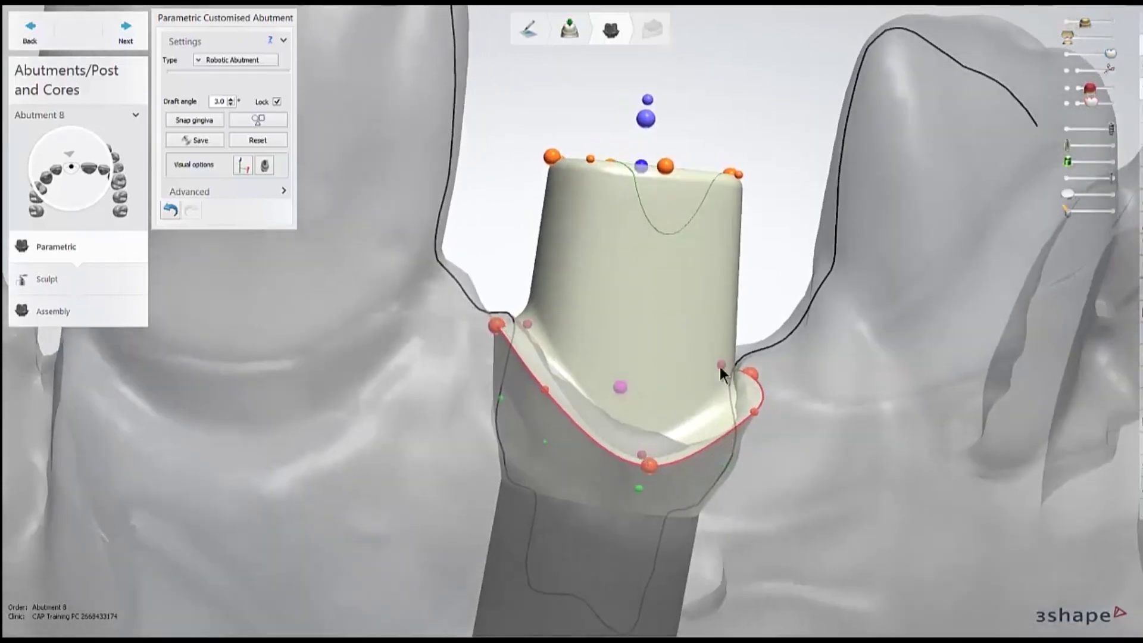
right_click_drag(704, 399, 645, 391)
mouse_move(619, 384)
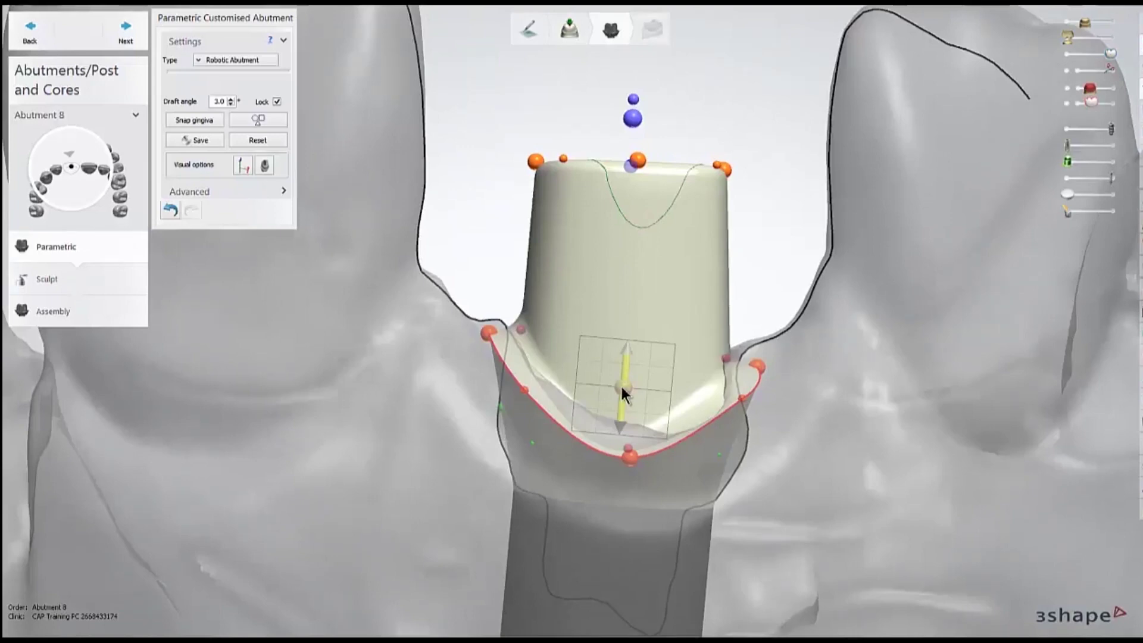
mouse_move(620, 383)
left_mouse_down()
mouse_move(623, 362)
mouse_move(627, 410)
mouse_move(628, 389)
left_mouse_up()
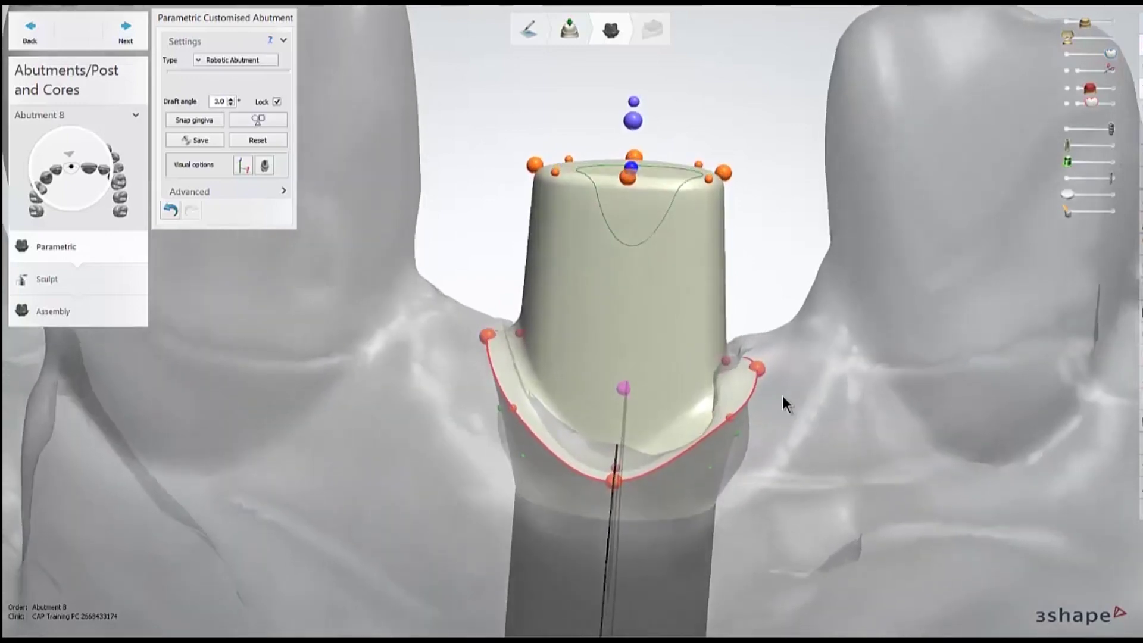
Raise the abutment's top to lengthen the post and shift the top slightly sideways between the neighbouring teeth
middle_click_drag(768, 183, 780, 343)
left_click(635, 276)
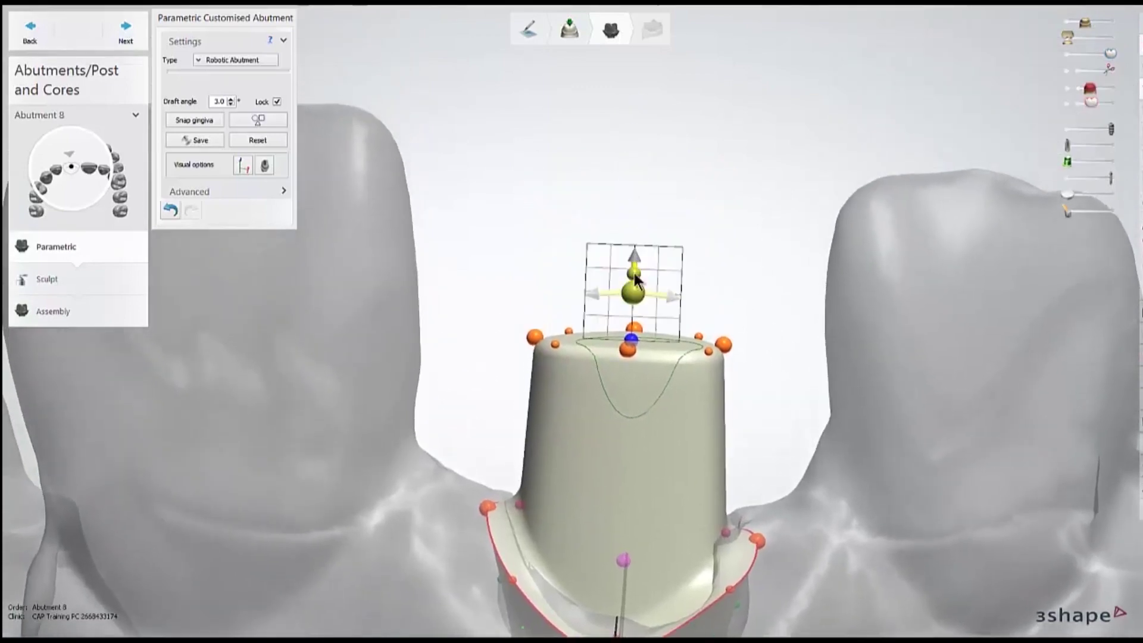
left_click_drag(635, 276, 637, 160)
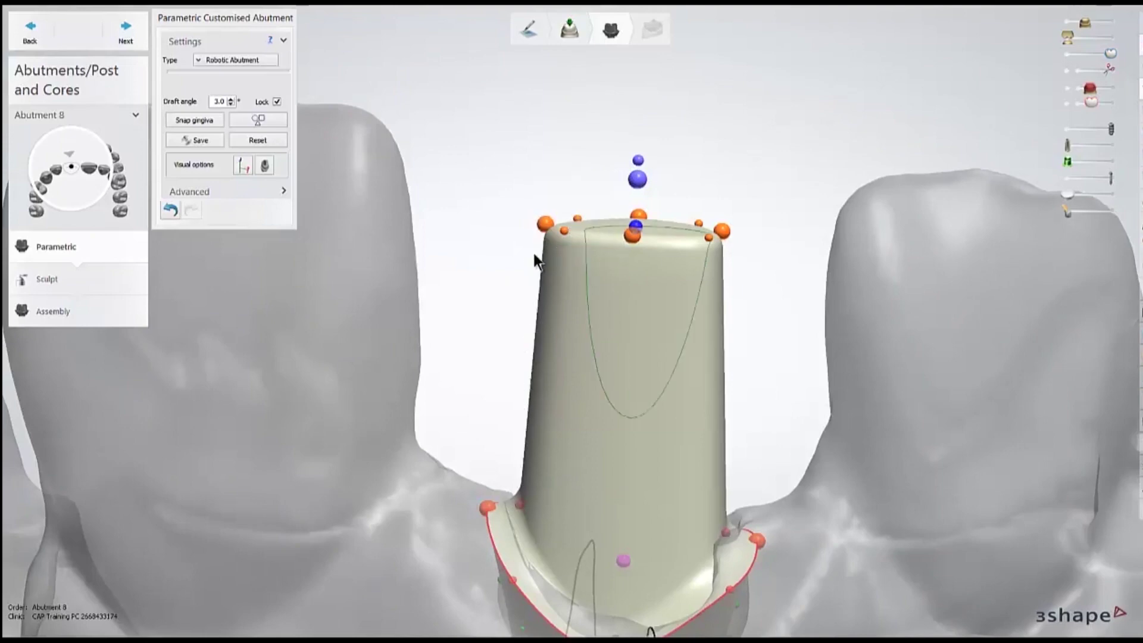
mouse_move(638, 162)
mouse_move(638, 178)
left_mouse_down()
mouse_move(617, 190)
mouse_move(663, 180)
mouse_move(667, 190)
mouse_move(636, 195)
left_mouse_up()
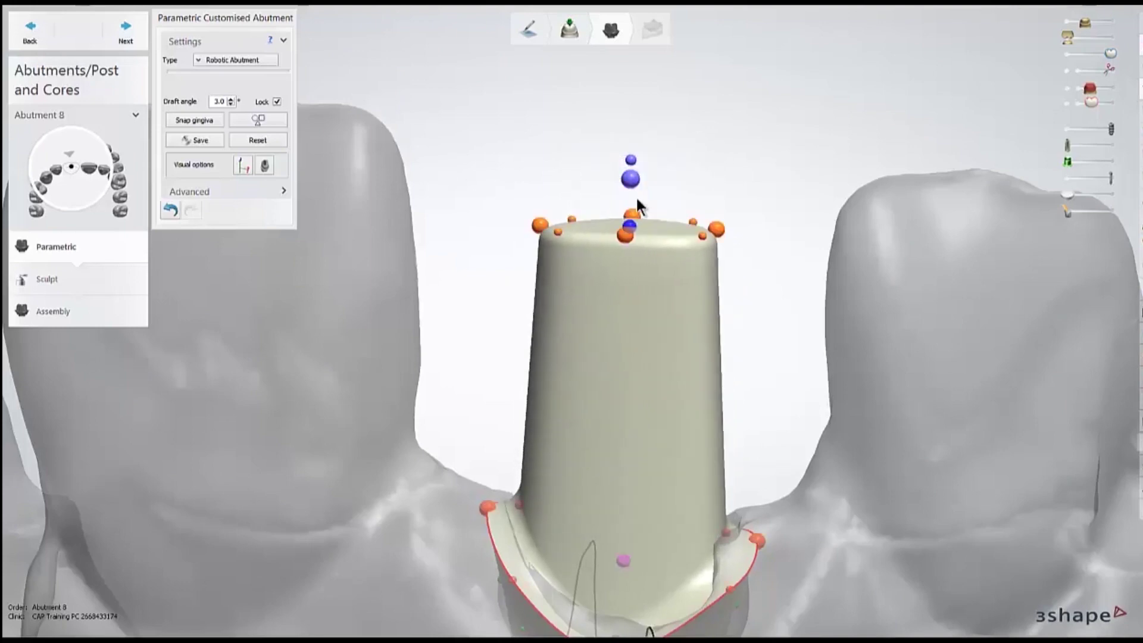
Adjust the position of the abutment's top centre point as seen from the occlusal side
scroll(763, 326, "down", 3)
right_click_drag(781, 341, 784, 441)
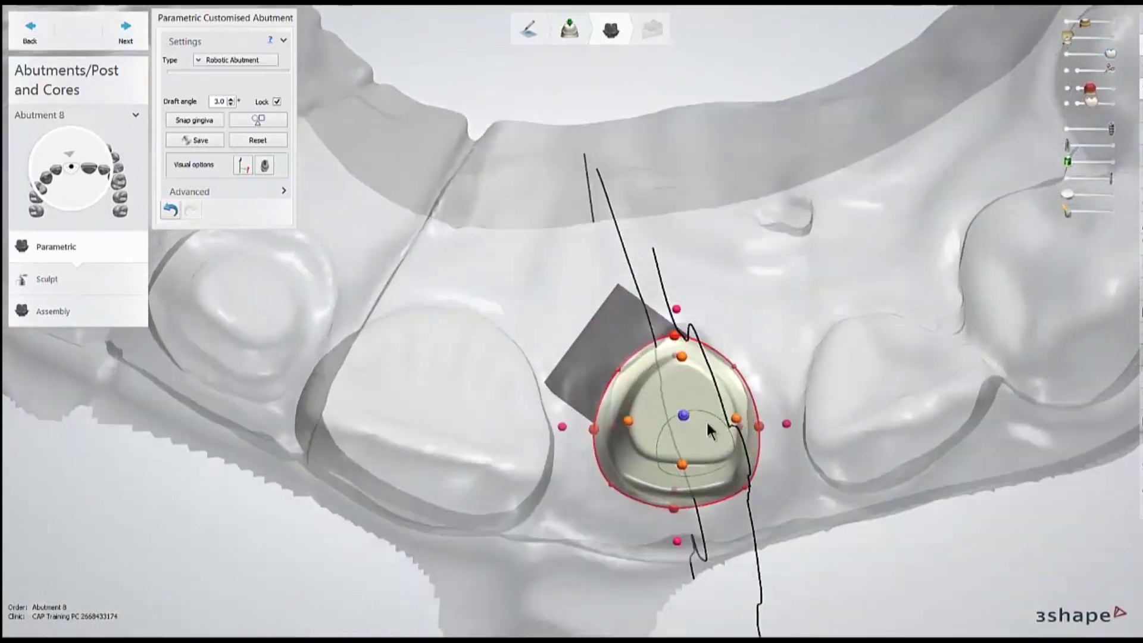
mouse_move(687, 416)
left_mouse_down()
mouse_move(676, 420)
mouse_move(680, 447)
mouse_move(721, 420)
mouse_move(669, 404)
mouse_move(673, 433)
mouse_move(685, 430)
left_mouse_up()
Lower the abutment's top to shorten the post
right_click_drag(705, 439, 710, 344)
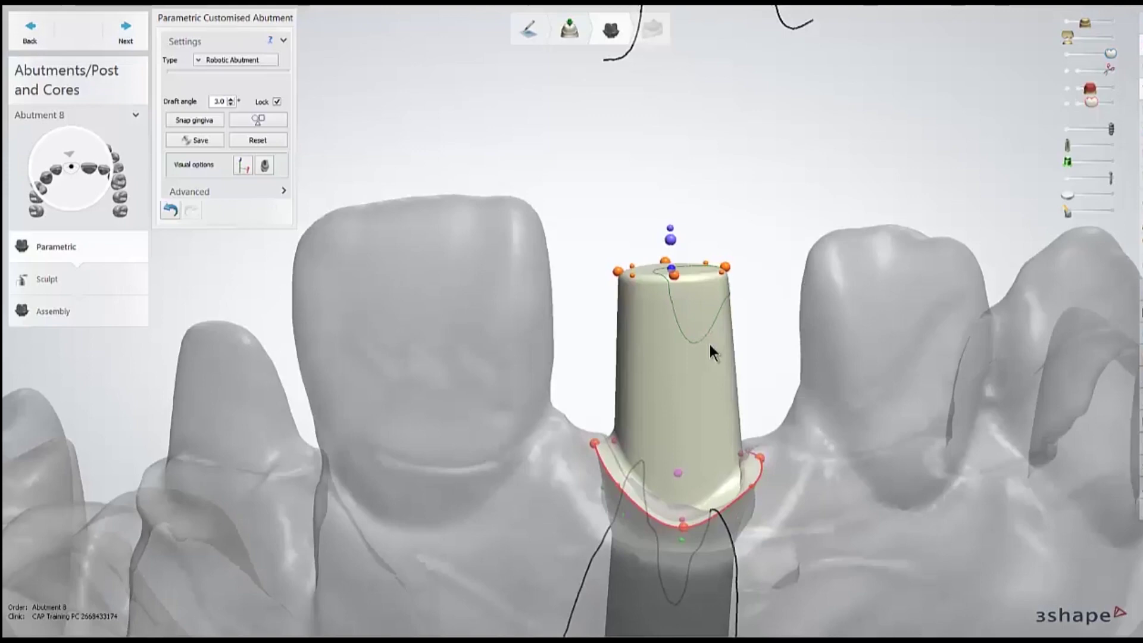
scroll(712, 351, "up", 3)
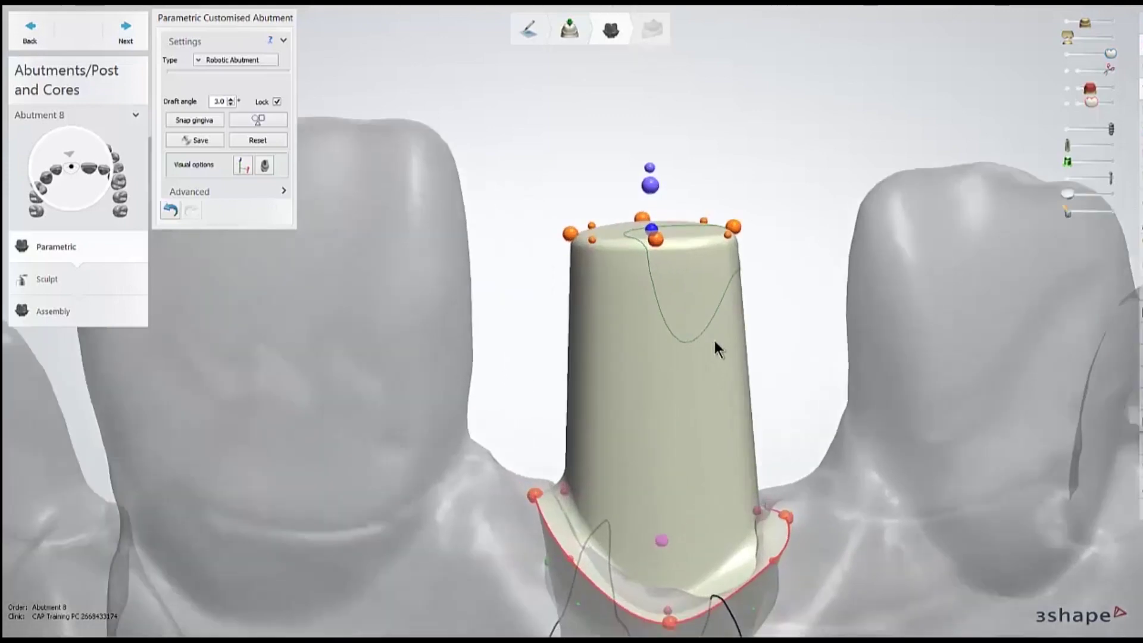
right_click_drag(753, 303, 689, 288)
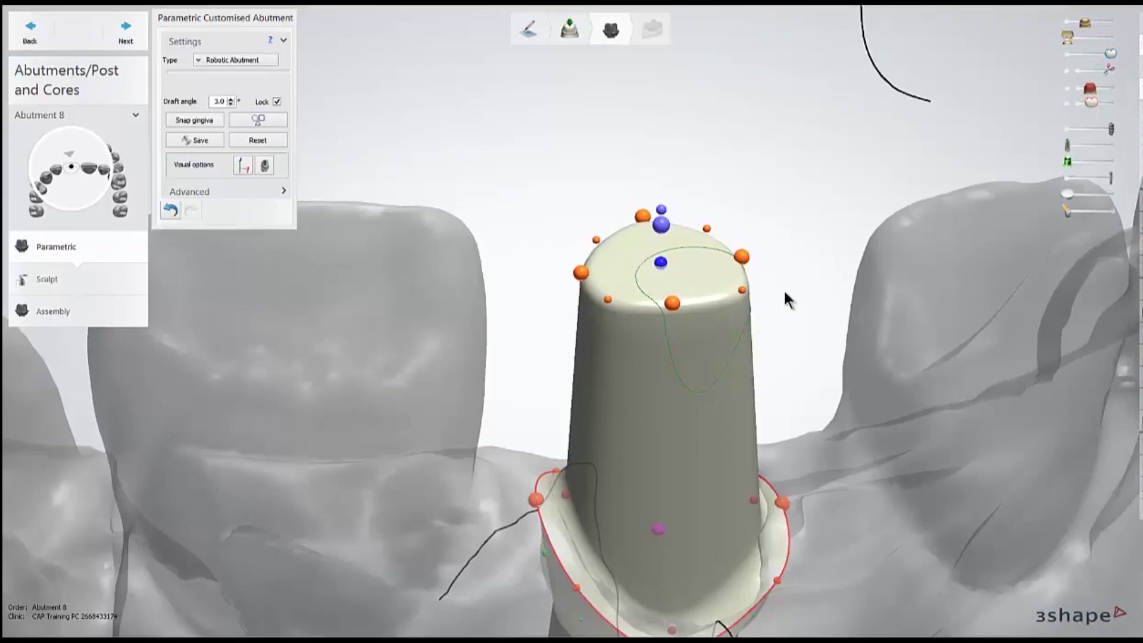
middle_click_drag(783, 300, 786, 362)
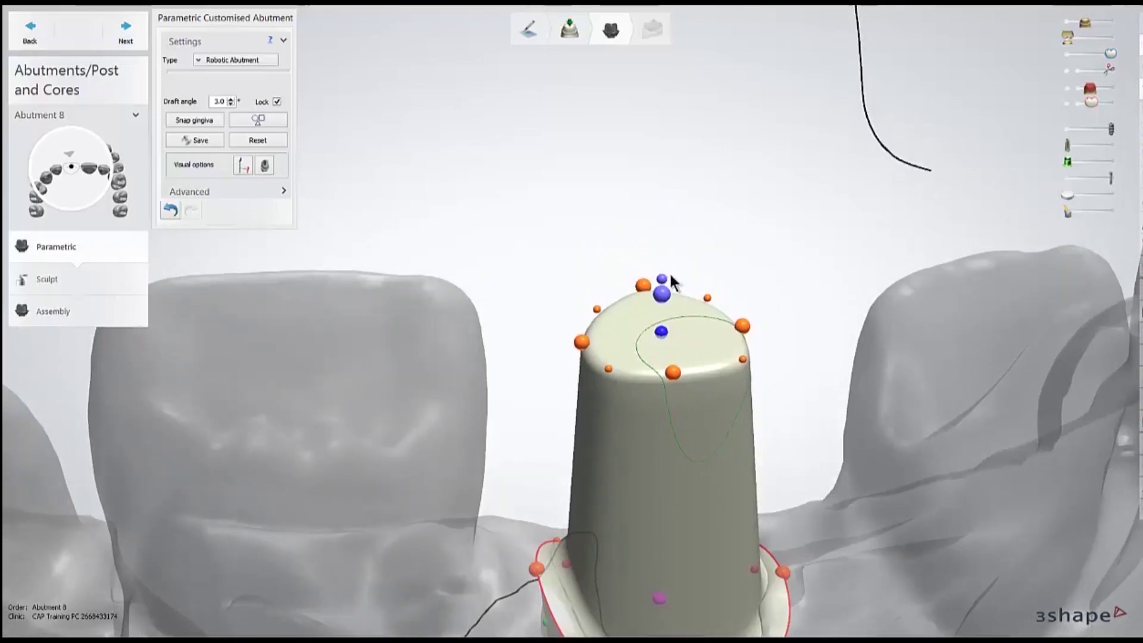
left_click_drag(662, 279, 669, 312)
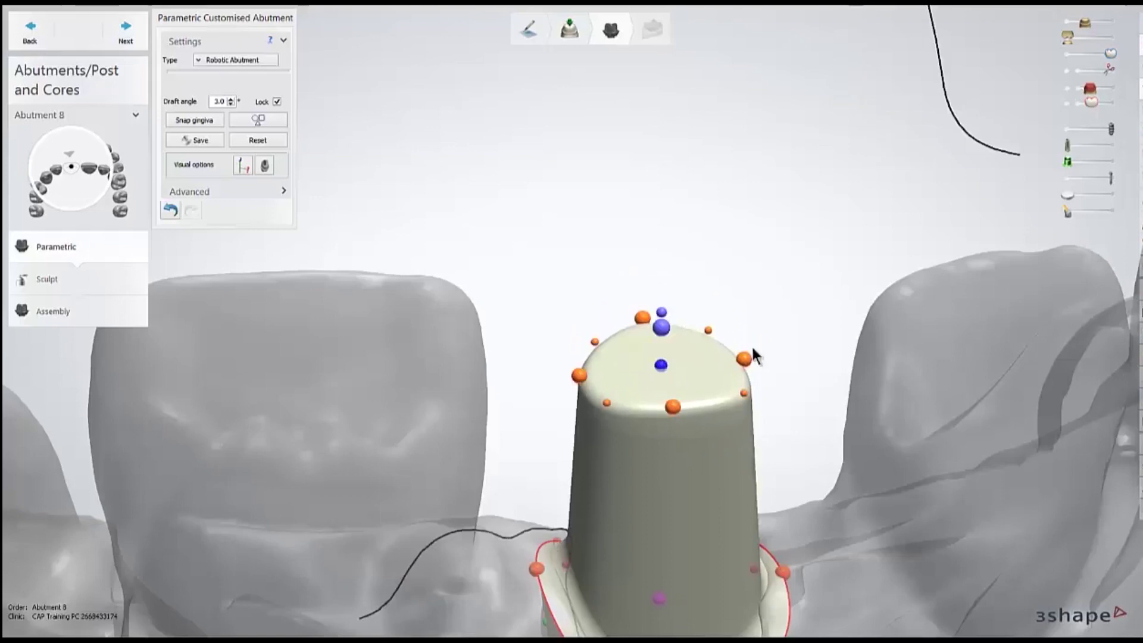
Raise the four small control points around the abutment's top edge to reshape the top surface
left_click_drag(745, 394, 734, 365)
left_click_drag(612, 405, 608, 375)
left_click_drag(589, 333, 592, 346)
left_click(661, 327)
left_click_drag(707, 334, 700, 319)
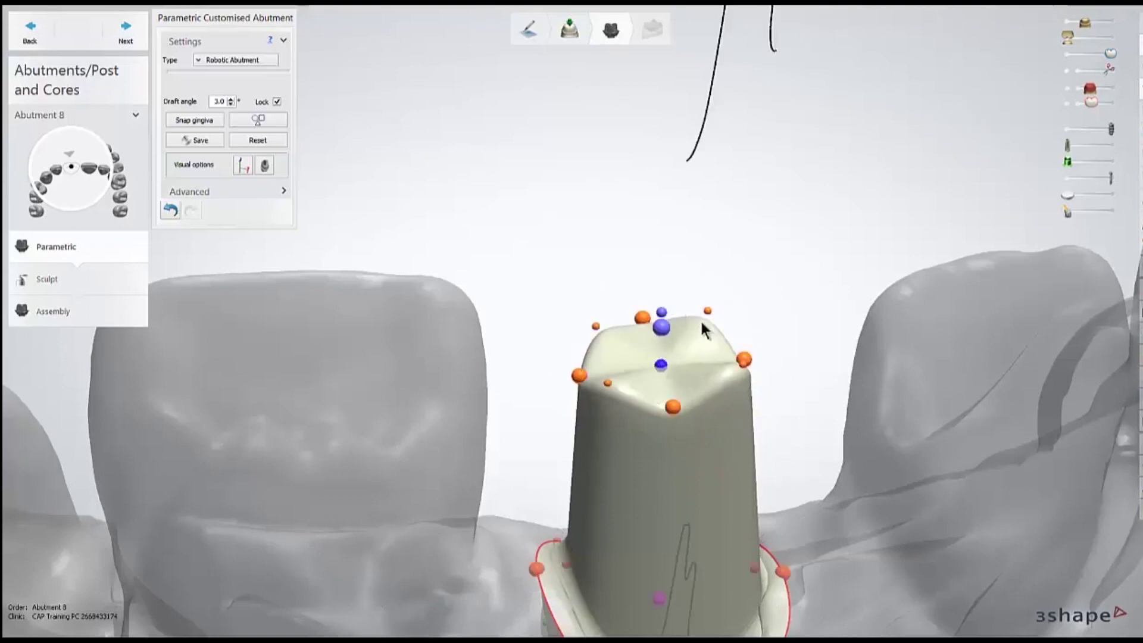
Level the small top-edge points on the near side of the abutment and check the top's shape from the side
left_click(610, 383)
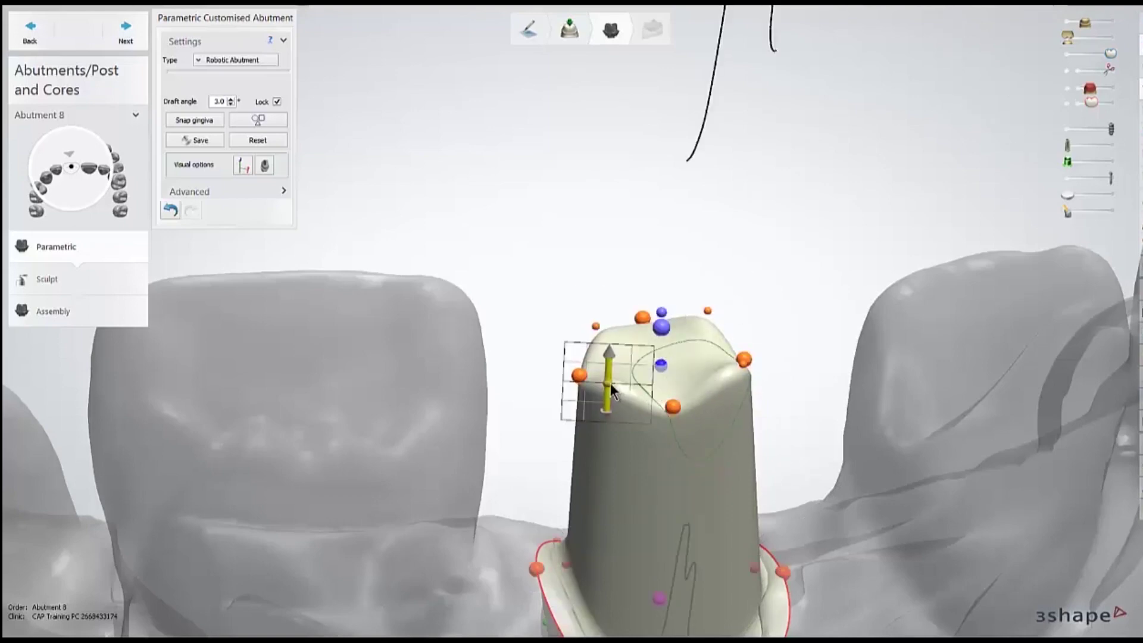
left_click_drag(609, 383, 613, 404)
left_click(673, 406)
left_click_drag(683, 400, 744, 386)
right_click_drag(692, 379, 785, 369)
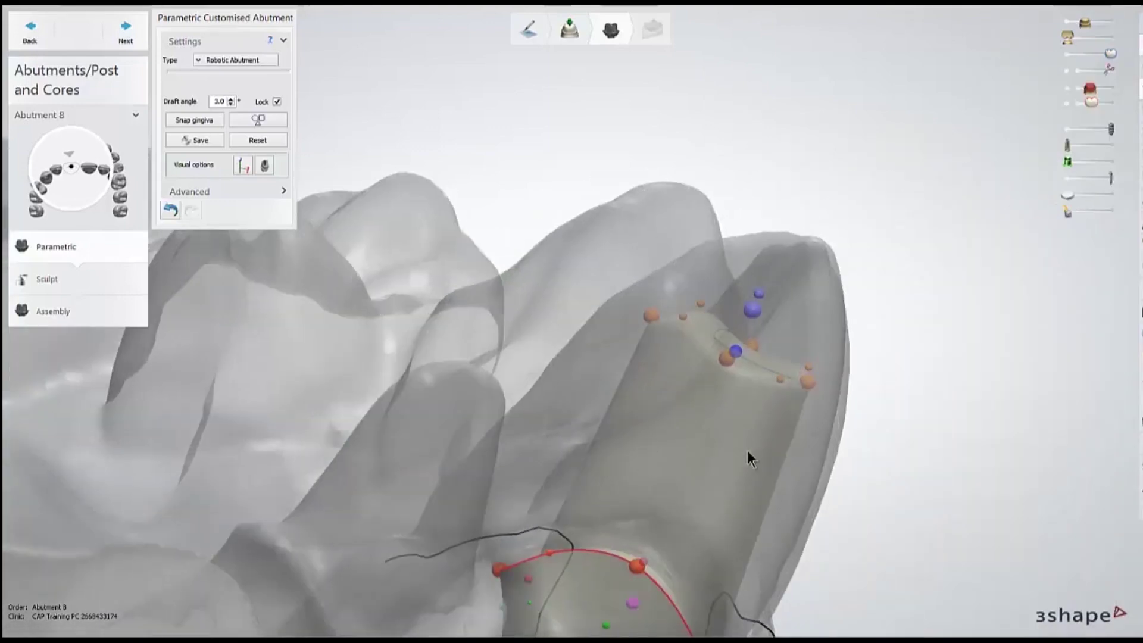
right_click_drag(748, 459, 671, 456)
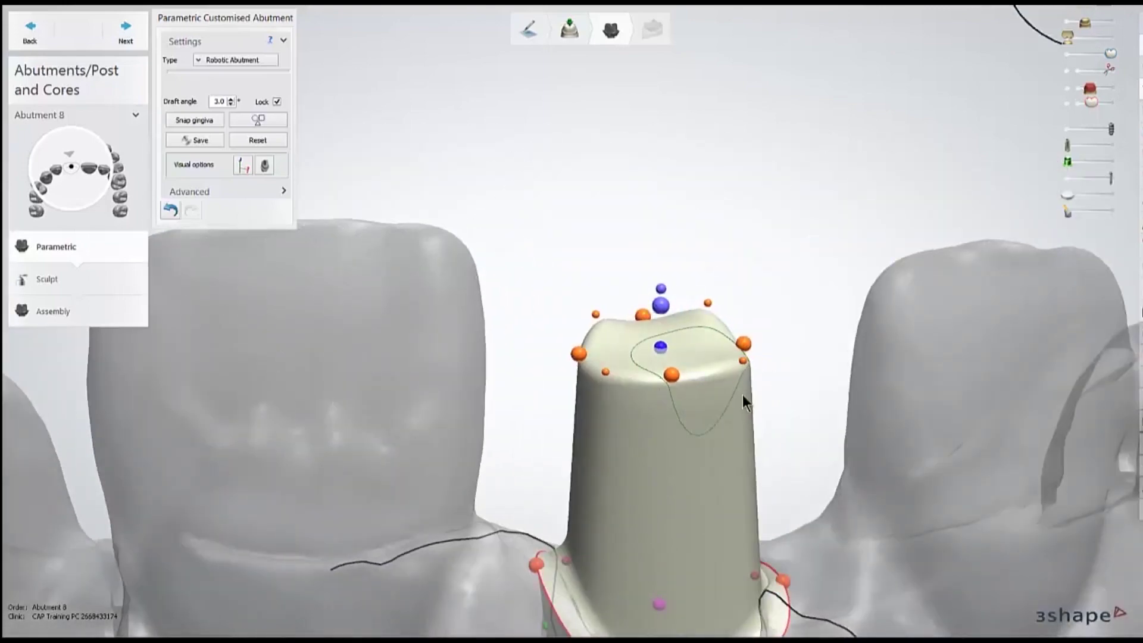
Show the opposing jaw at full opacity and lower the abutment's top slightly for clearance from the opposing teeth
right_click_drag(741, 394, 721, 289)
left_click_drag(690, 289, 706, 244)
left_click_drag(1071, 37, 1111, 37)
right_click_drag(909, 178, 952, 181)
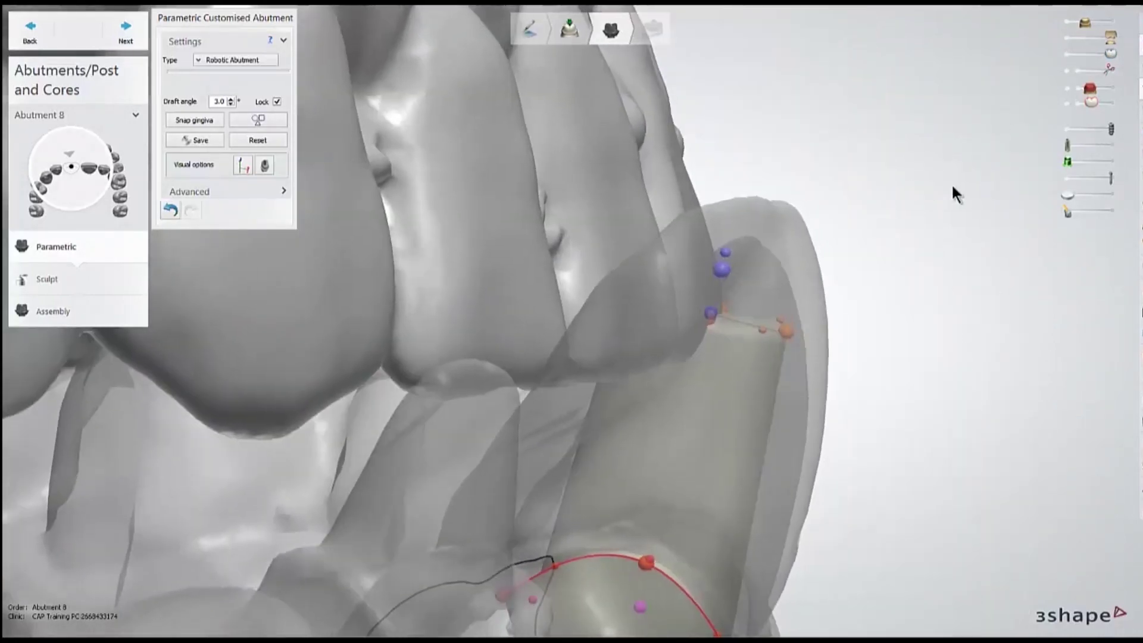
mouse_move(723, 258)
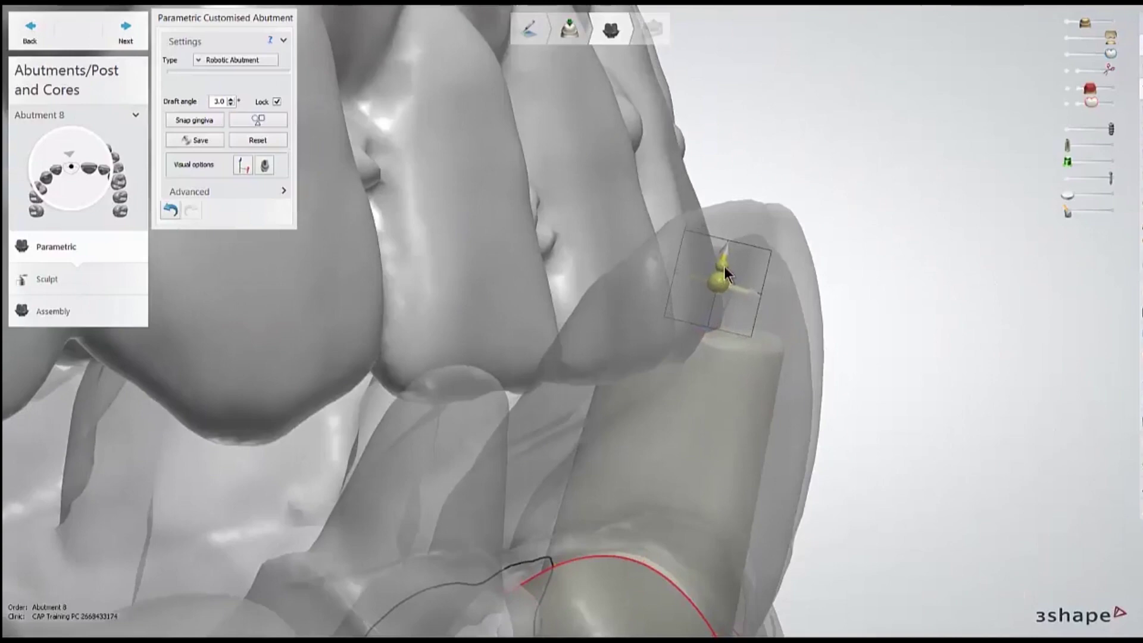
right_click_drag(872, 308, 823, 316)
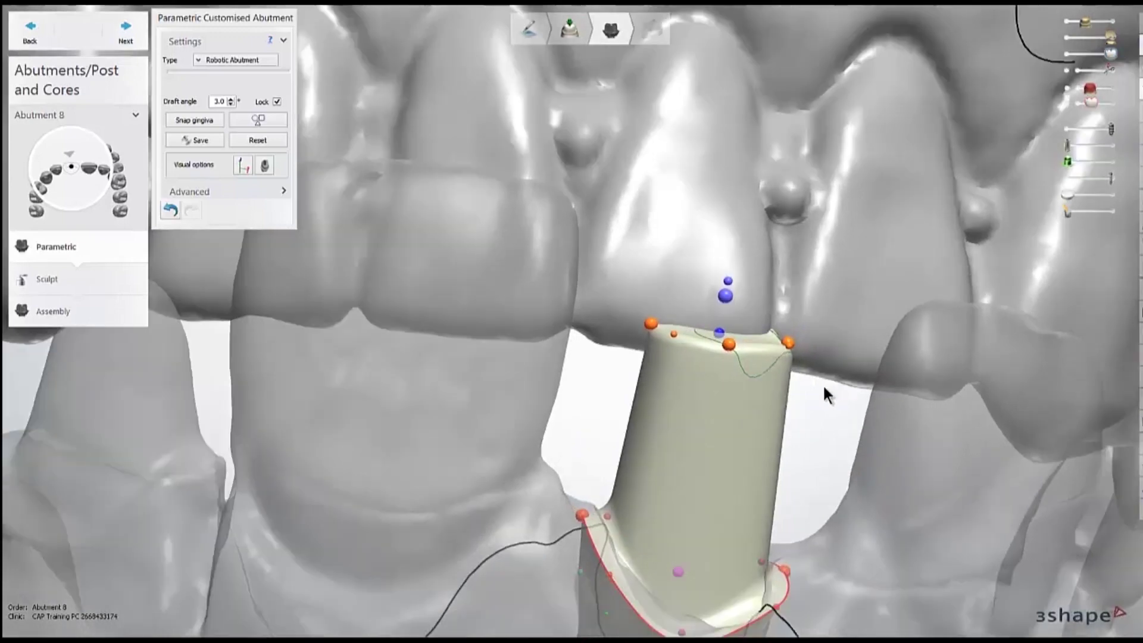
Show the screw access channel and inspect where it exits the abutment relative to the opposing teeth
right_click_drag(823, 384, 813, 248)
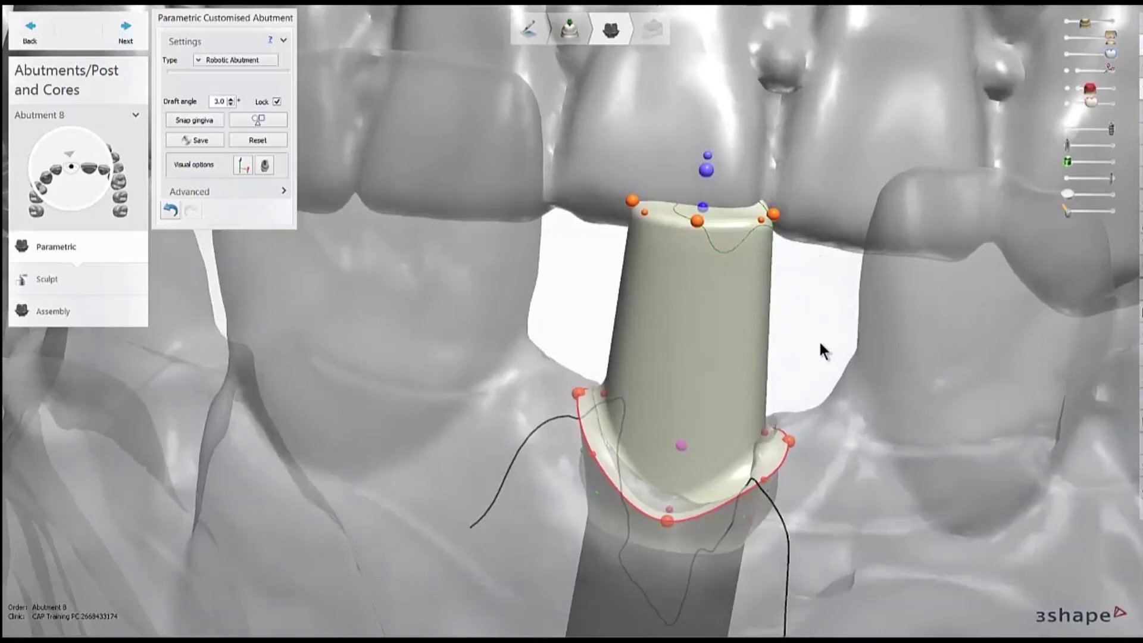
right_click_drag(818, 343, 850, 359)
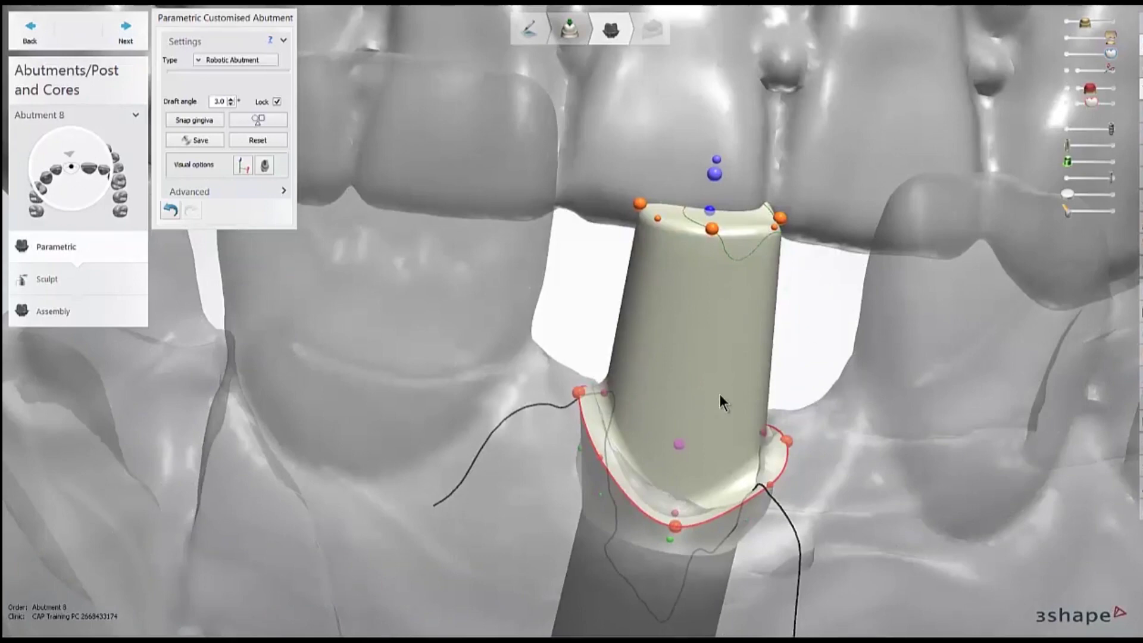
left_click(1066, 88)
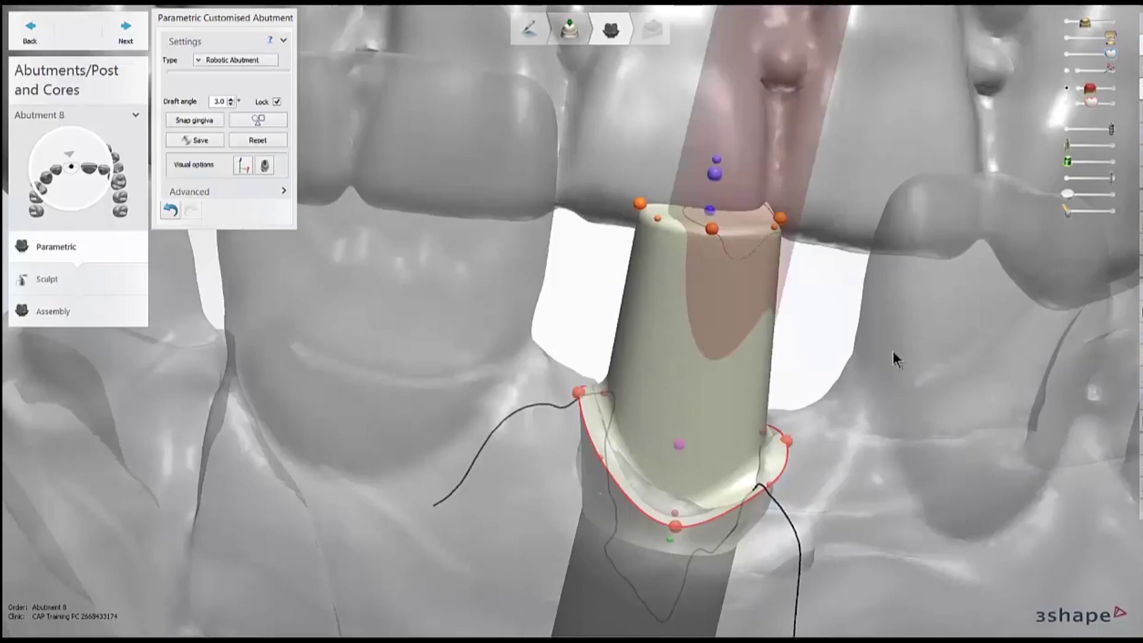
Move the side control point of the abutment's top edge slightly outward and continue to the sculpting stage
right_click_drag(893, 352, 909, 369)
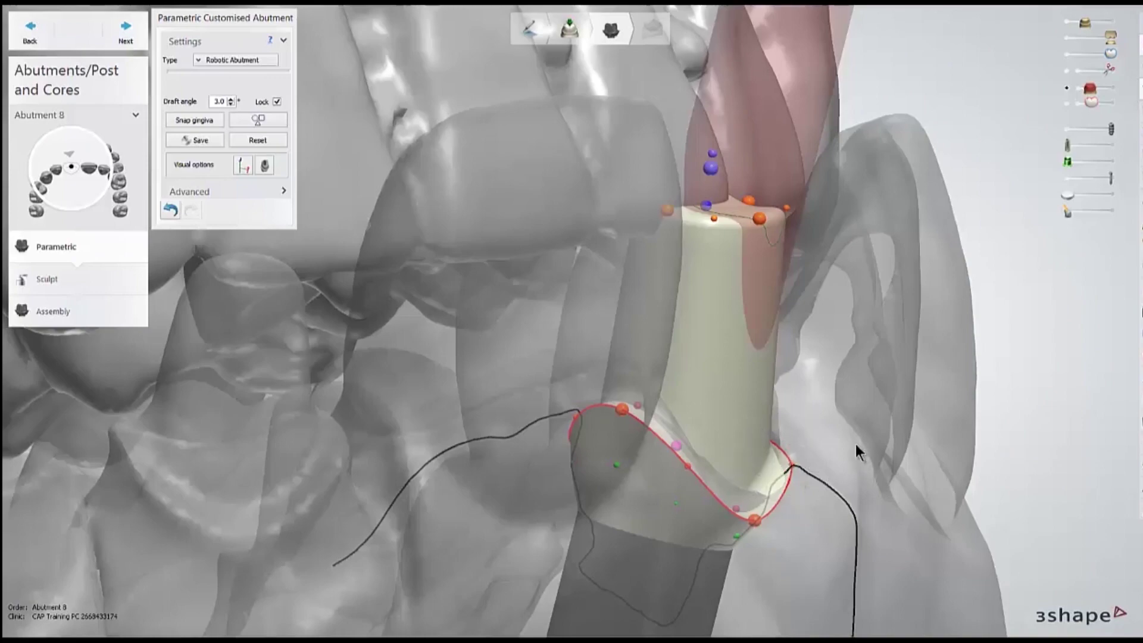
right_click_drag(857, 447, 787, 376)
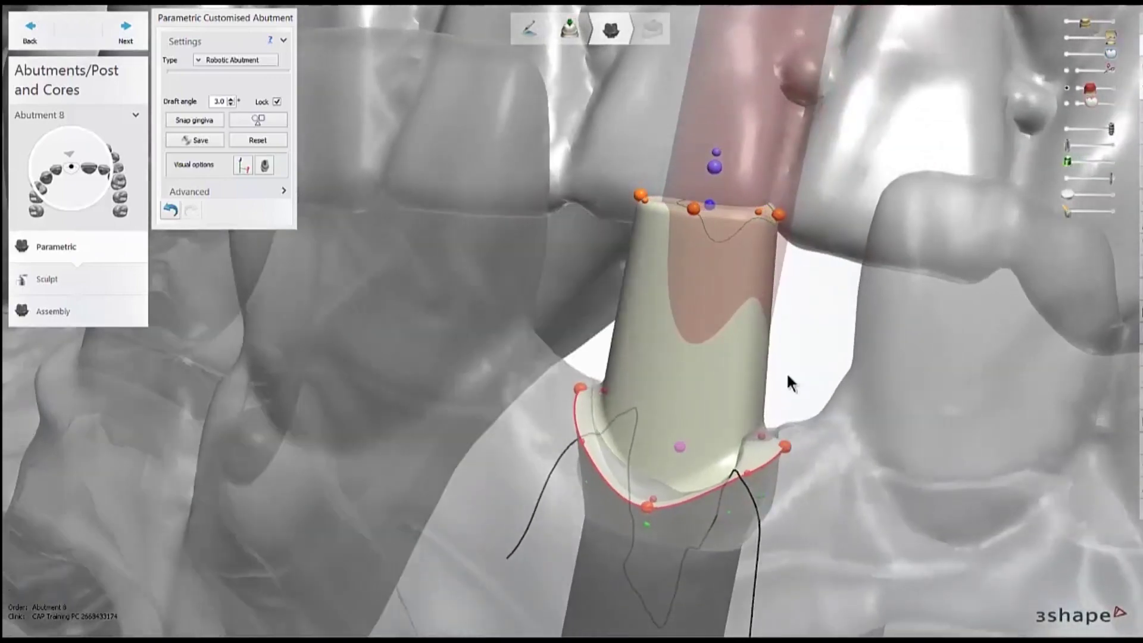
left_click(778, 218)
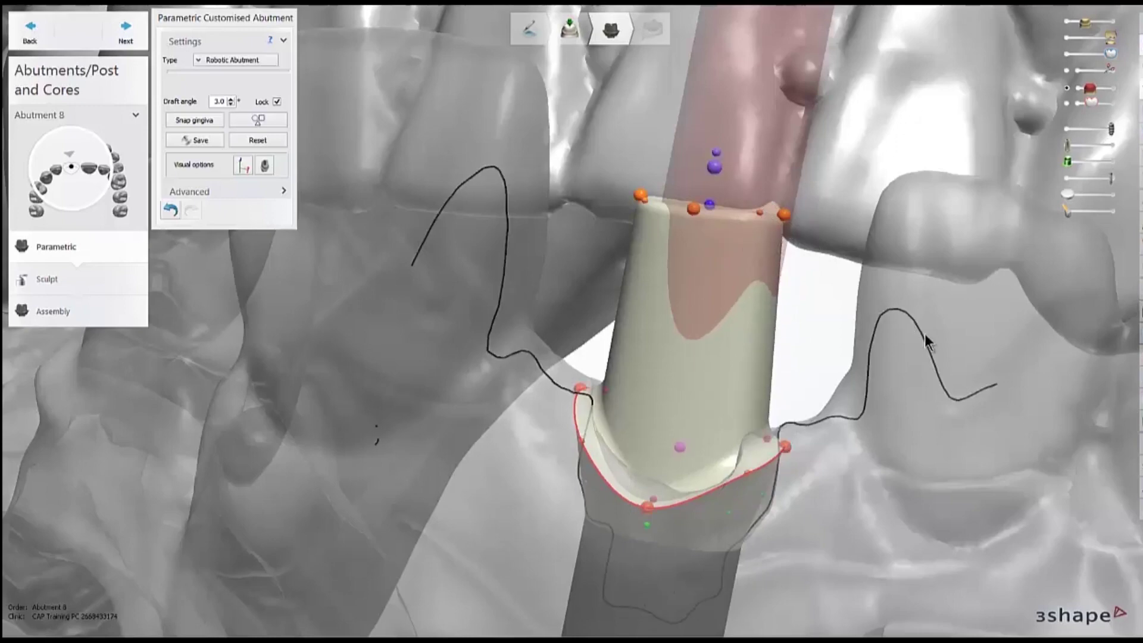
right_click_drag(924, 334, 855, 363)
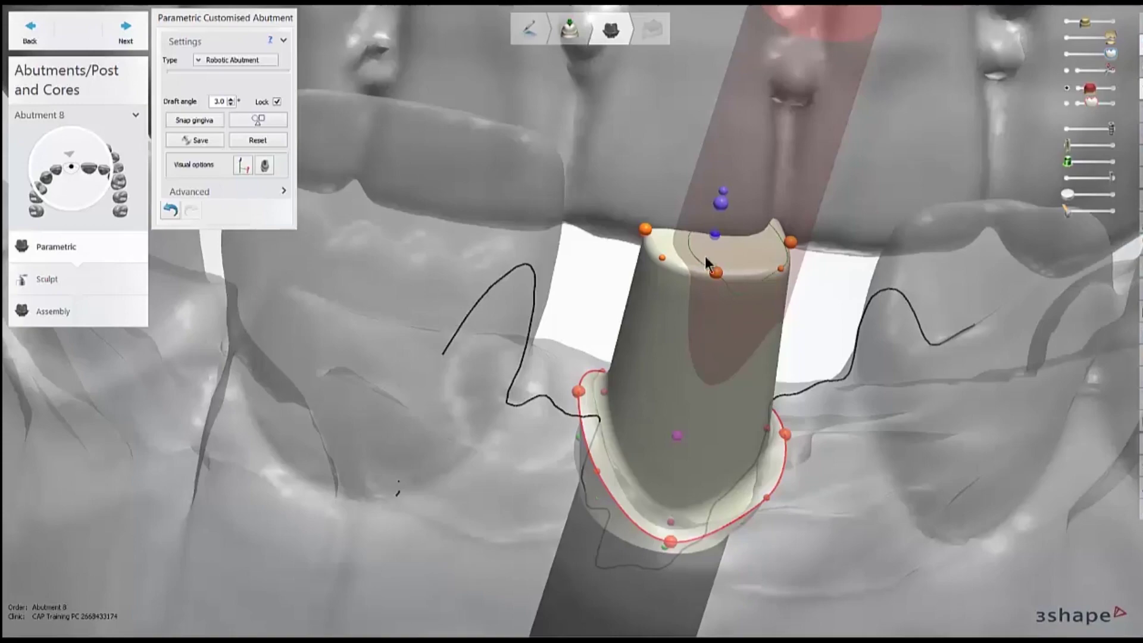
mouse_move(1066, 210)
left_mouse_down()
mouse_move(1112, 208)
mouse_move(1064, 221)
left_mouse_up()
right_click_drag(1010, 337, 1012, 298)
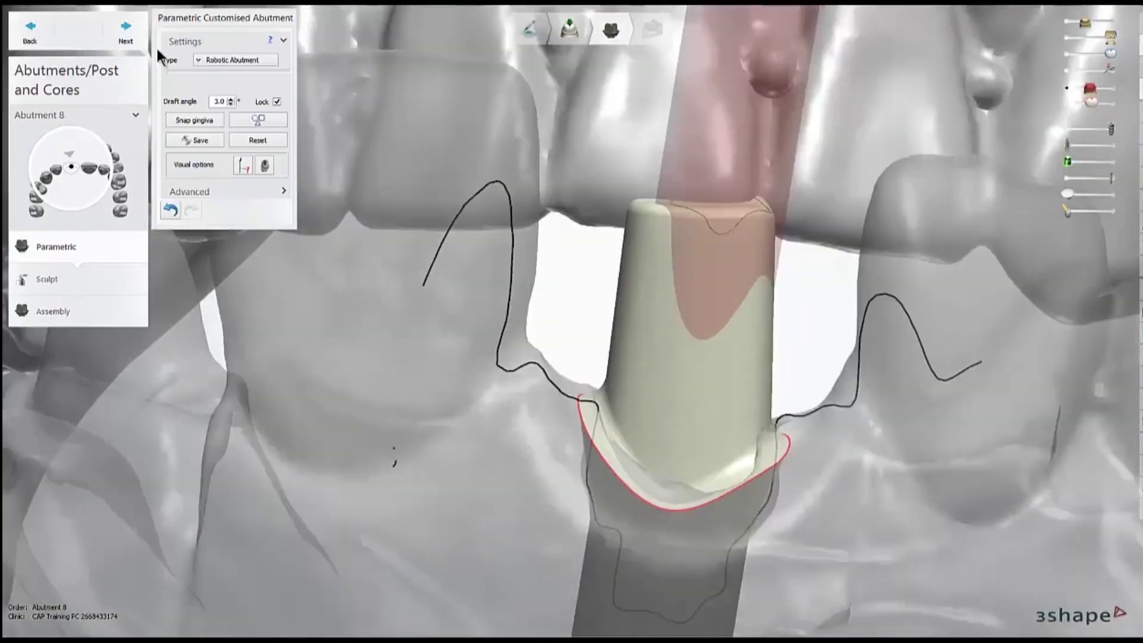
left_click(123, 28)
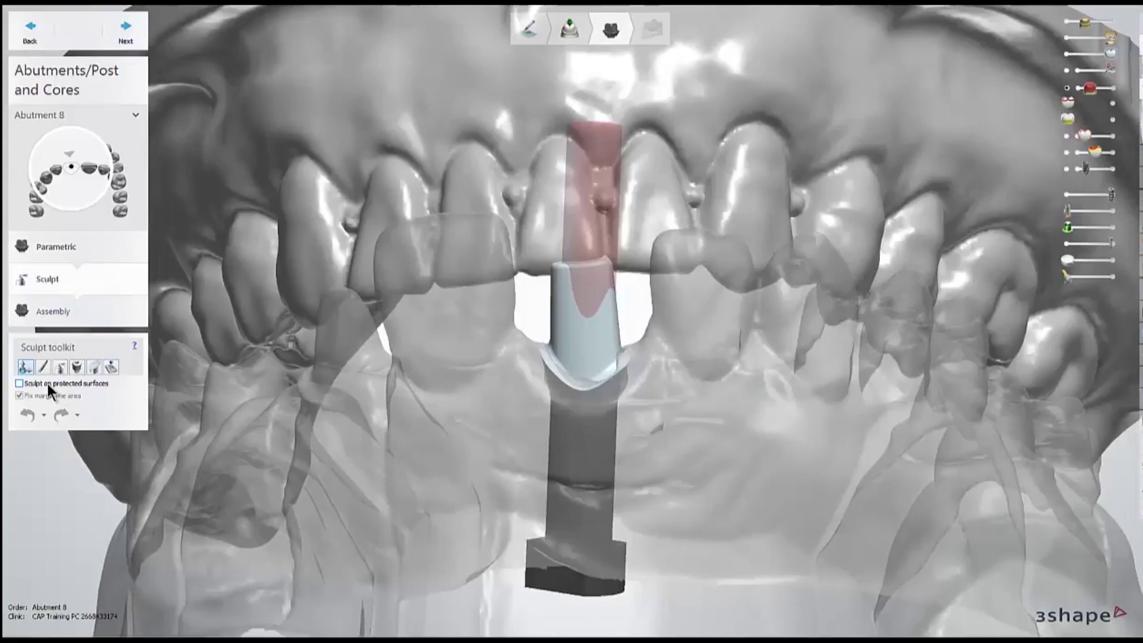
Try stretching one side of the abutment outward toward the neighbouring tooth with its width handle
mouse_move(580, 346)
scroll(581, 346, "up", 3)
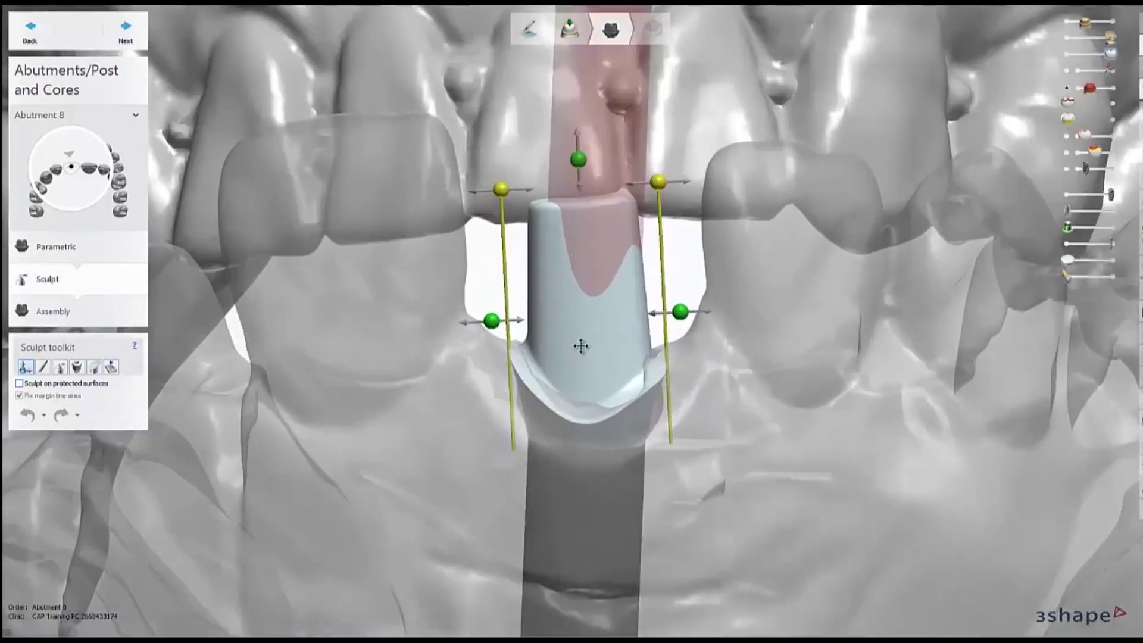
scroll(581, 346, "up", 2)
left_click_drag(475, 141, 433, 140)
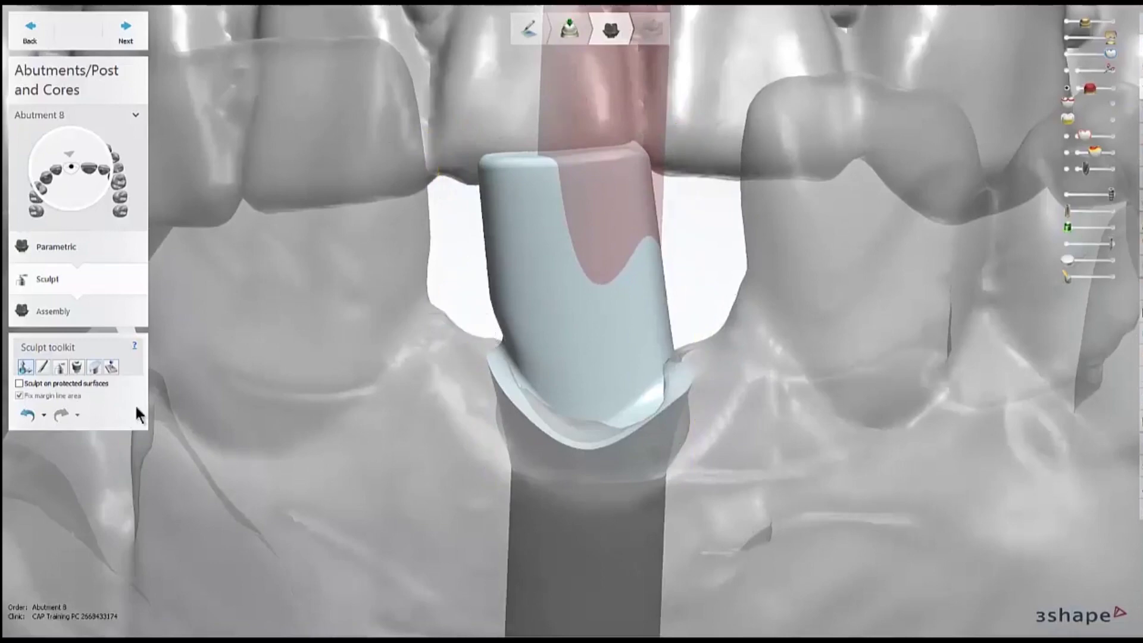
left_click(24, 420)
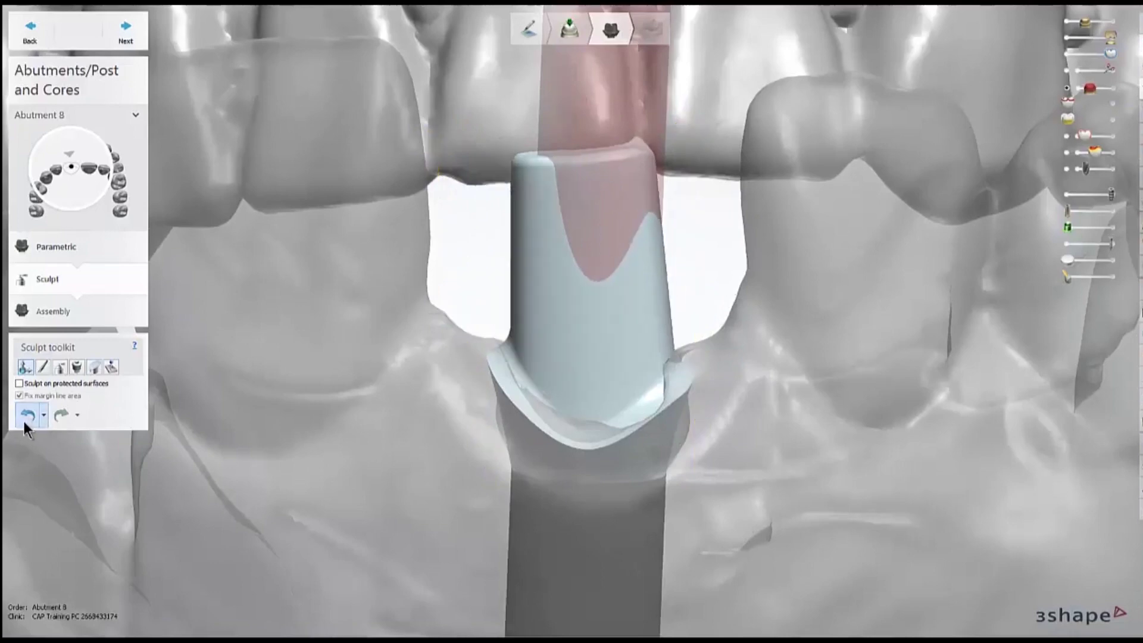
Try bulging the abutment's side wall outward with the morphing tool
left_click(42, 366)
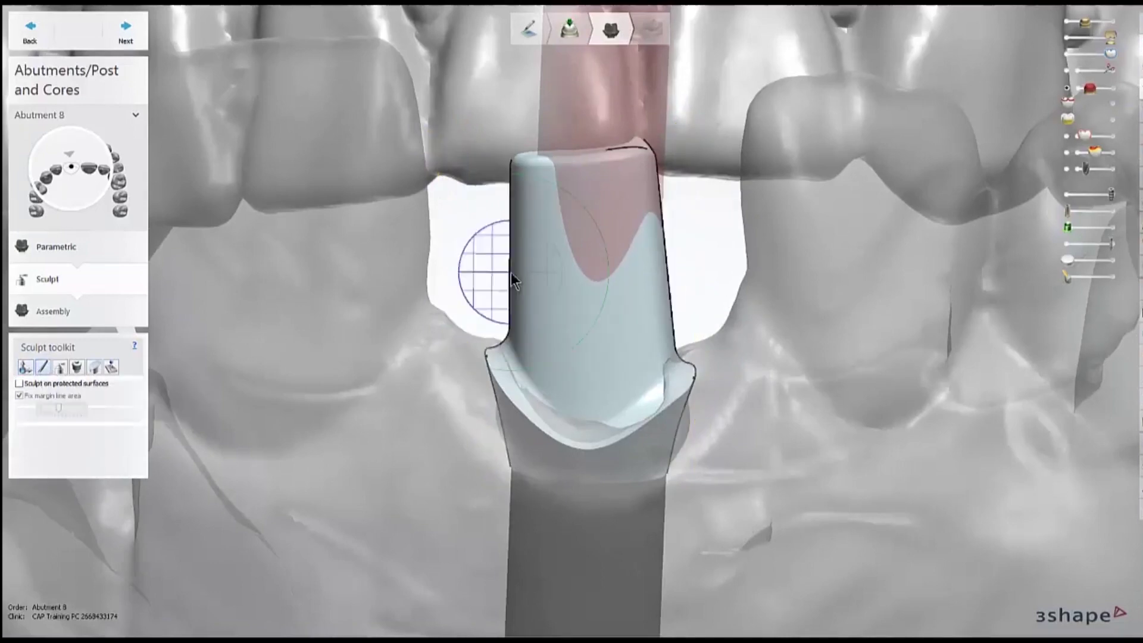
mouse_move(519, 274)
left_mouse_down()
mouse_move(483, 298)
mouse_move(497, 324)
left_mouse_up()
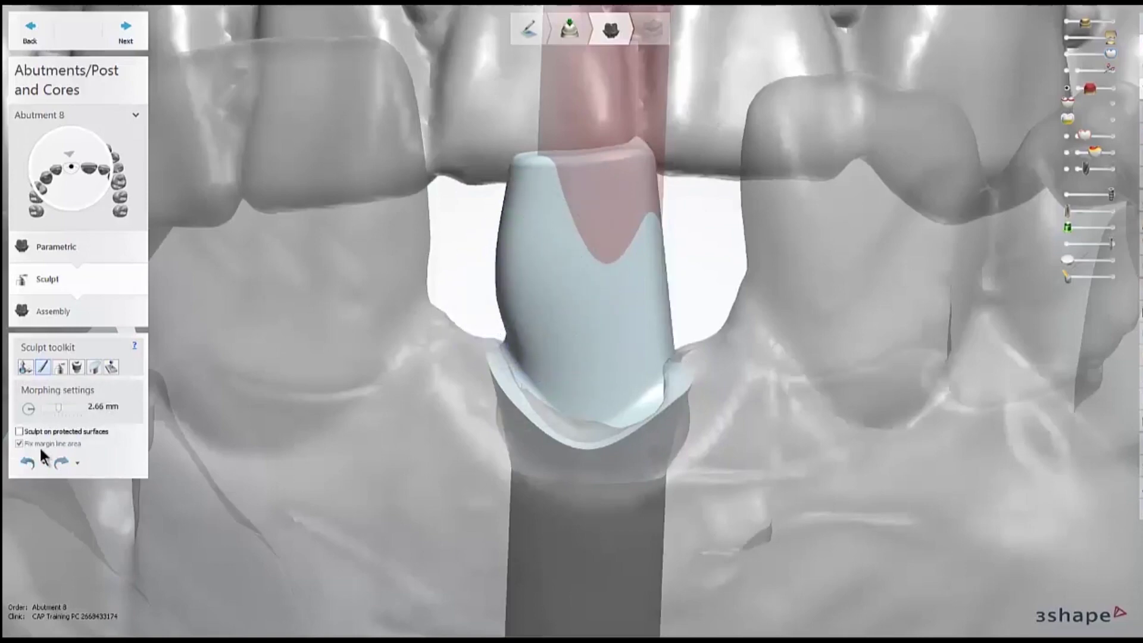
left_click(27, 459)
Try carving material from the abutment's side wall with the wax knife set to remove
left_click(59, 366)
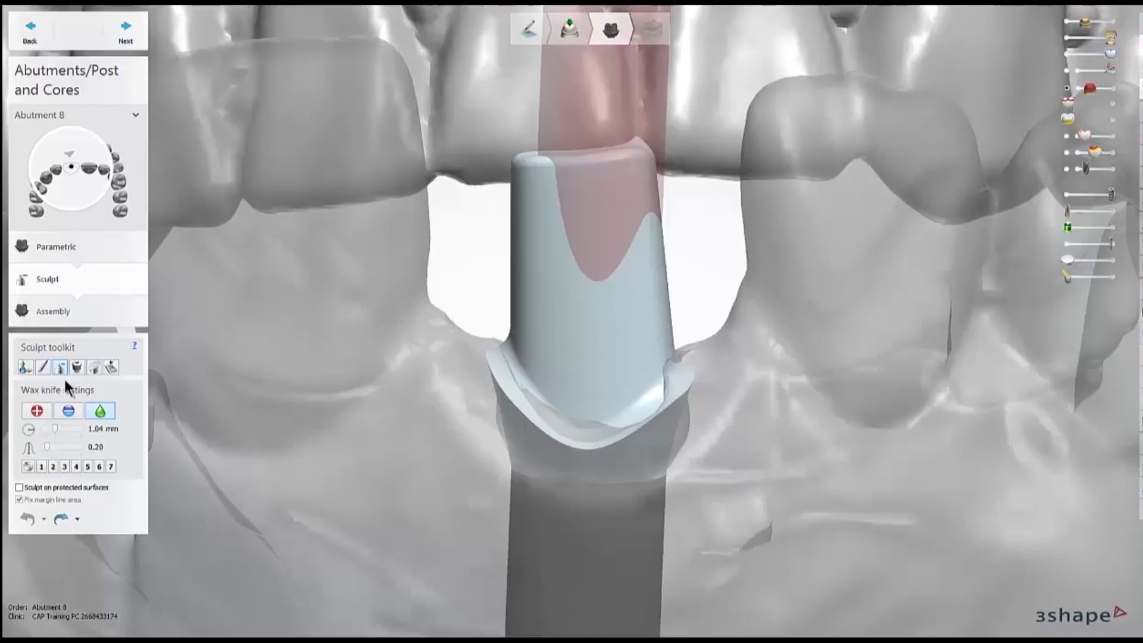
left_click(68, 410)
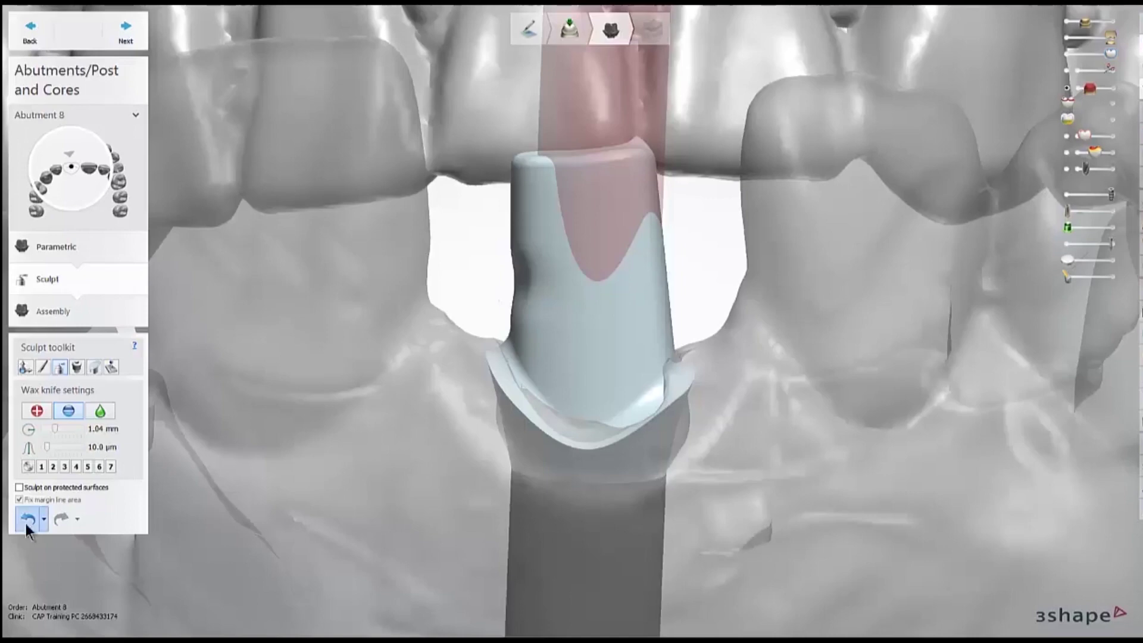
left_click(27, 523)
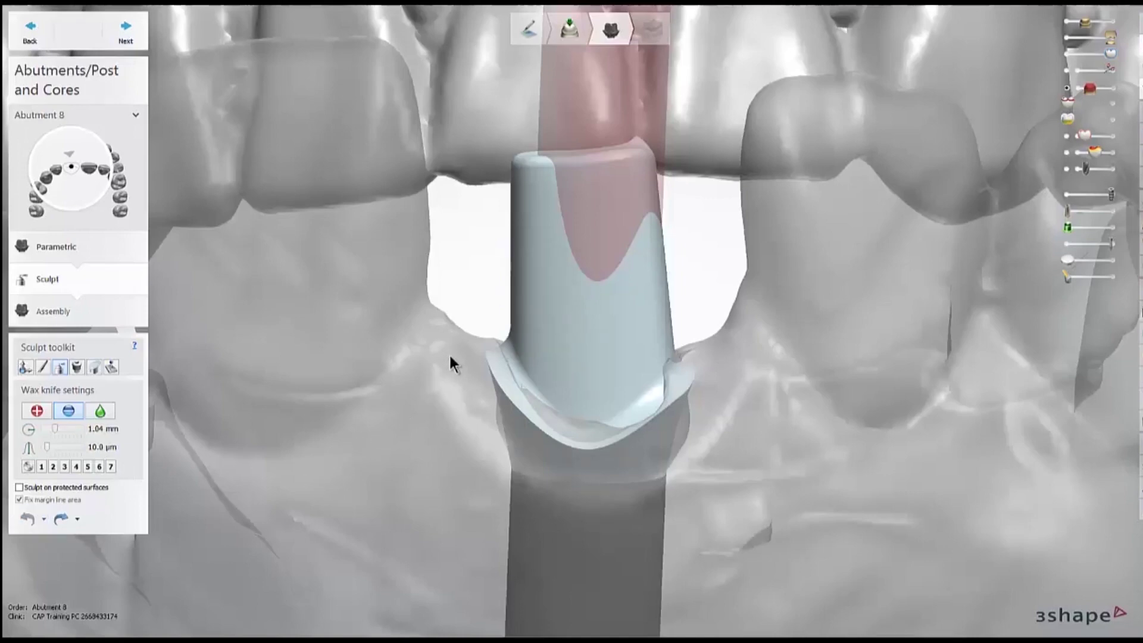
Set up an attachment from the Holes group as Hole 2.0 x 5.0 mm with View direction as its default orientation
right_click_drag(448, 357, 448, 400)
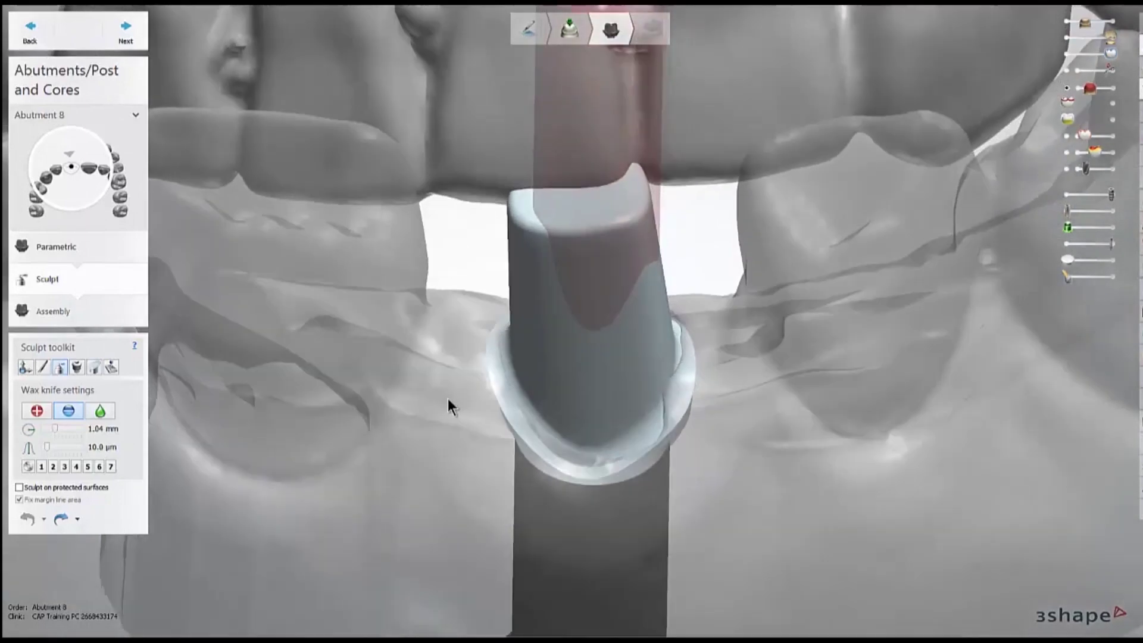
left_click(77, 365)
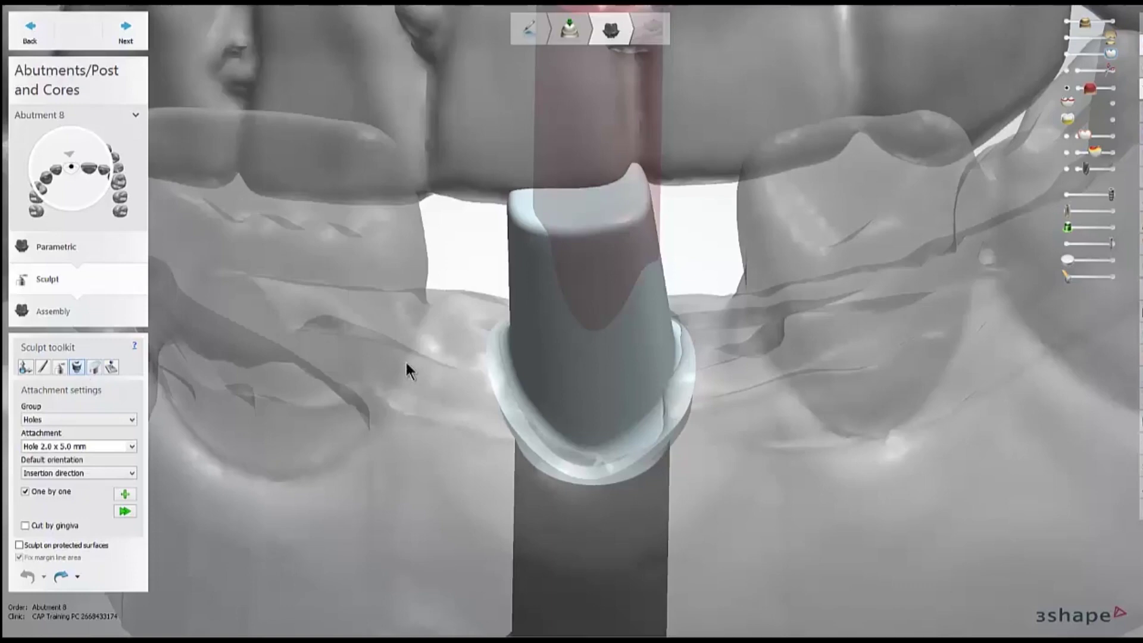
right_click_drag(427, 361, 438, 405)
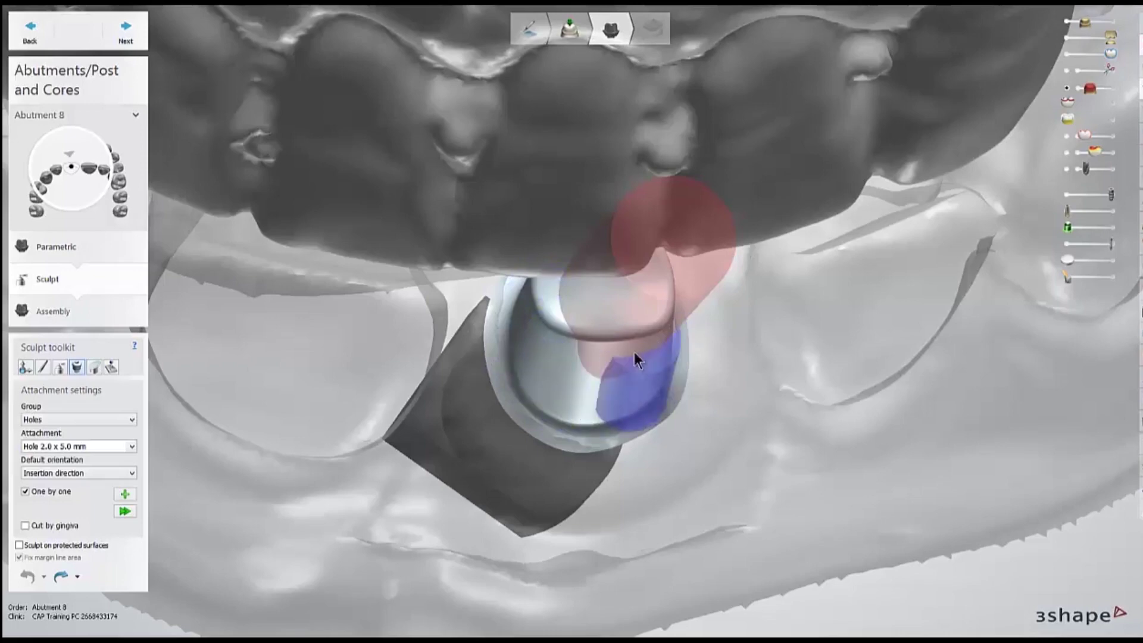
right_click_drag(472, 378, 460, 348)
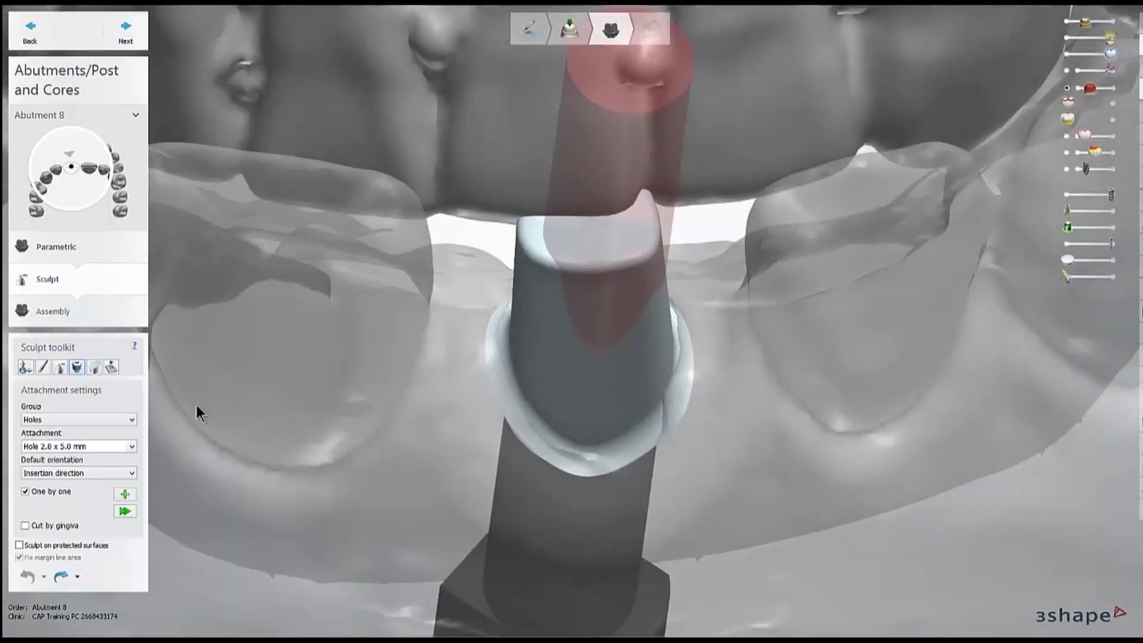
left_click(44, 417)
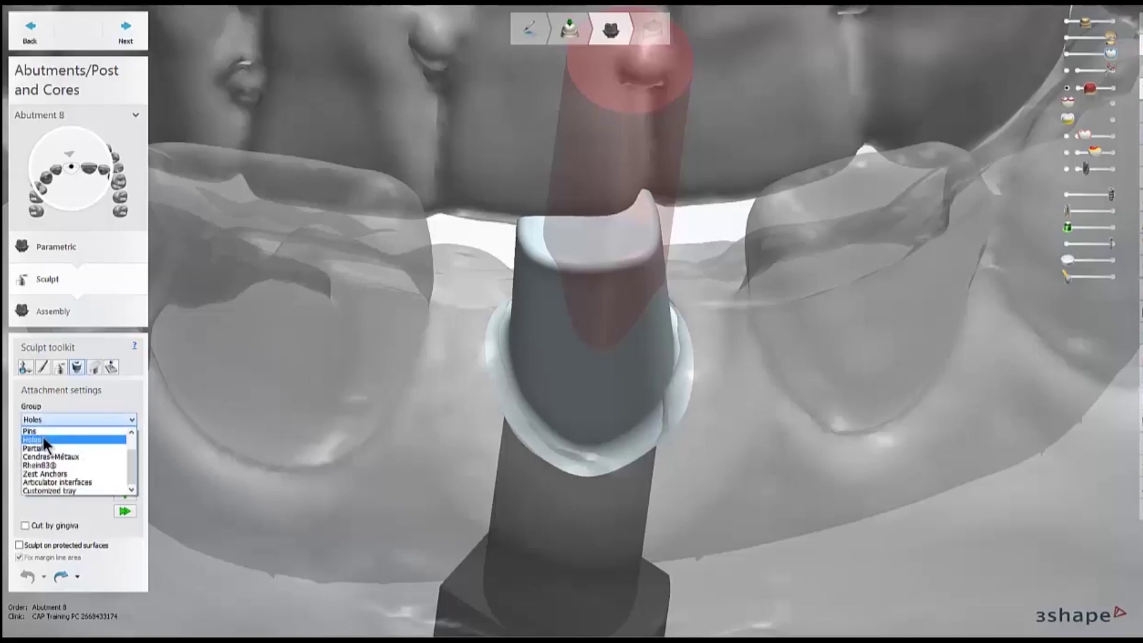
left_click(43, 438)
left_click(64, 445)
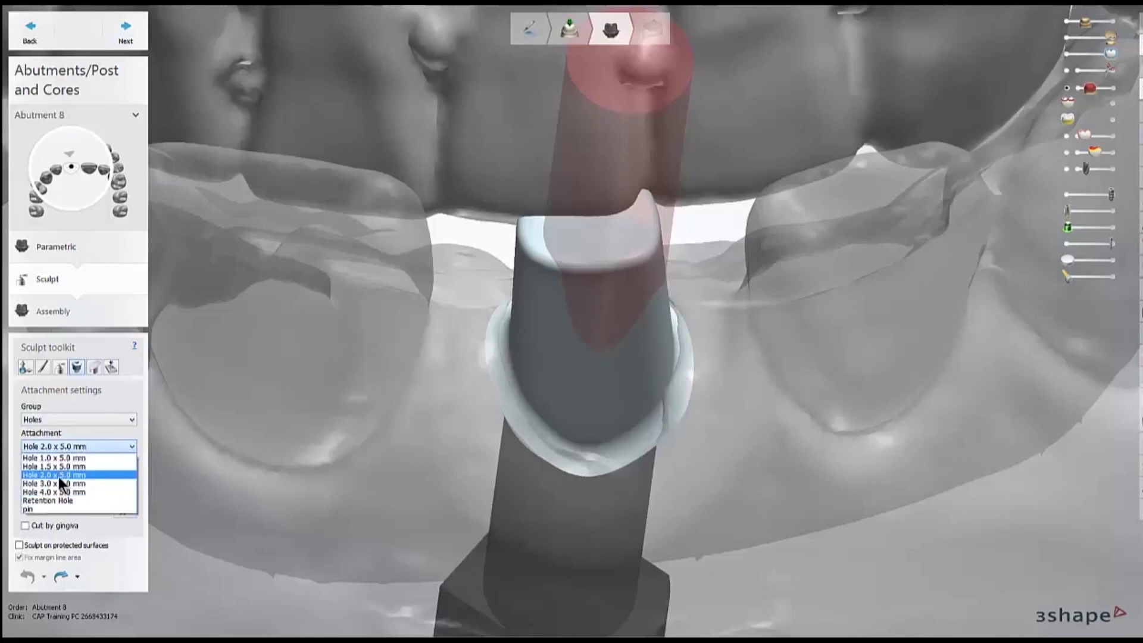
left_click(58, 477)
left_click(61, 472)
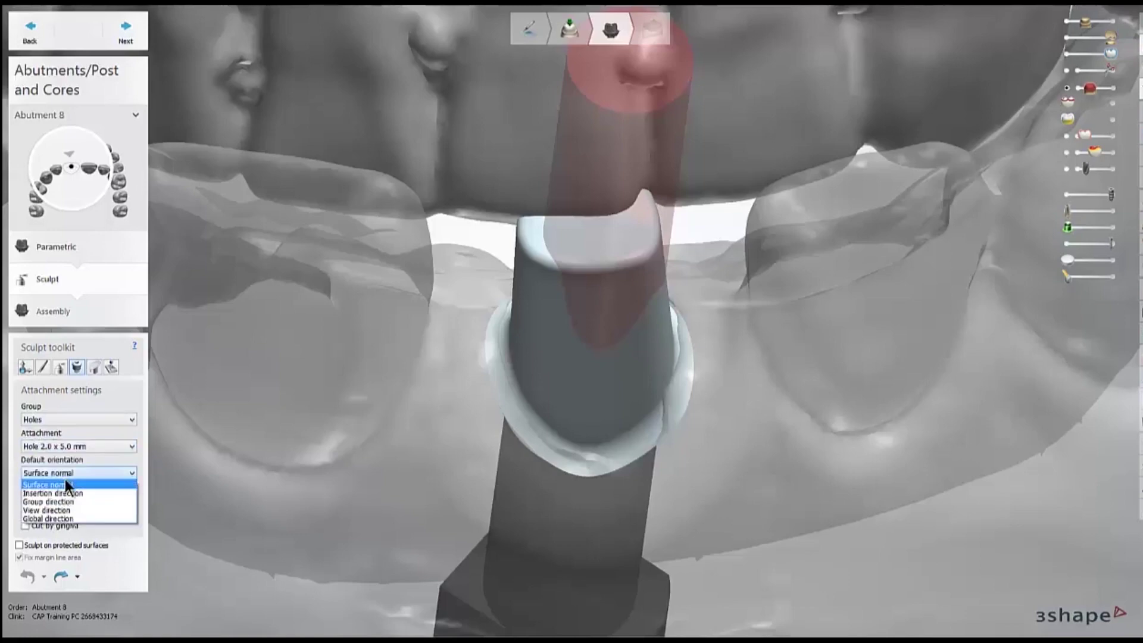
left_click(62, 509)
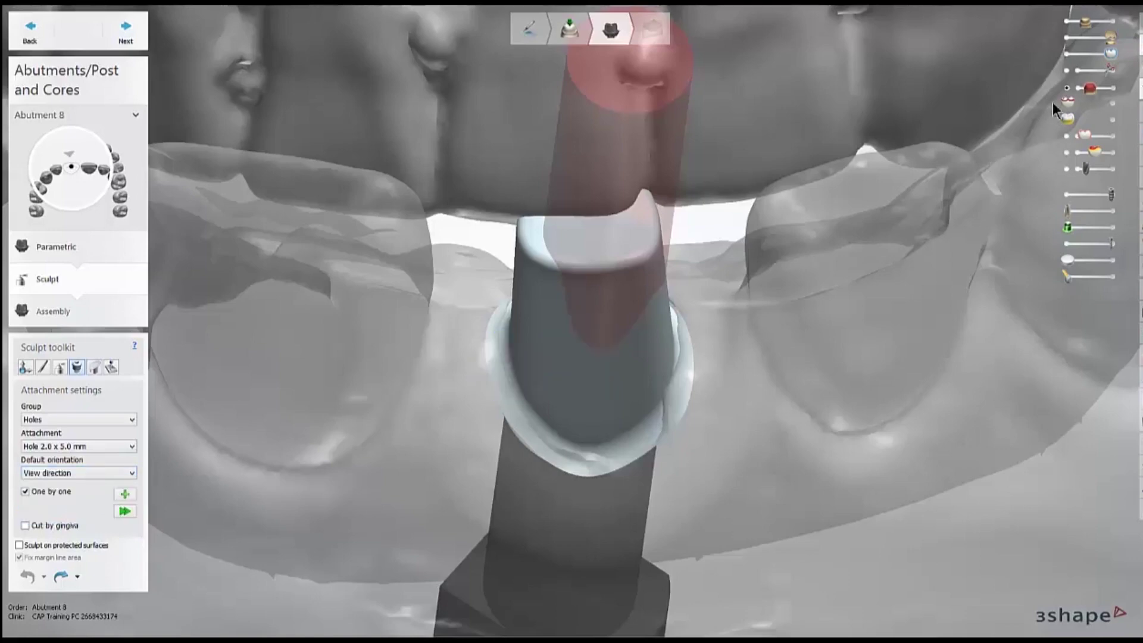
Hide the red channel and the opposing jaw, and show the yellow channel semi-transparently while looking down on the abutment
left_click(1066, 88)
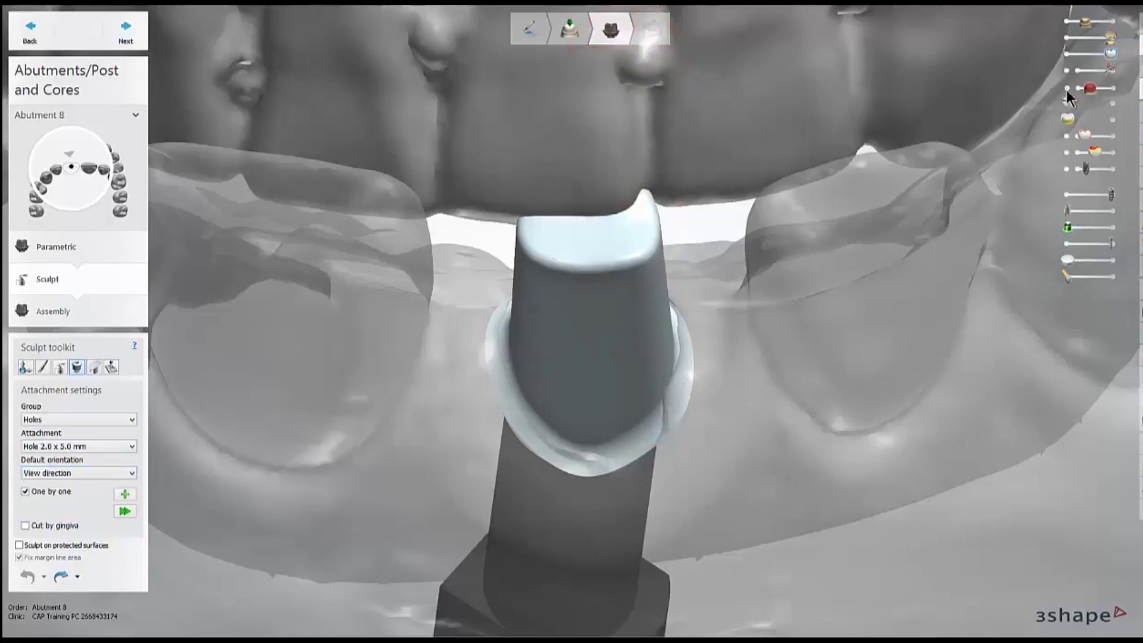
left_click(1066, 36)
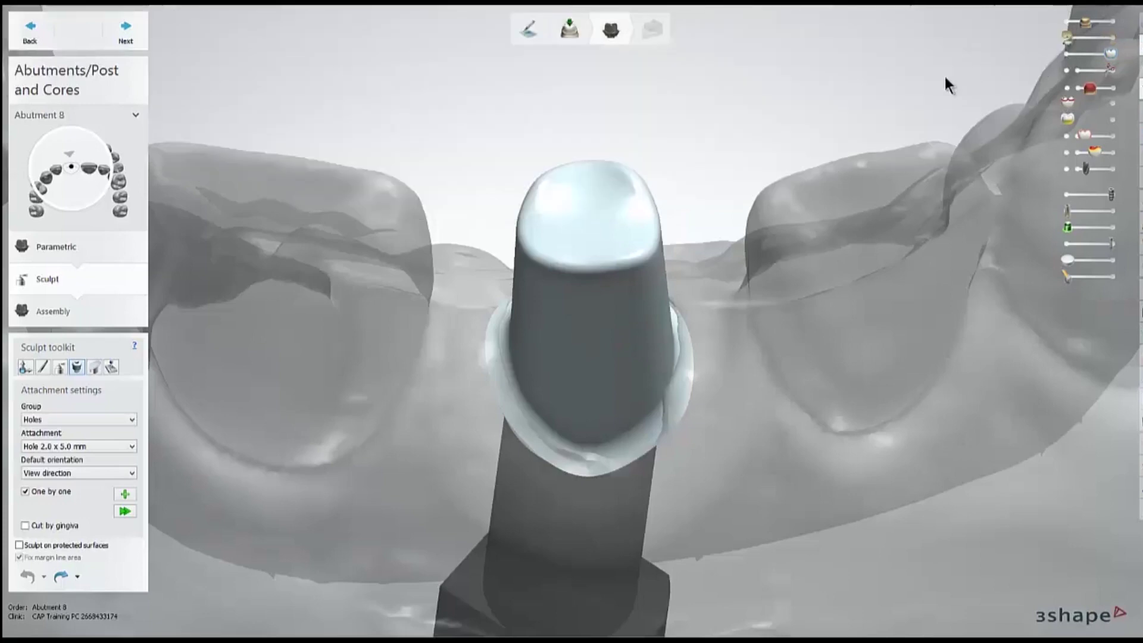
mouse_move(756, 111)
right_mouse_down()
mouse_move(760, 160)
mouse_move(709, 188)
right_mouse_up()
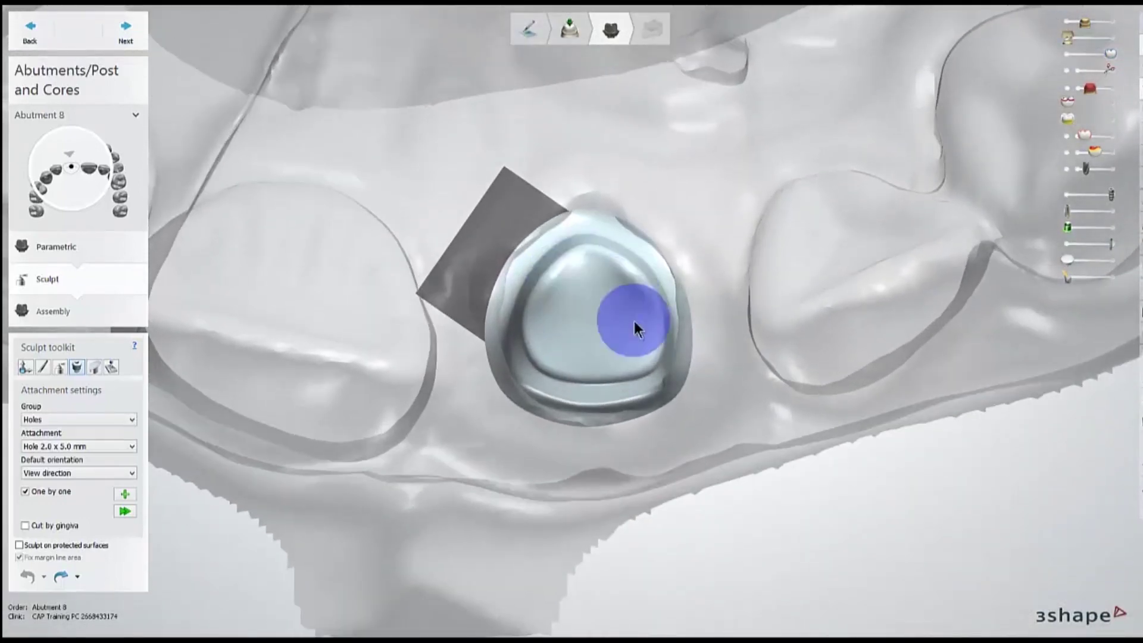
left_click_drag(1066, 276, 1086, 273)
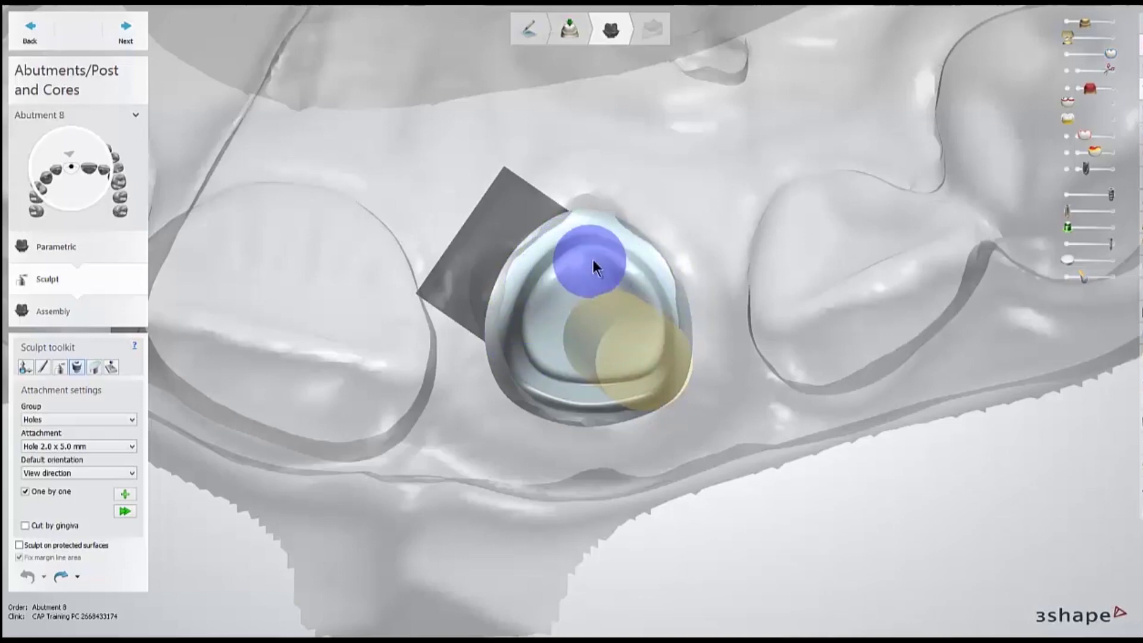
Place the hole attachment on the abutment's side opposite the yellow channel and shift it outward to overlap the wall only partly
left_click(520, 325)
mouse_move(548, 445)
right_mouse_down()
mouse_move(541, 430)
mouse_move(551, 446)
right_mouse_up()
mouse_move(549, 358)
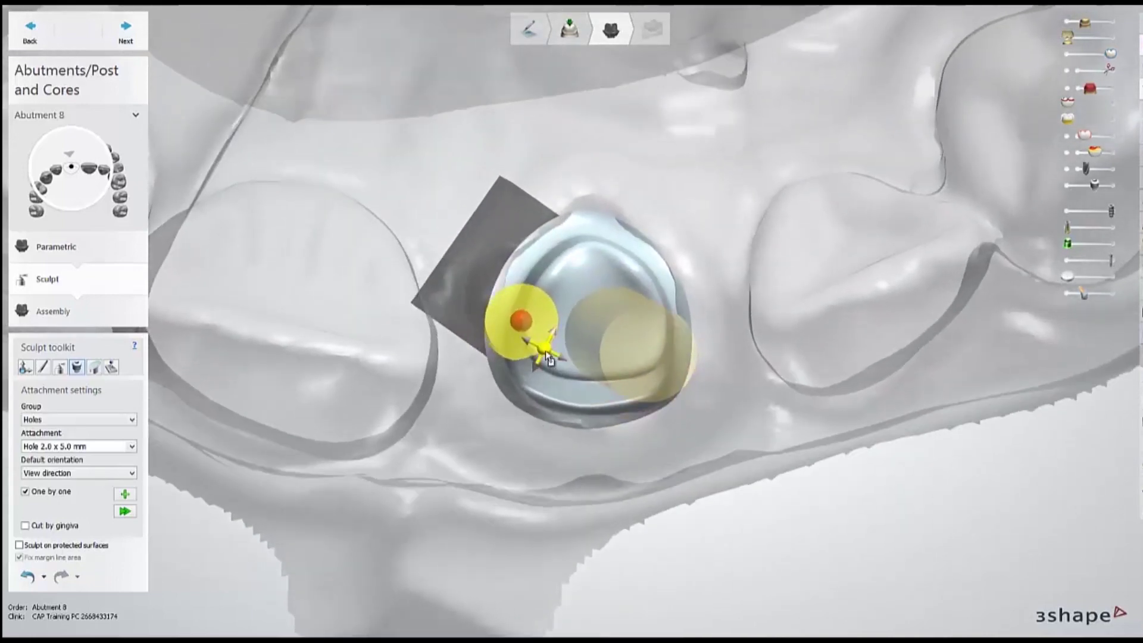
left_click_drag(547, 354, 526, 360)
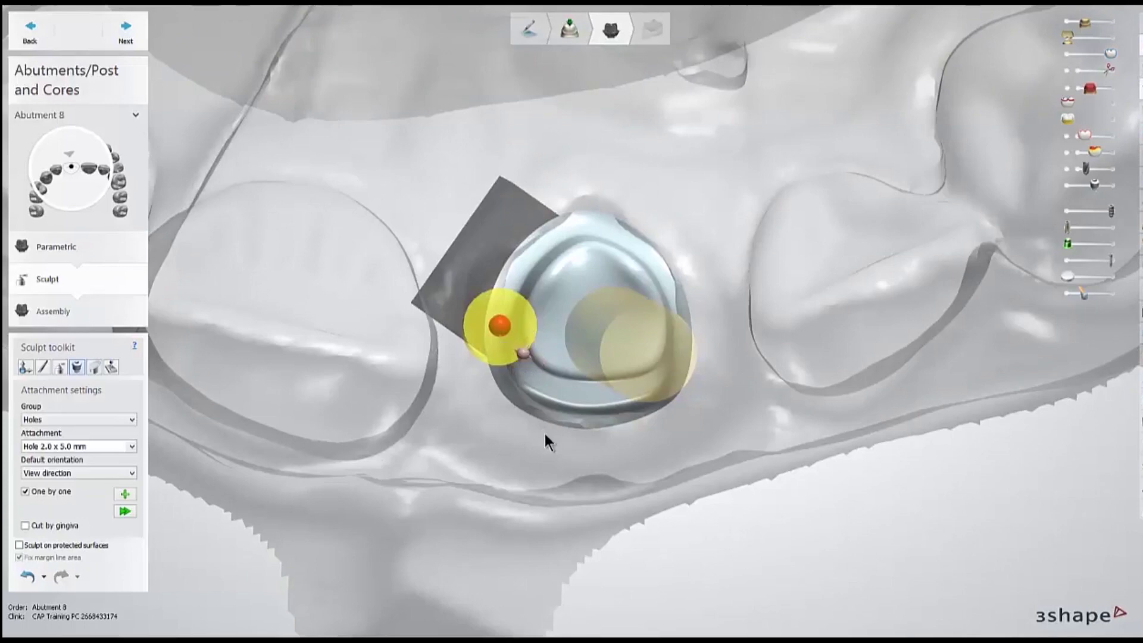
mouse_move(544, 431)
right_mouse_down()
mouse_move(548, 331)
mouse_move(605, 284)
right_mouse_up()
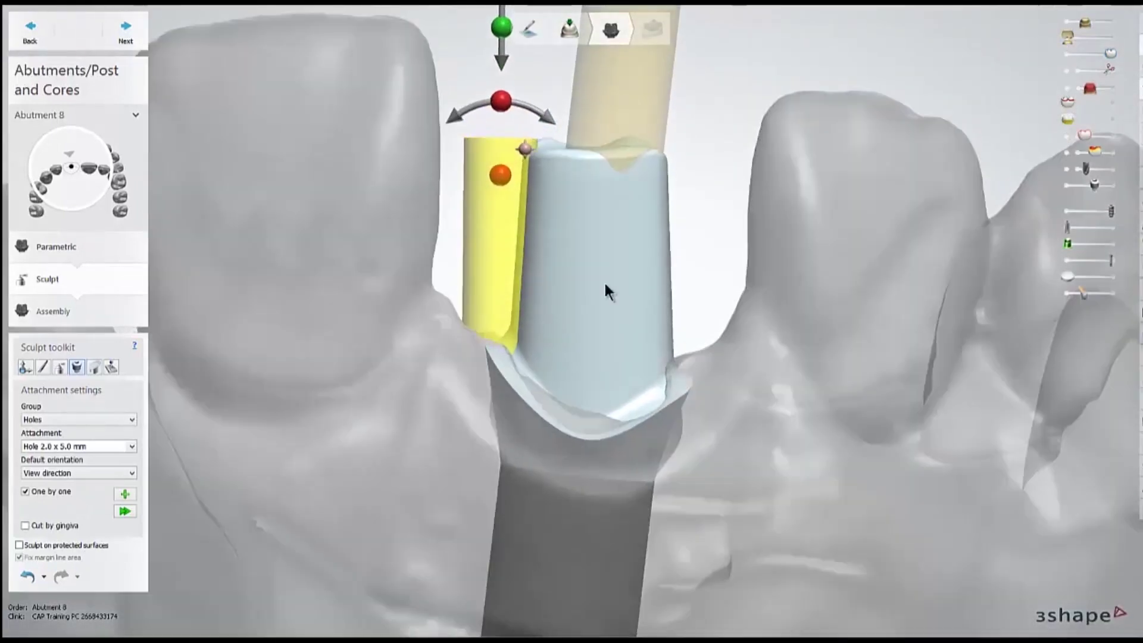
Hide the remaining jaw model, tilt the hole slightly along the abutment wall and raise it toward the shoulder's upper surface
left_click(1072, 26)
middle_click_drag(869, 199, 882, 288)
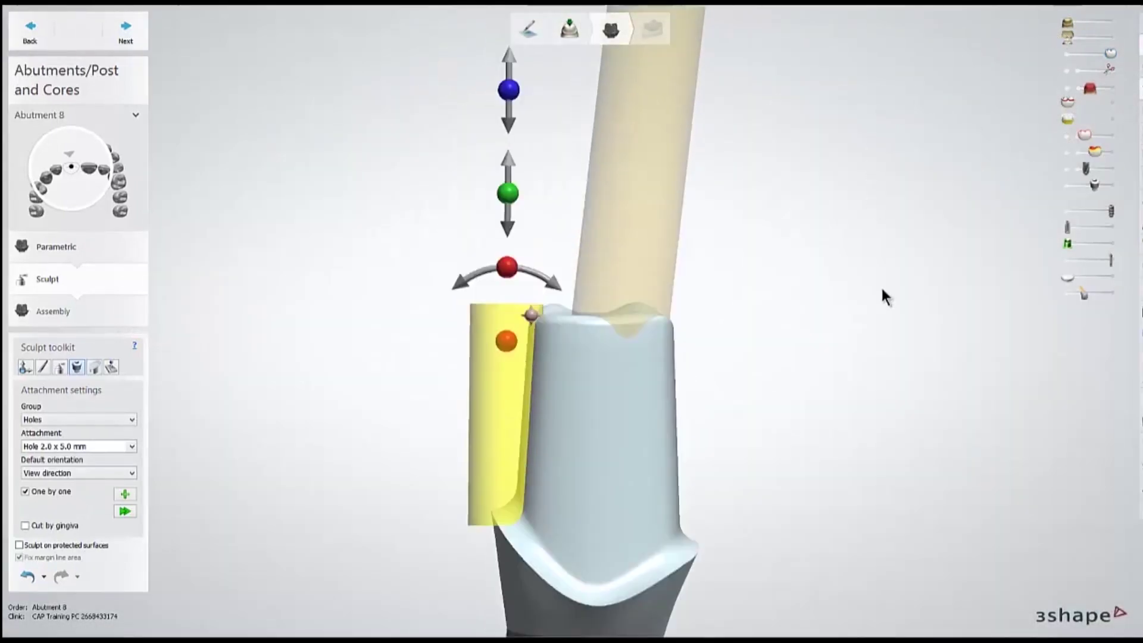
scroll(881, 286, "down", 1)
left_click_drag(564, 274, 568, 275)
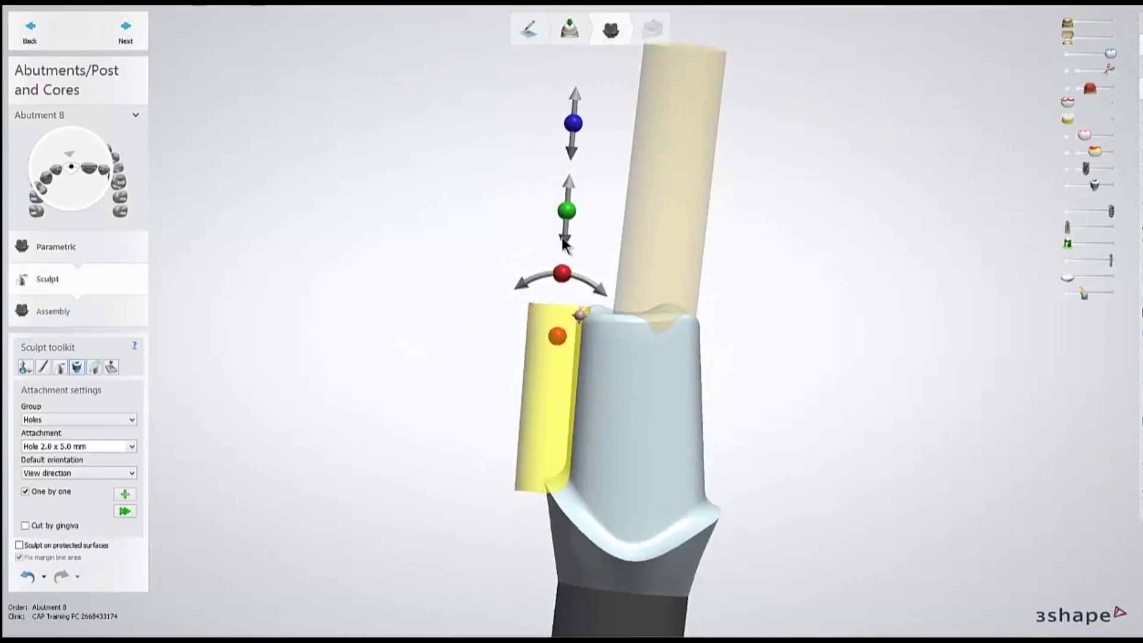
left_click_drag(574, 128, 574, 108)
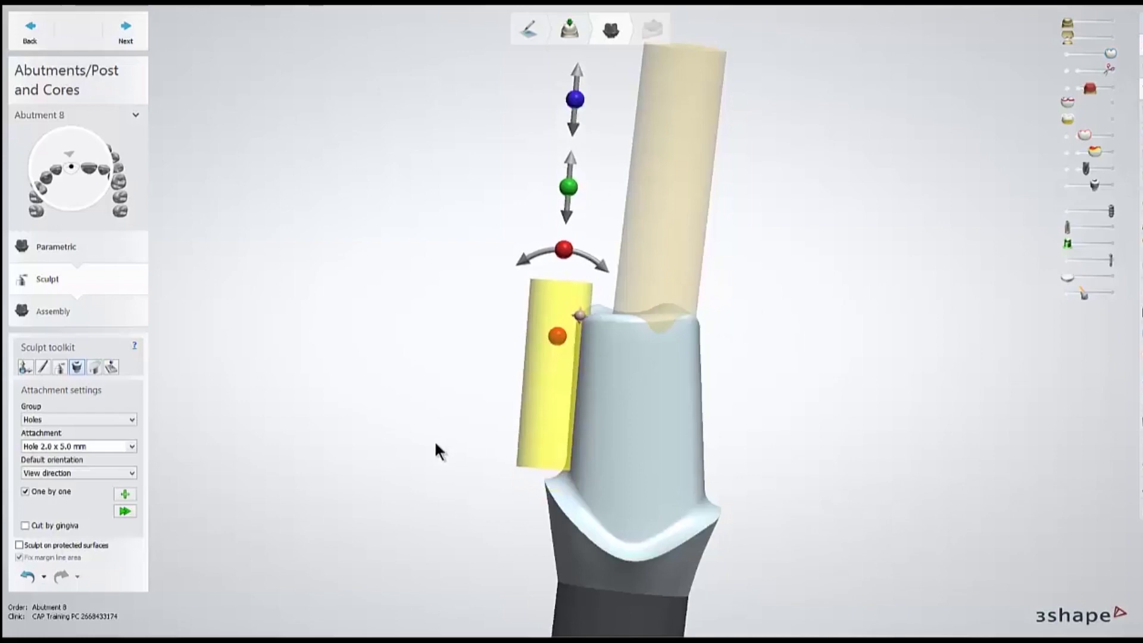
Apply the hole attachment to cut a groove in the abutment's side and inspect the cut from above
left_click(124, 511)
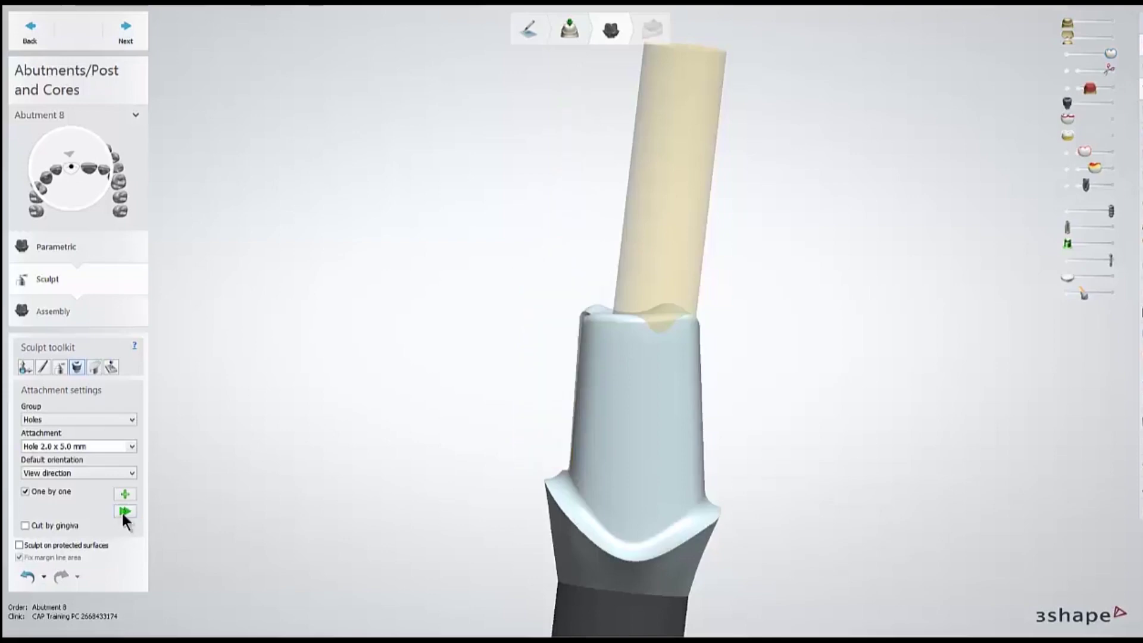
right_click_drag(301, 546, 228, 550)
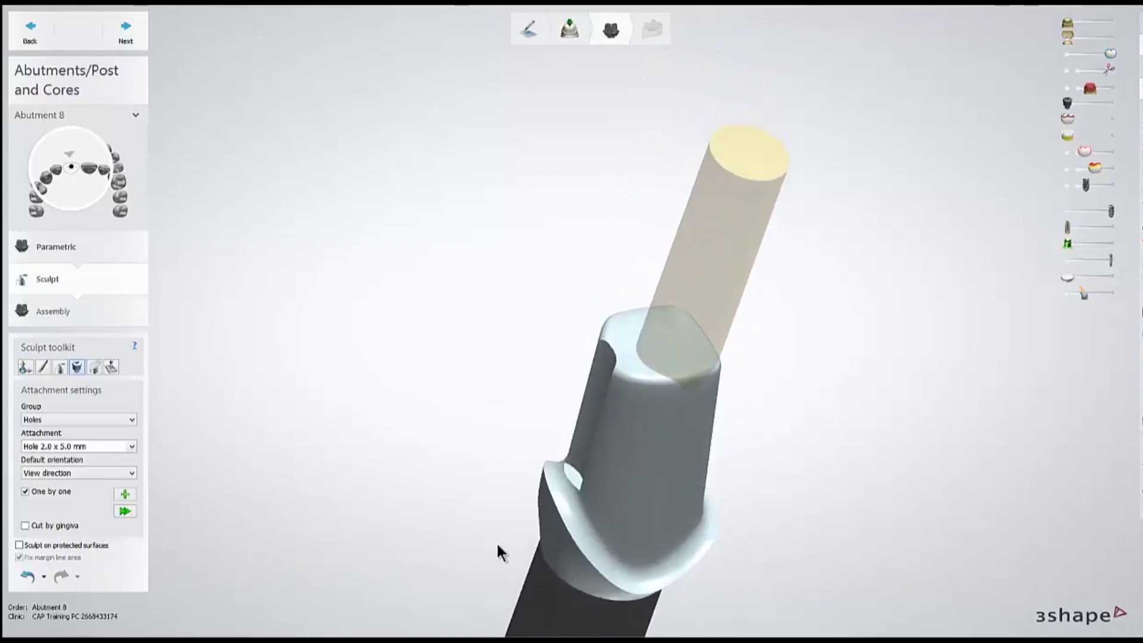
mouse_move(497, 544)
right_mouse_down()
mouse_move(506, 564)
mouse_move(513, 557)
right_mouse_up()
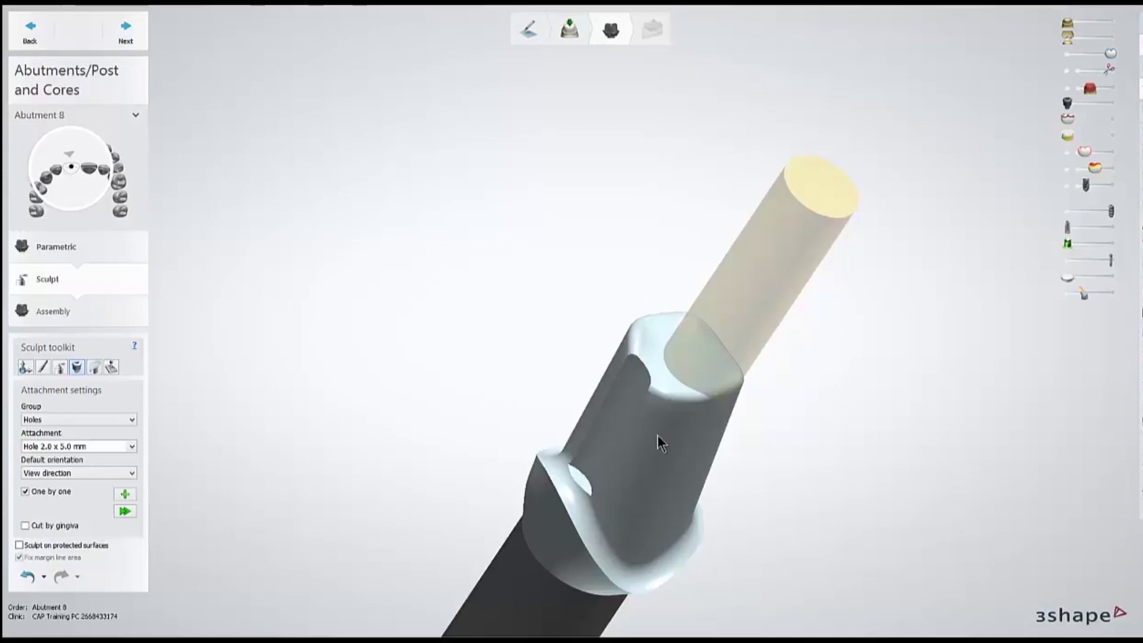
Undo the groove cut in the abutment's side and delete the hole attachment
right_click_drag(646, 447, 587, 484)
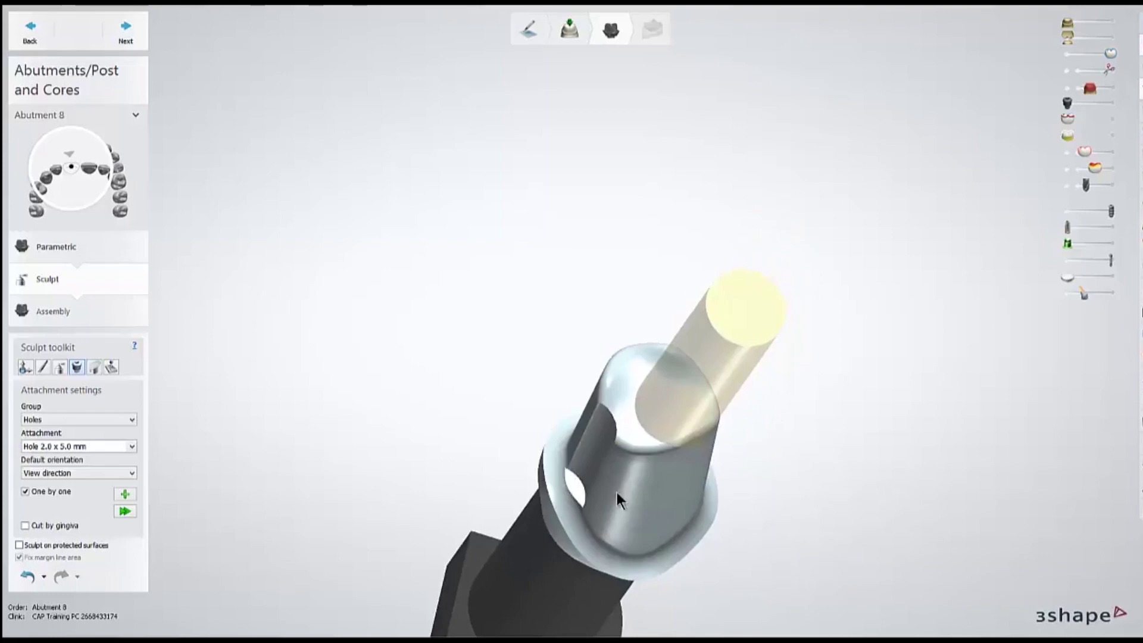
mouse_move(616, 497)
right_mouse_down()
mouse_move(620, 506)
mouse_move(612, 491)
right_mouse_up()
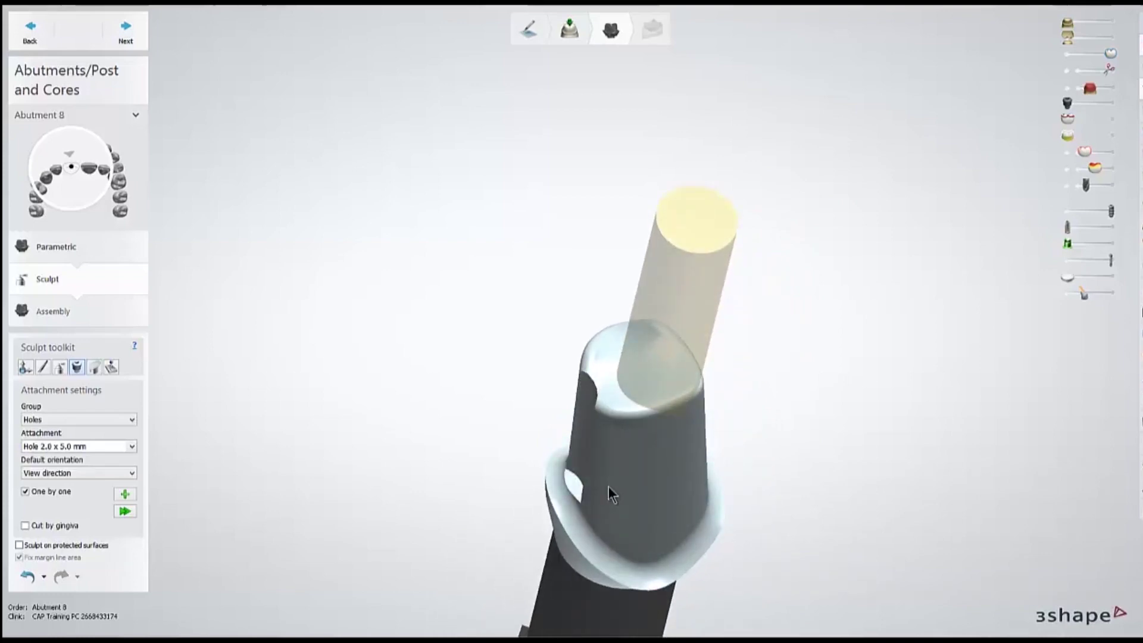
right_click_drag(602, 491, 608, 466)
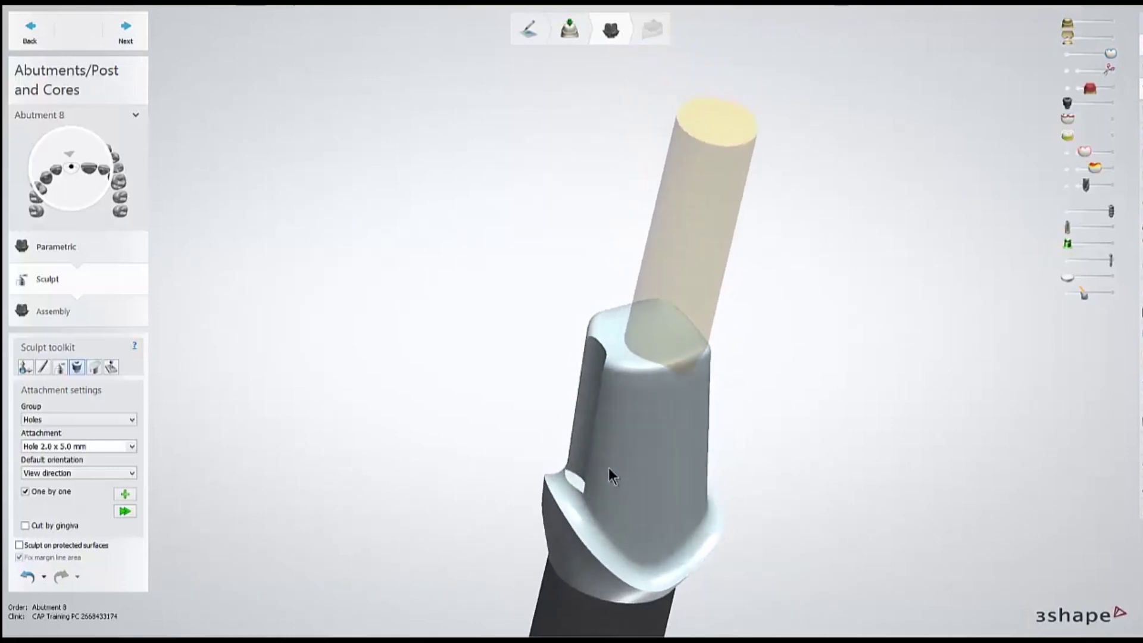
left_click(26, 576)
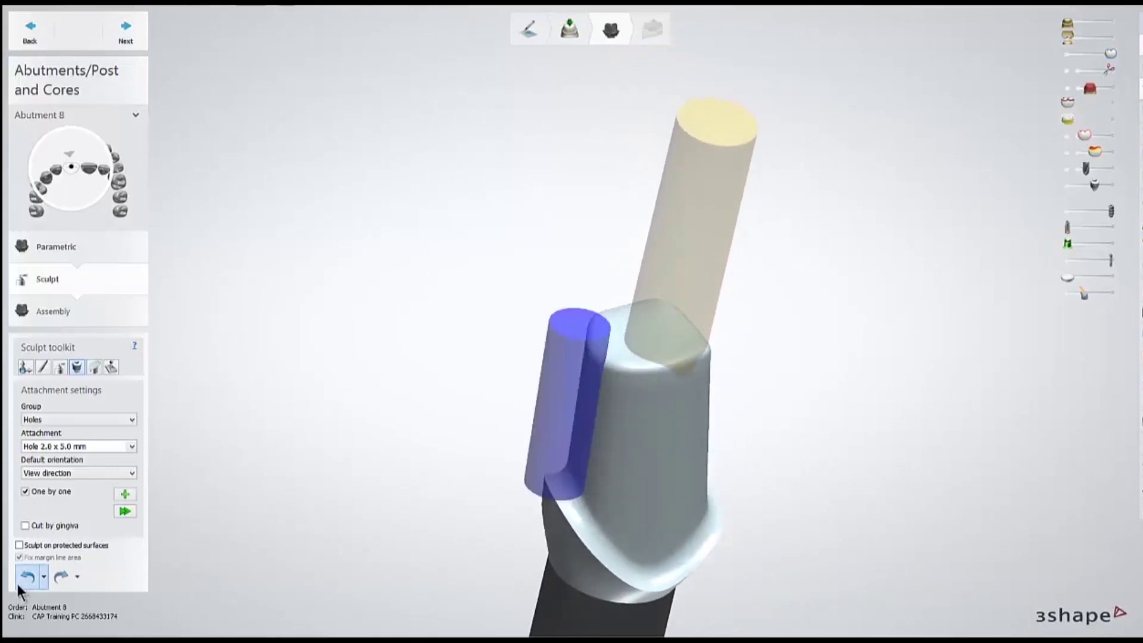
right_click(554, 404)
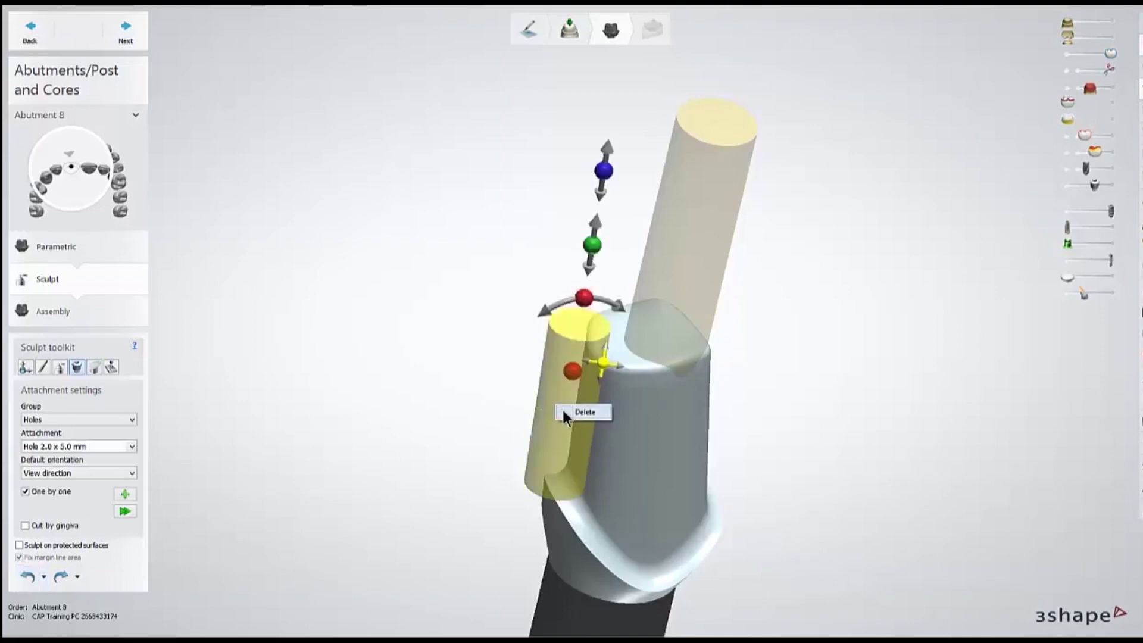
left_click(564, 410)
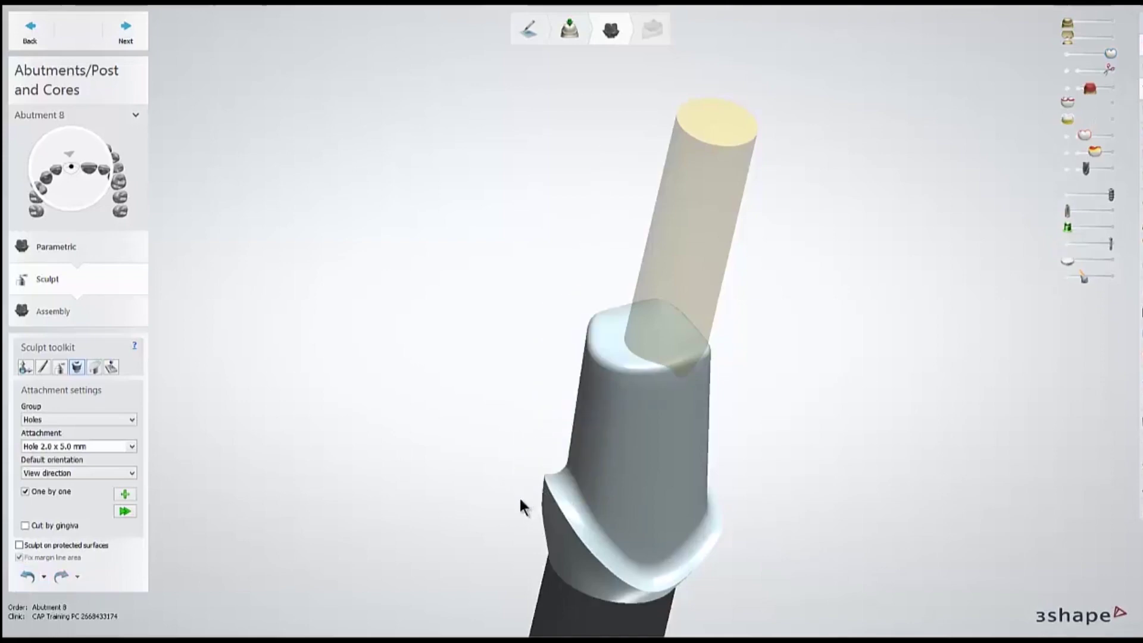
Show the jaw model semi-transparently and the antagonist fully opaque, with the abutment seen from the side
right_click_drag(502, 520, 619, 440)
left_click_drag(1071, 20, 1088, 21)
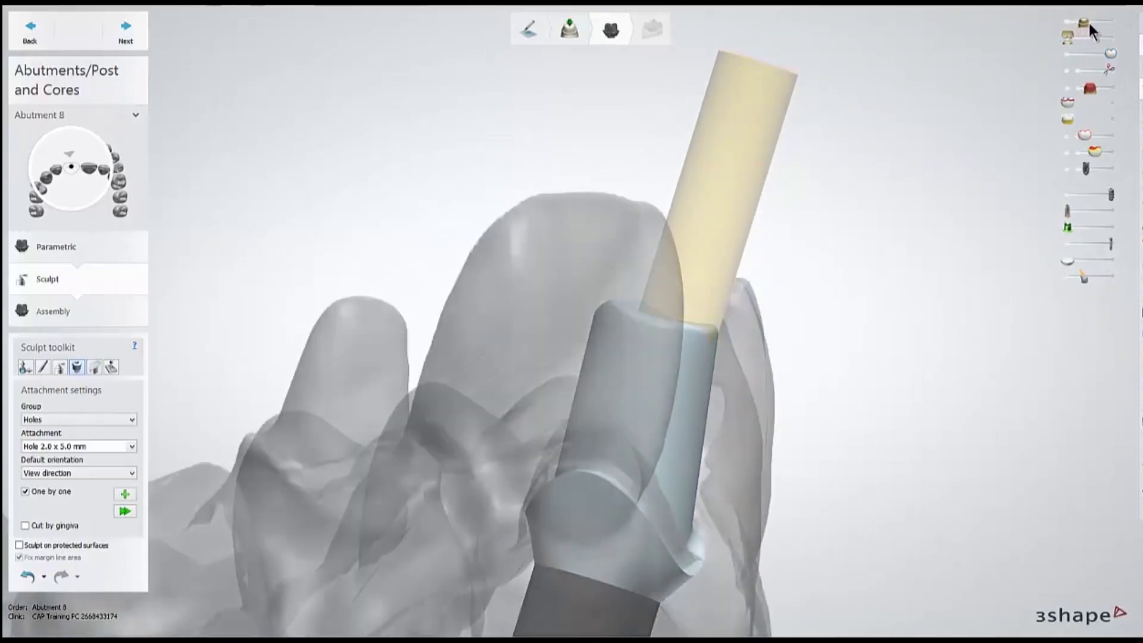
right_click_drag(797, 360, 722, 316)
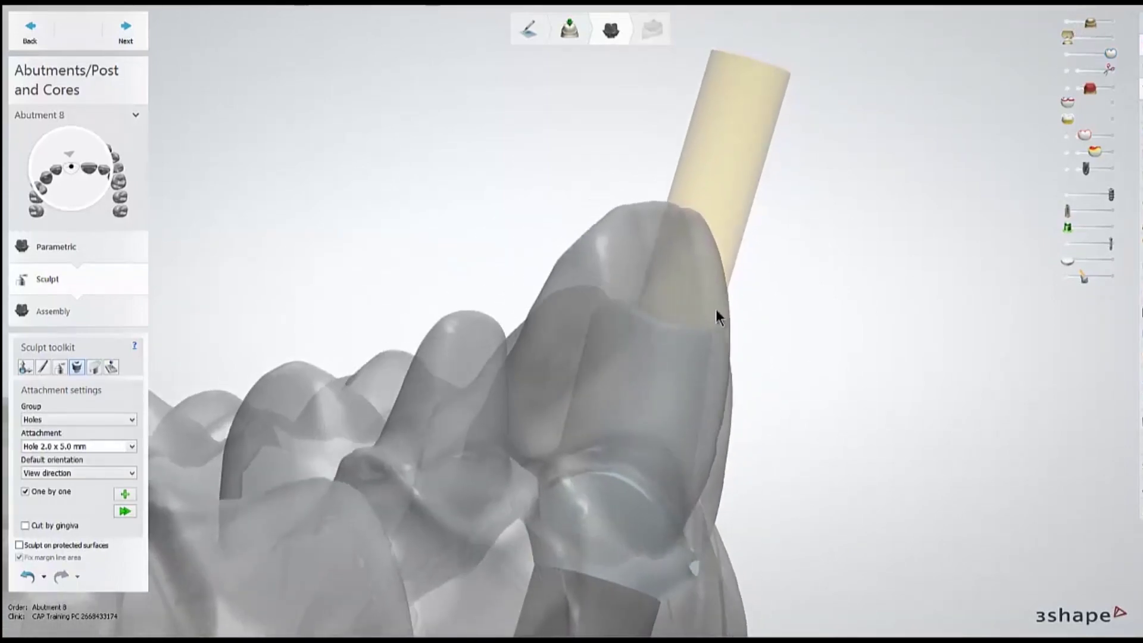
left_click(1081, 24)
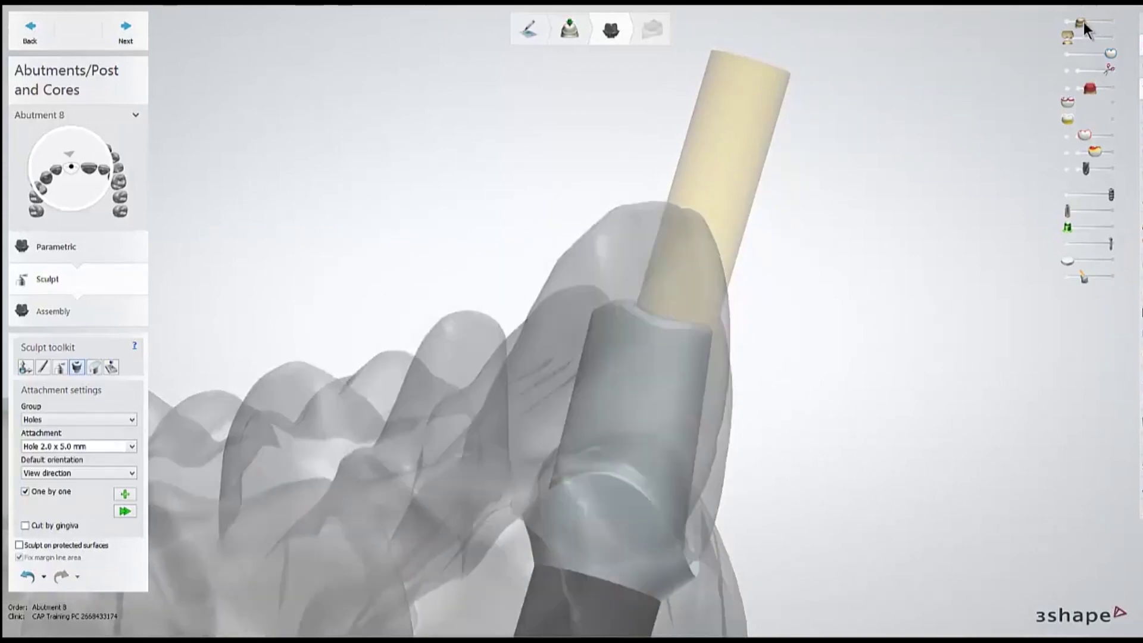
right_click_drag(917, 223, 904, 242)
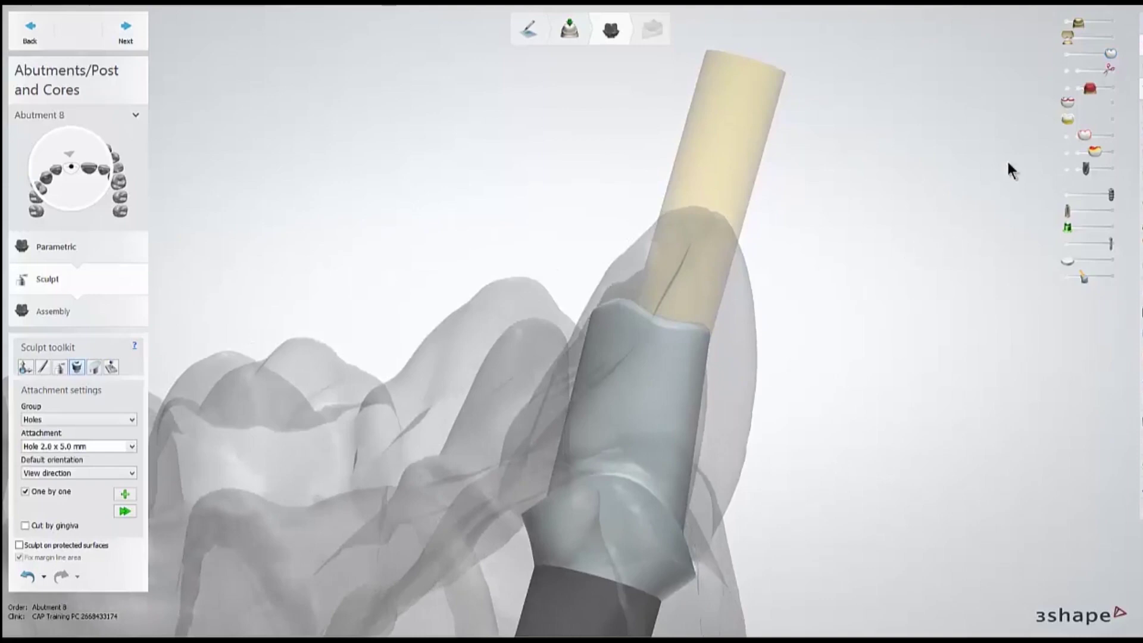
left_click_drag(1066, 38, 1112, 37)
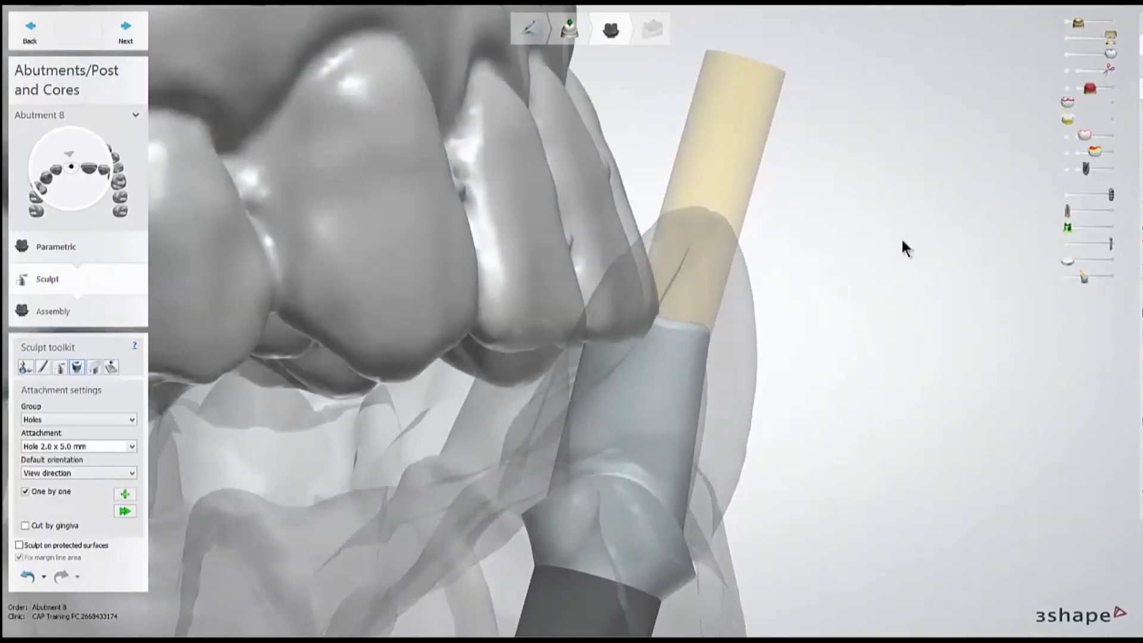
scroll(641, 367, "up", 3)
scroll(705, 324, "up", 2)
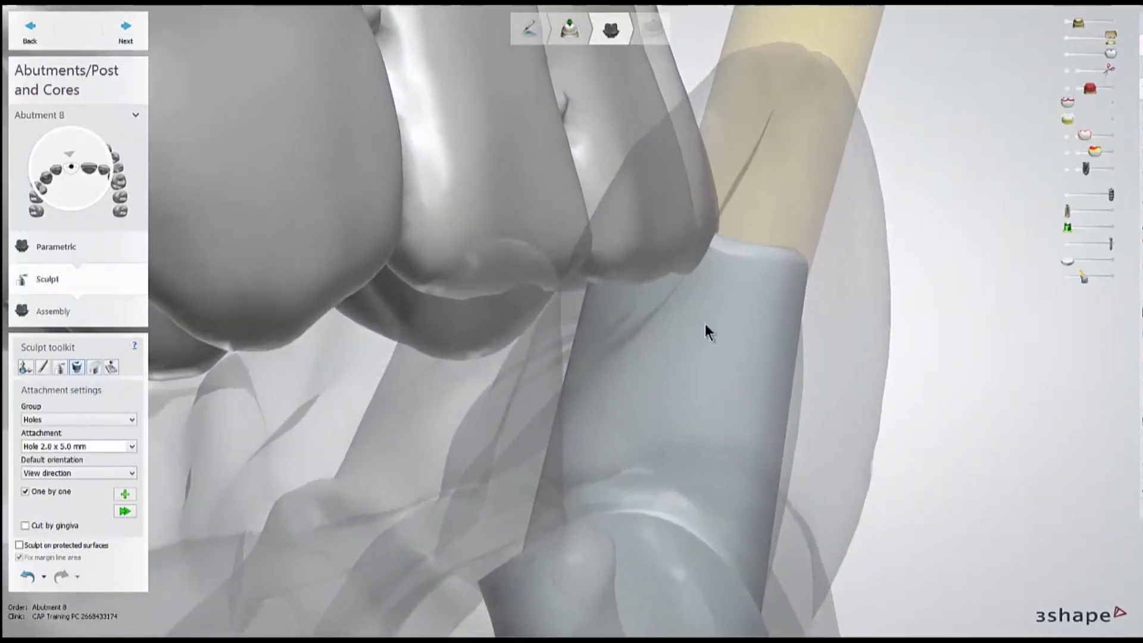
Draw a diagonal plane cut across the abutment from its upper outer tip down to the inner shoulder
left_click(97, 365)
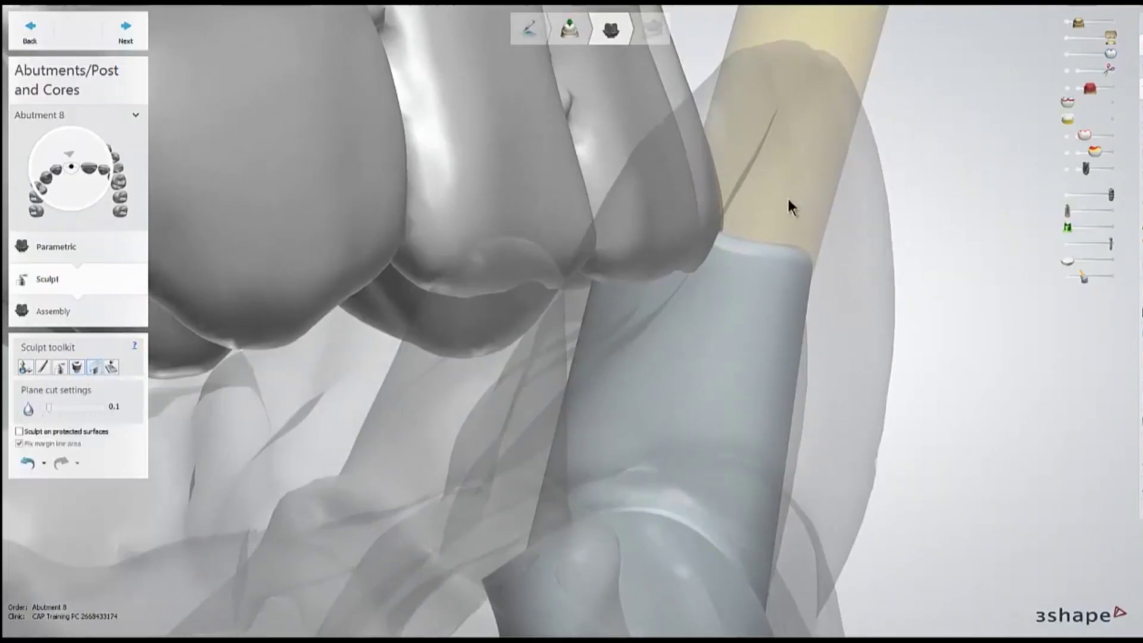
mouse_move(798, 195)
left_mouse_down()
mouse_move(686, 384)
mouse_move(538, 515)
mouse_move(484, 616)
left_mouse_up()
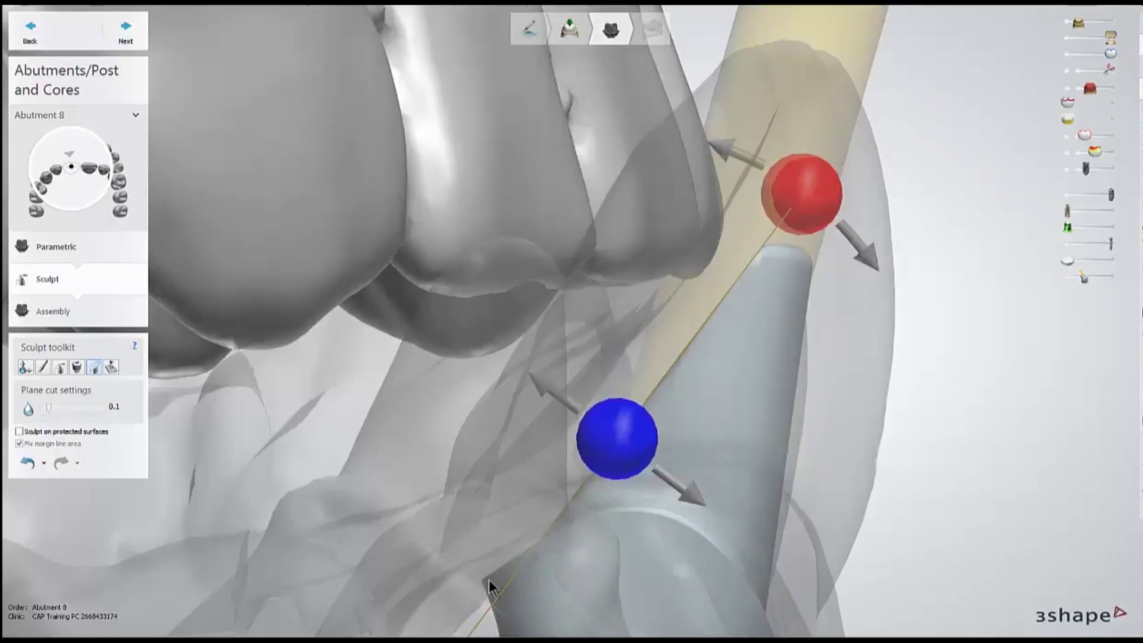
scroll(598, 516, "down", 3)
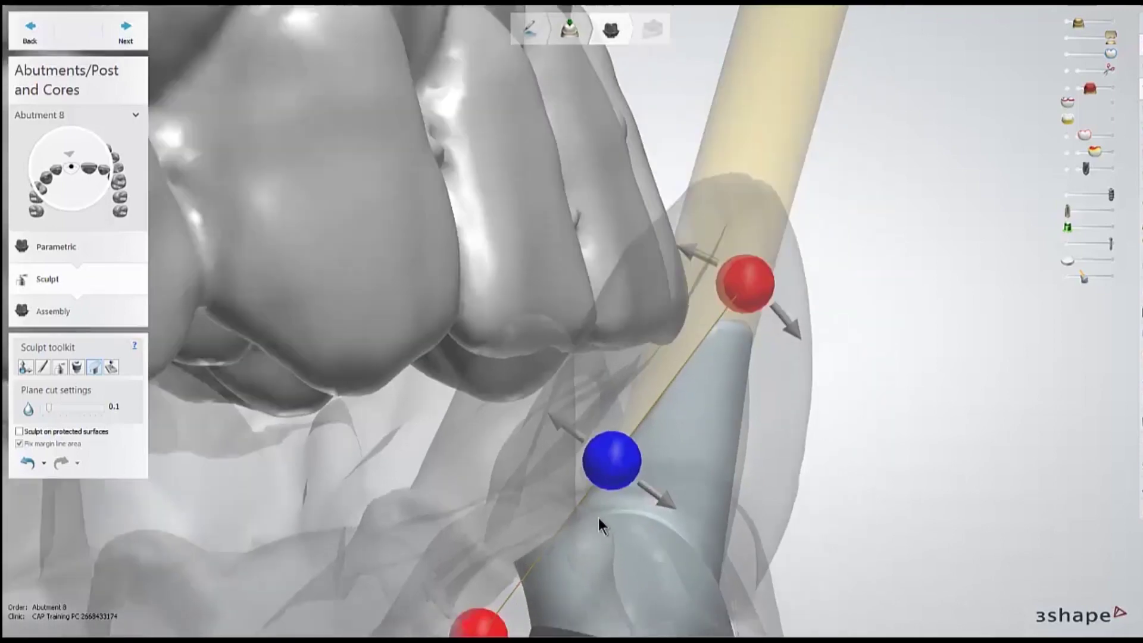
middle_click_drag(611, 529, 619, 448)
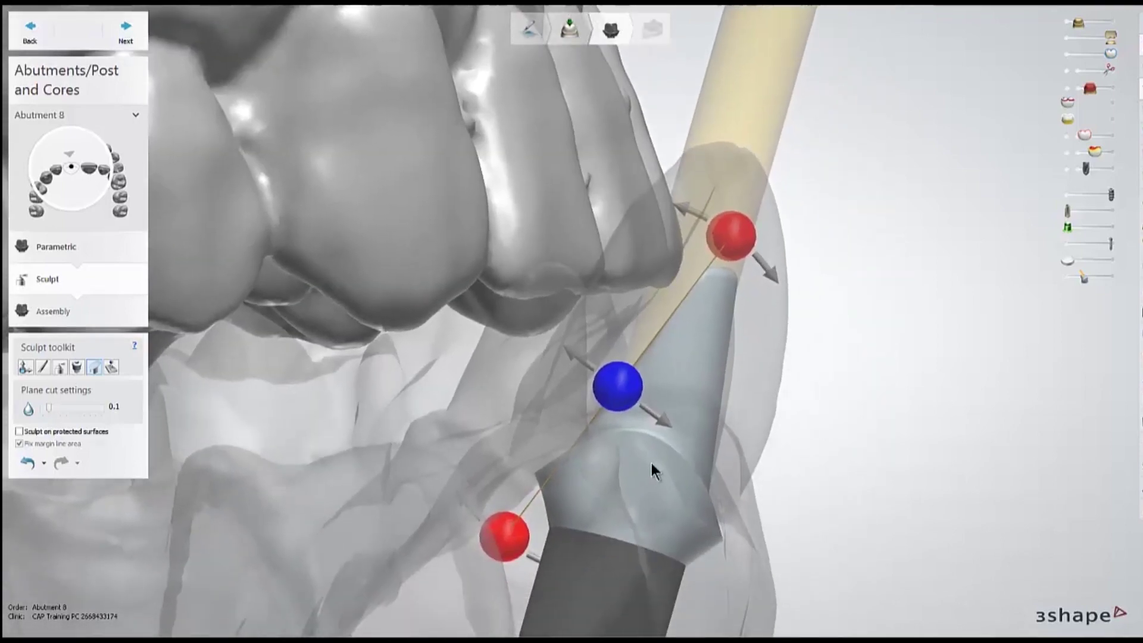
right_click_drag(651, 462, 659, 473)
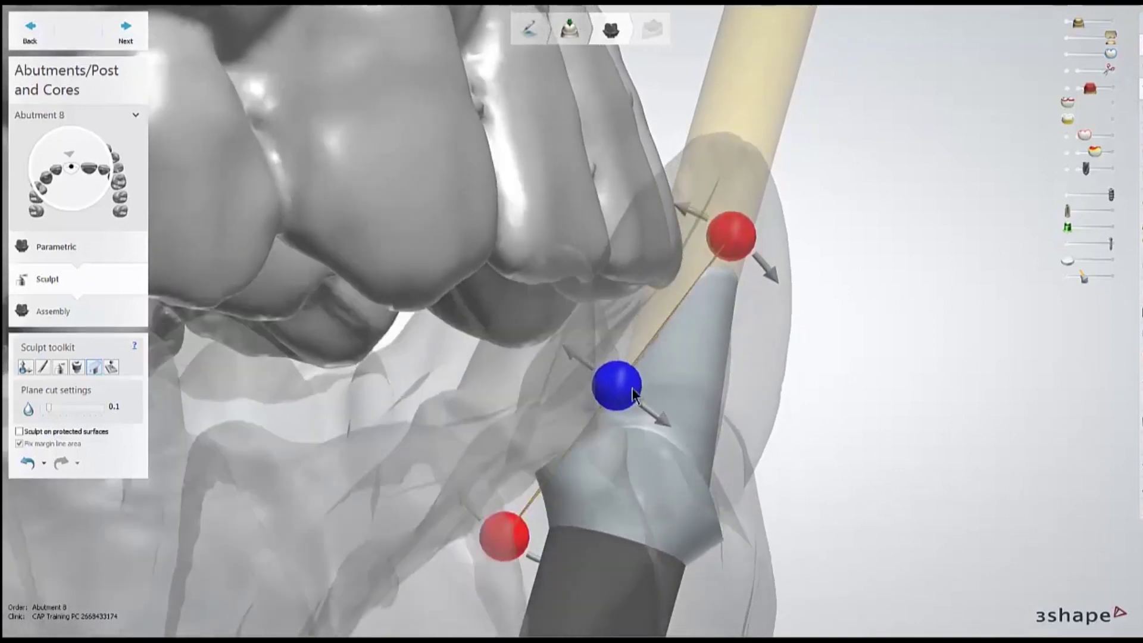
Shift and tilt the cutting plane until the abutment's slanted face clears the antagonist teeth and the shoulder stays intact
left_click_drag(629, 380, 639, 387)
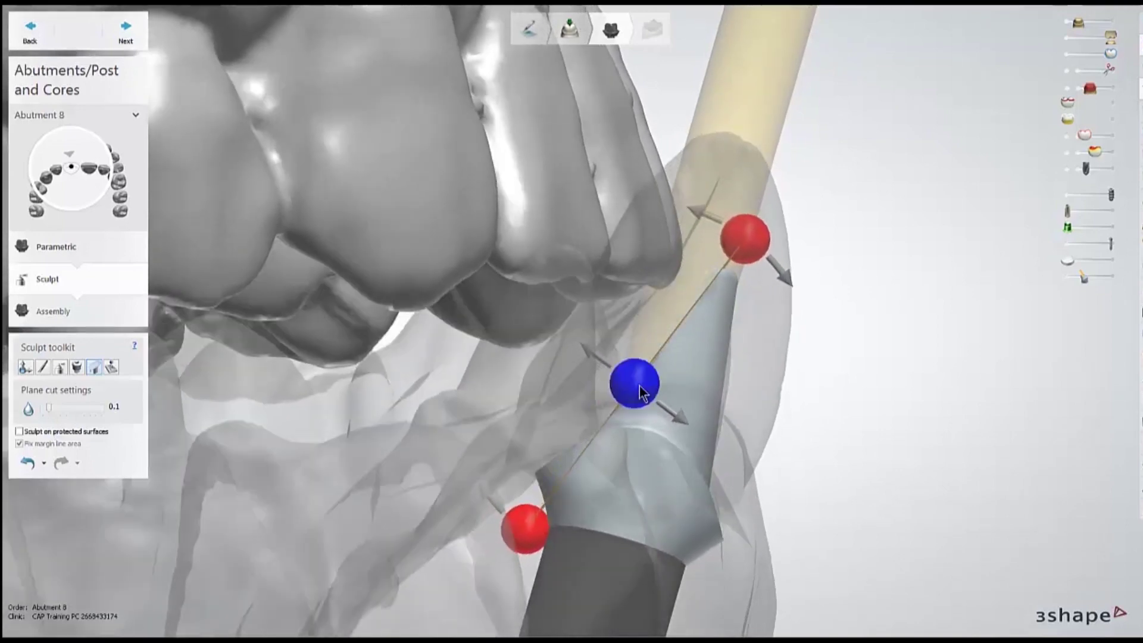
left_click_drag(736, 248, 747, 260)
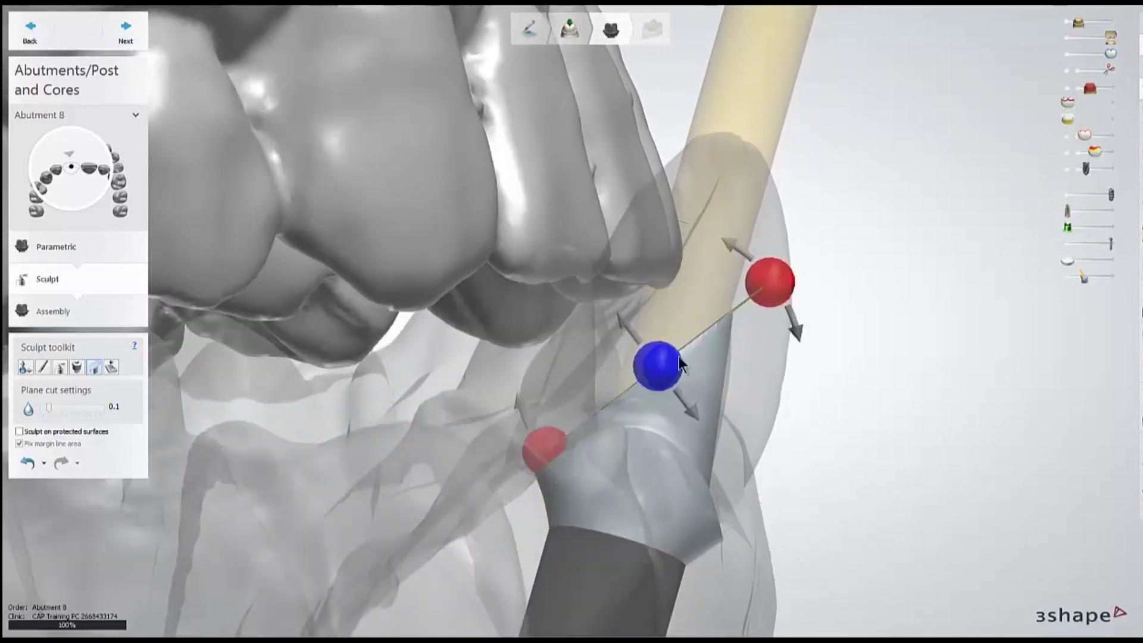
left_click_drag(665, 376, 649, 364)
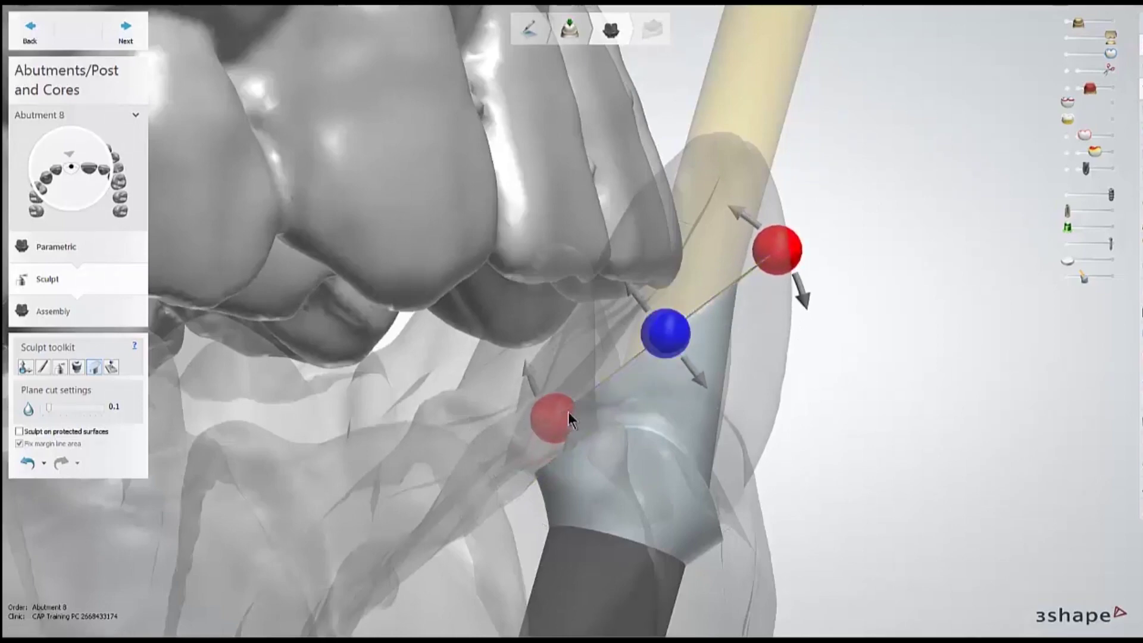
left_click_drag(567, 412, 553, 451)
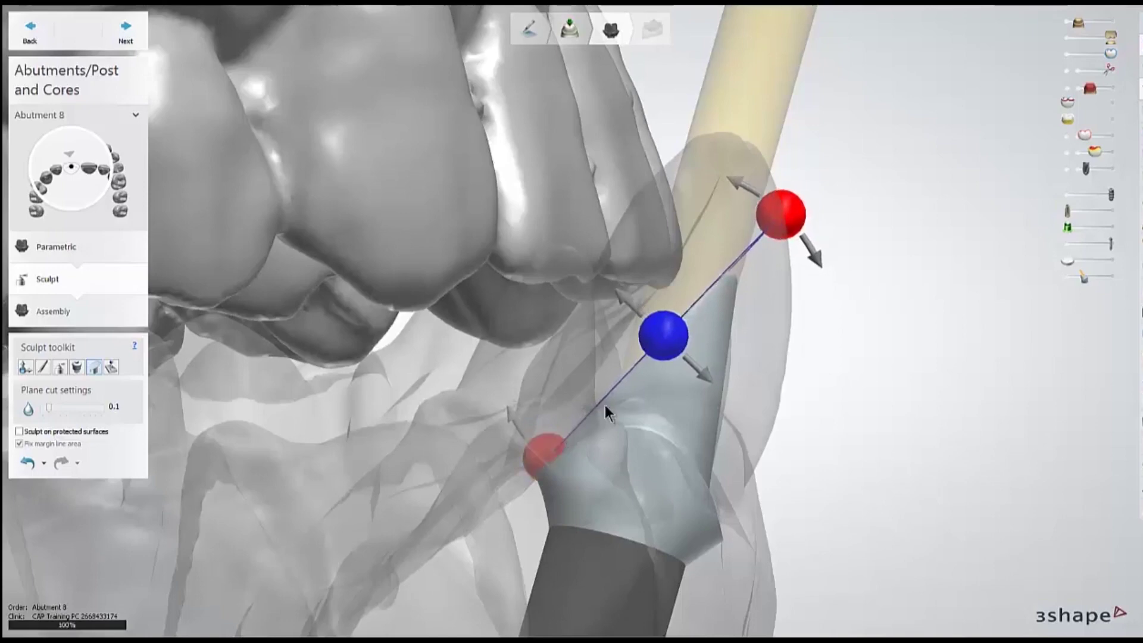
left_click_drag(655, 348, 644, 344)
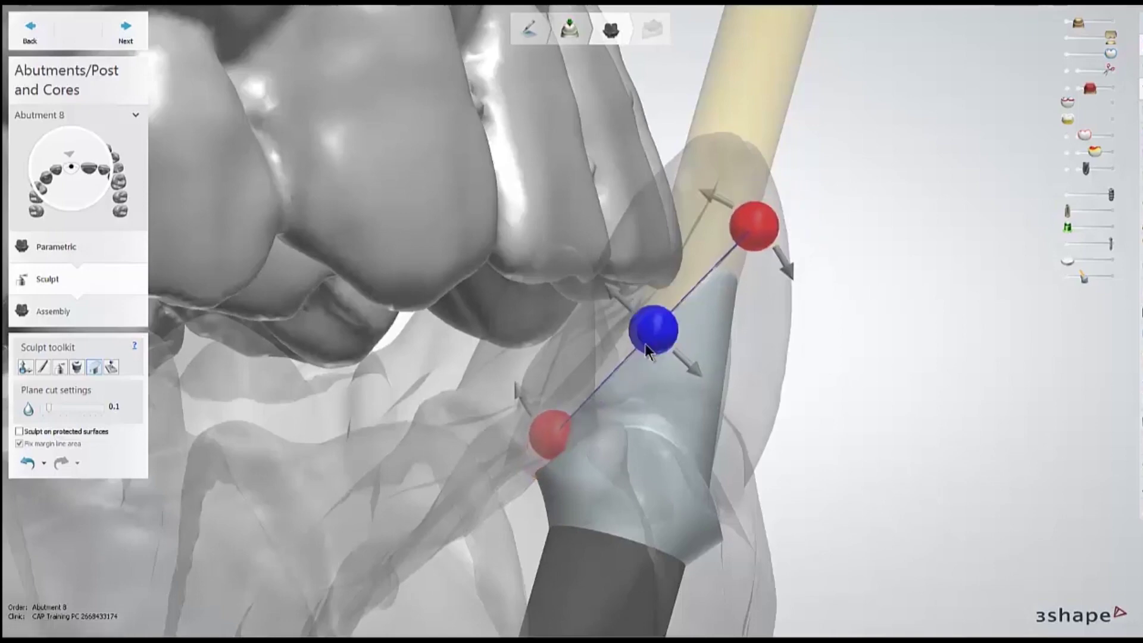
right_click_drag(719, 381, 722, 402)
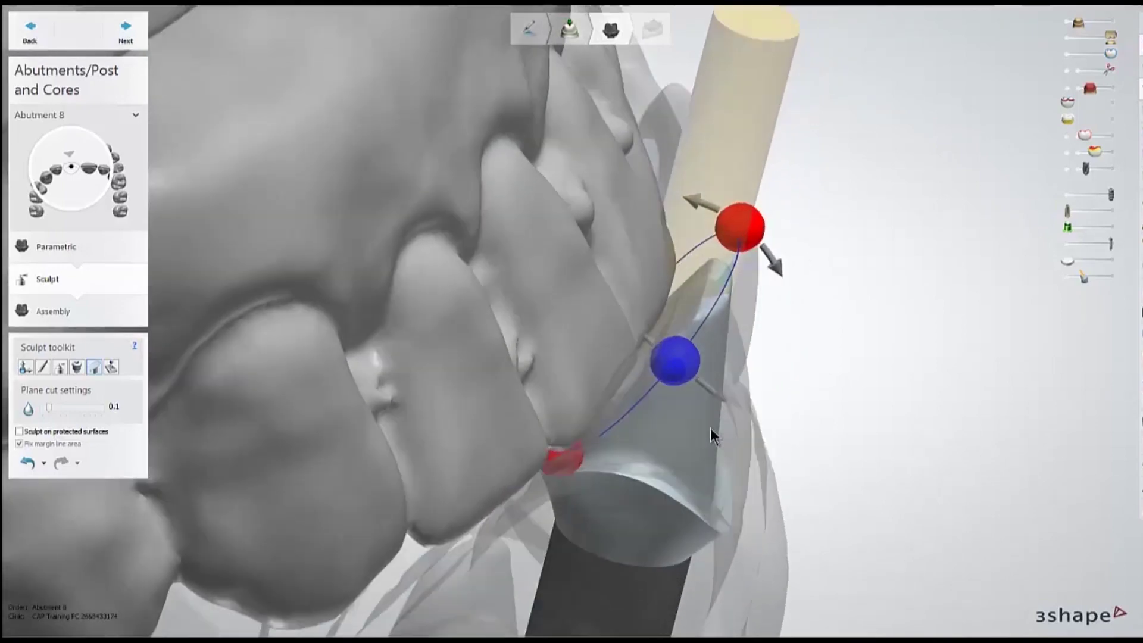
right_click_drag(709, 427, 720, 391)
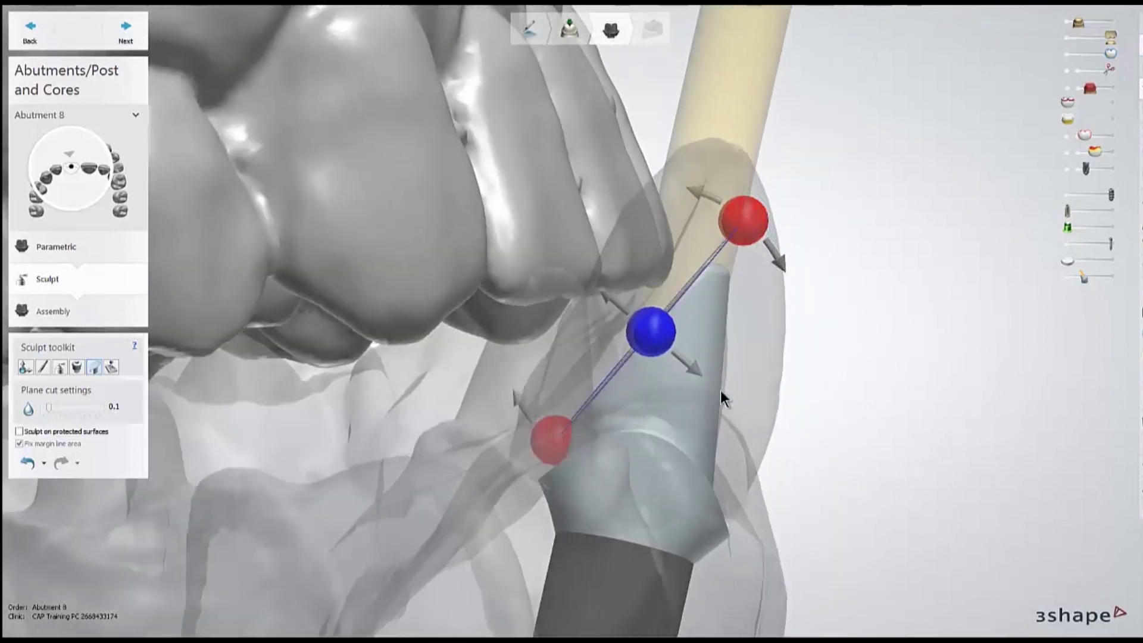
left_click_drag(659, 342, 664, 348)
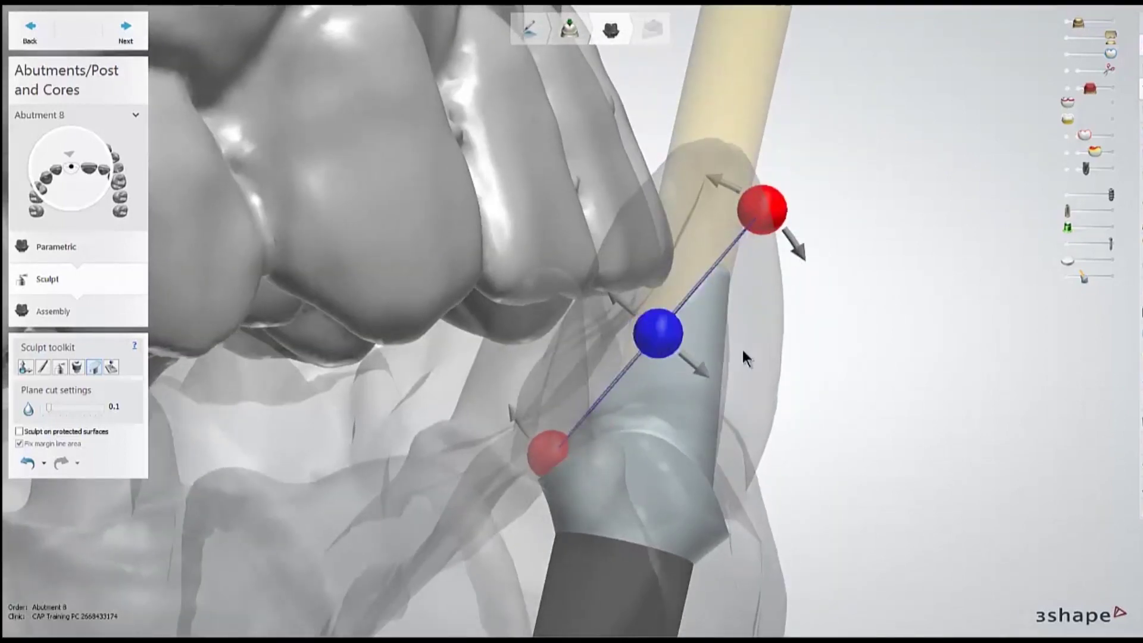
mouse_move(743, 355)
right_mouse_down()
mouse_move(747, 378)
mouse_move(748, 365)
right_mouse_up()
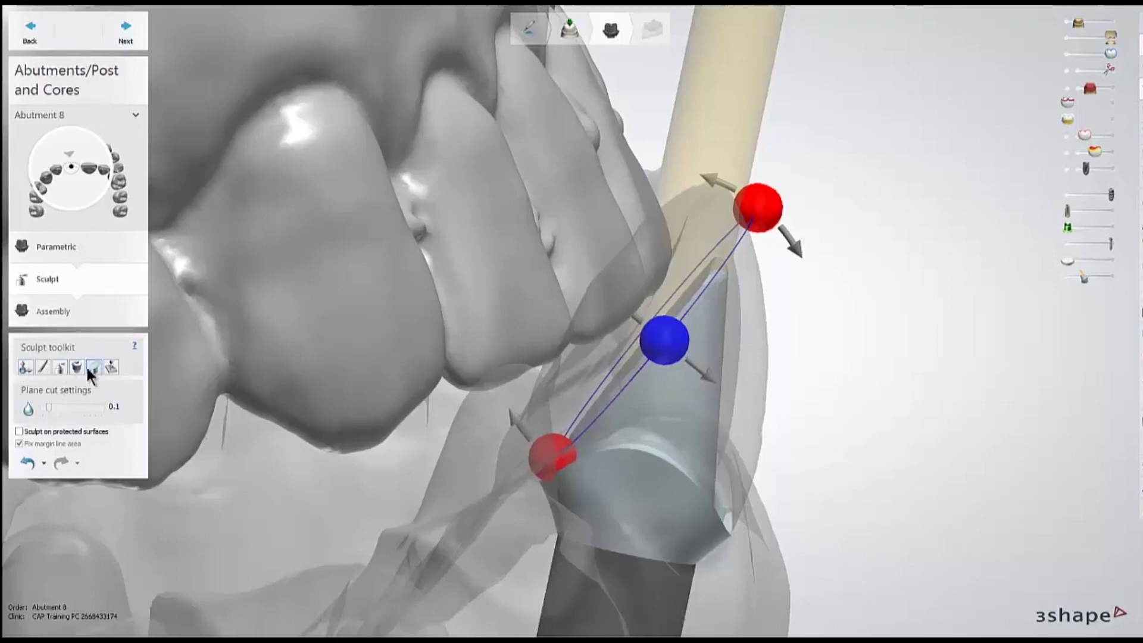
Hide both jaws and morph the abutment, pushing the slanted face into a concave curve and the opposite wall slightly inward
left_click(45, 365)
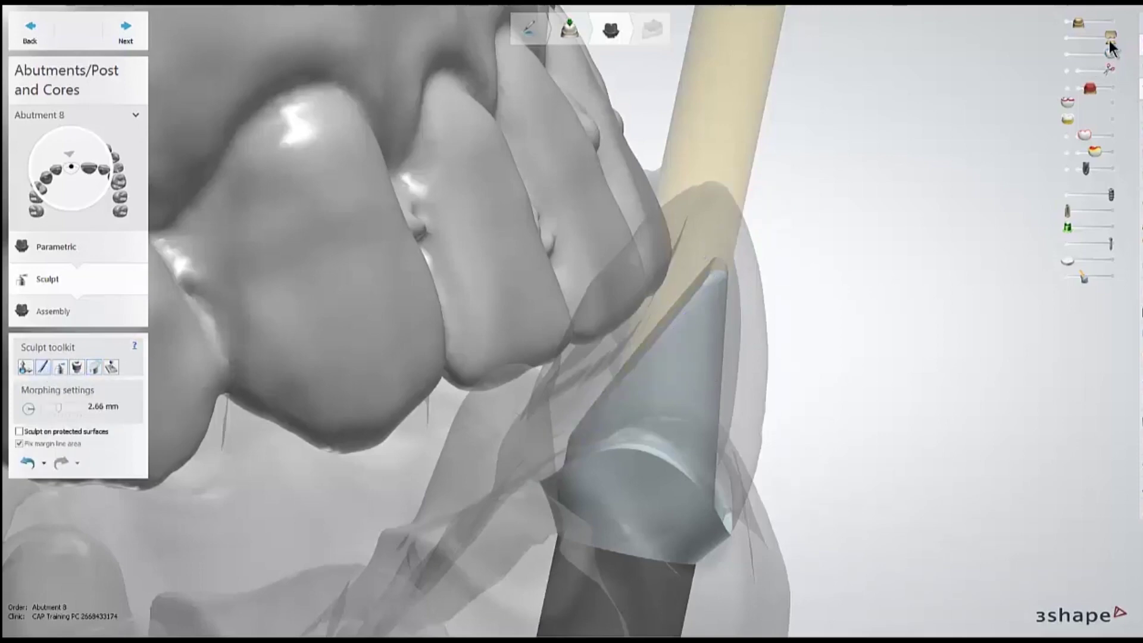
left_click_drag(1079, 25, 1054, 51)
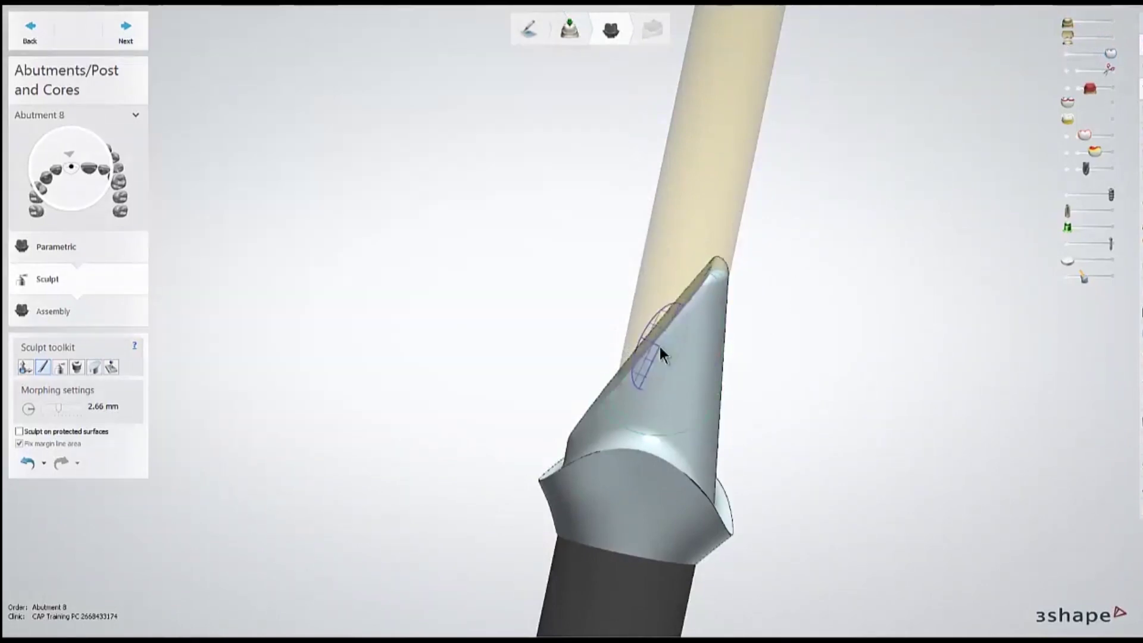
scroll(659, 347, "up", 3)
right_click_drag(700, 403, 705, 387)
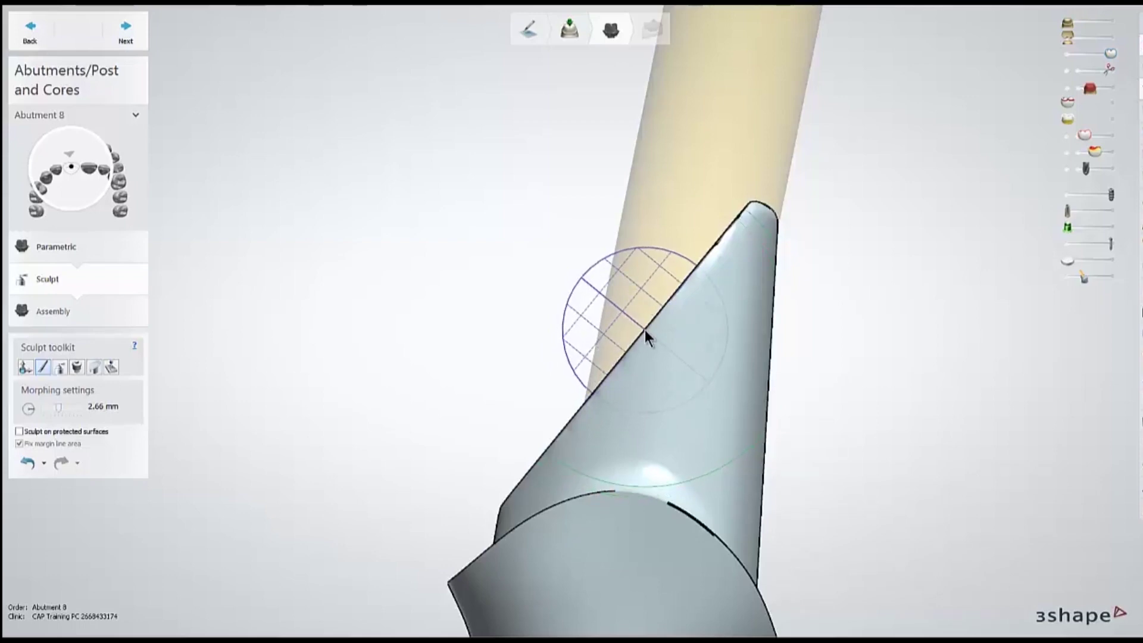
left_click_drag(644, 330, 660, 349)
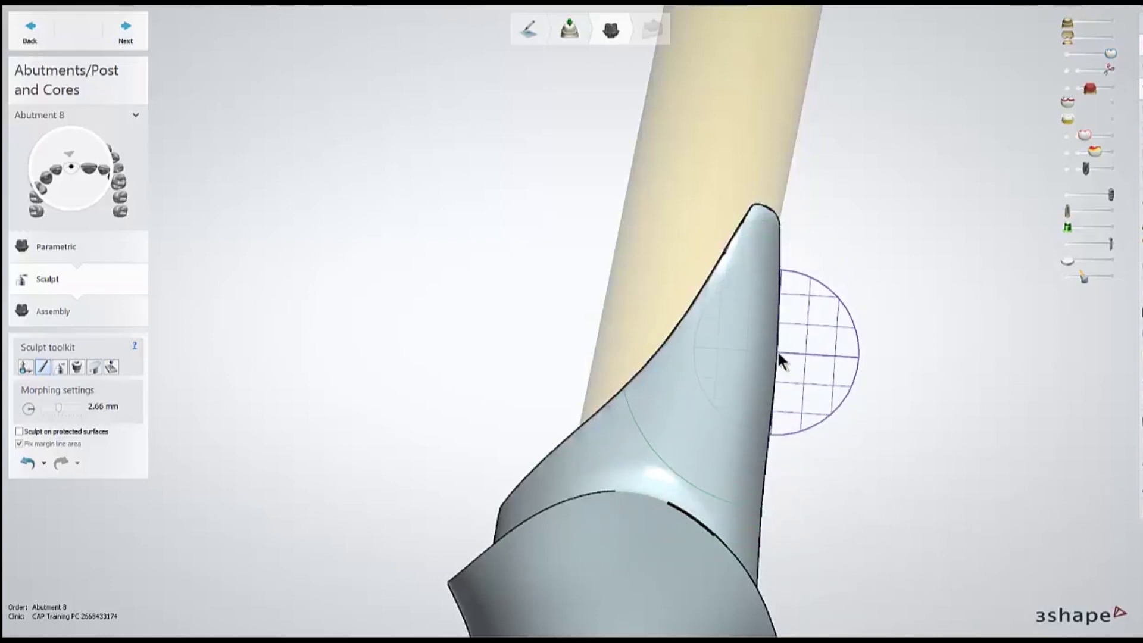
left_click_drag(779, 355, 772, 356)
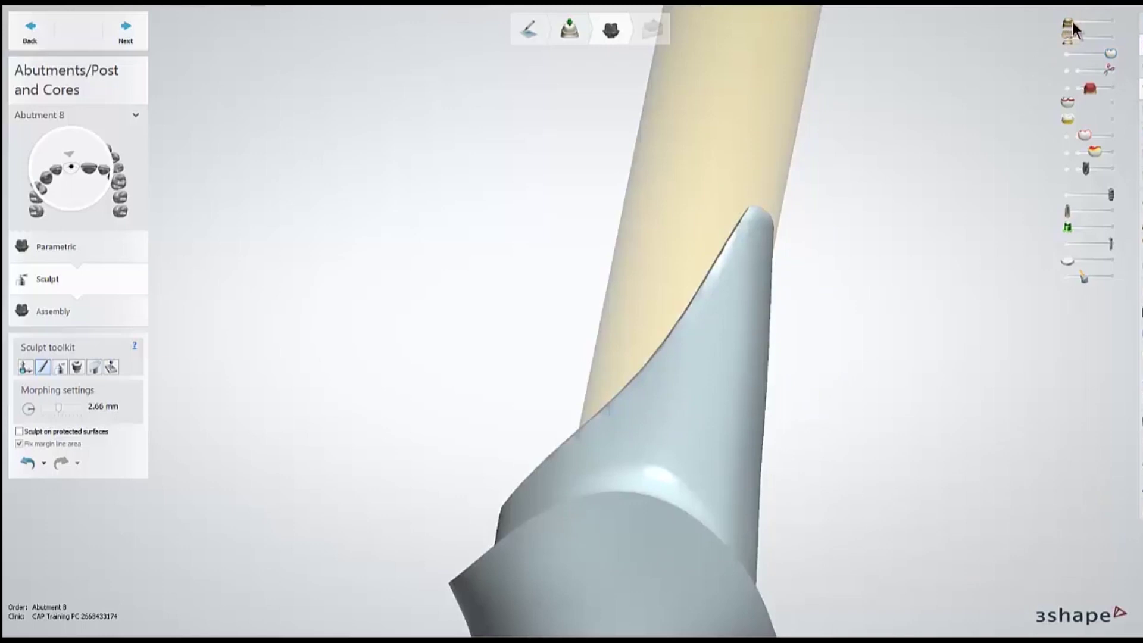
Show both jaw models semi-transparently again and check the morphed abutment against them from above
left_click_drag(1068, 23, 1096, 35)
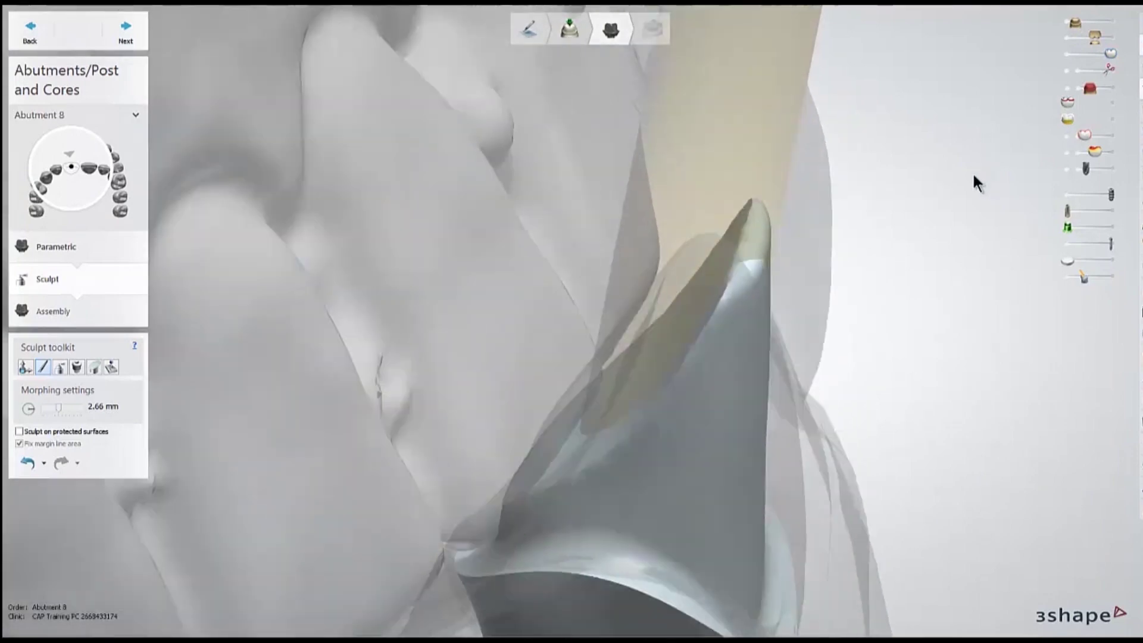
right_click_drag(973, 175, 843, 366)
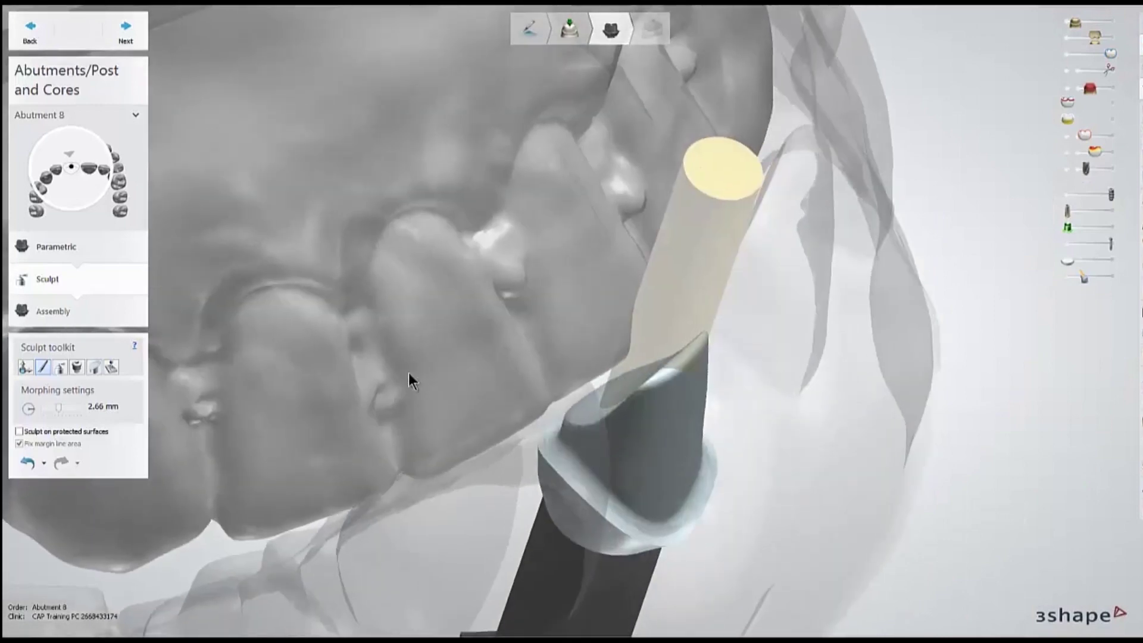
Try smoothing the abutment's cut upper edge with the wax knife and undo the stroke
left_click(59, 366)
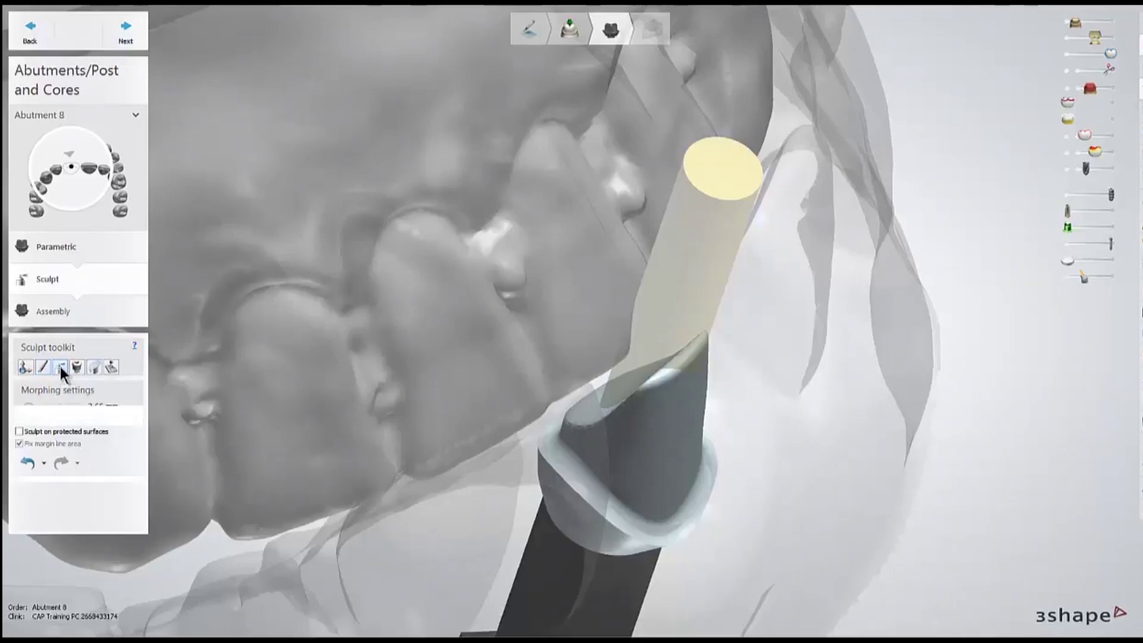
left_click(100, 410)
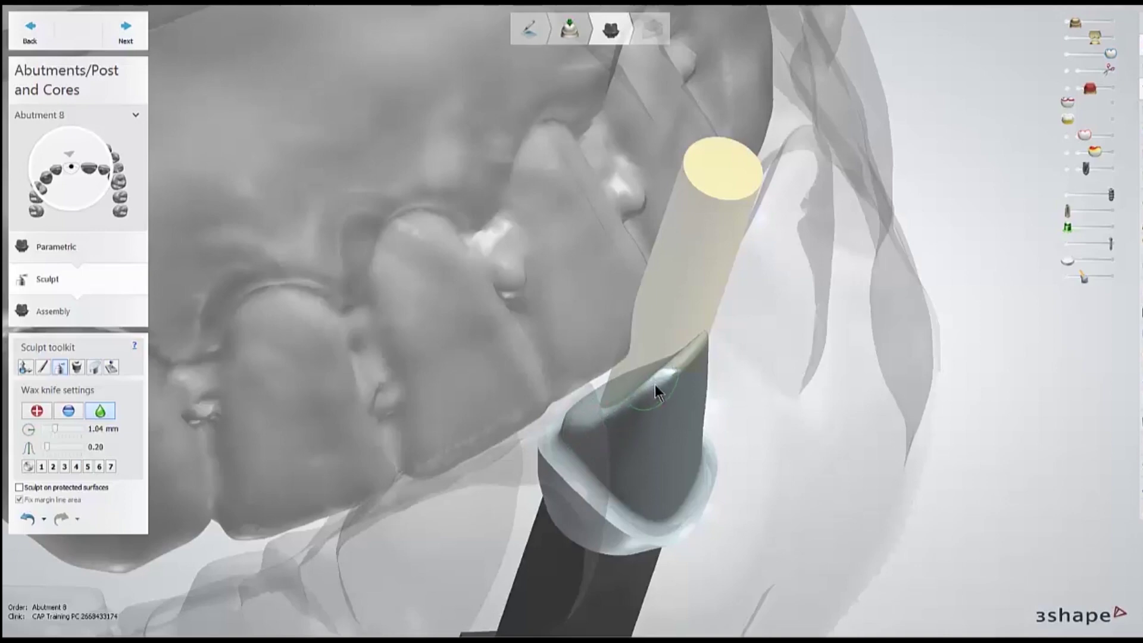
left_click(25, 518)
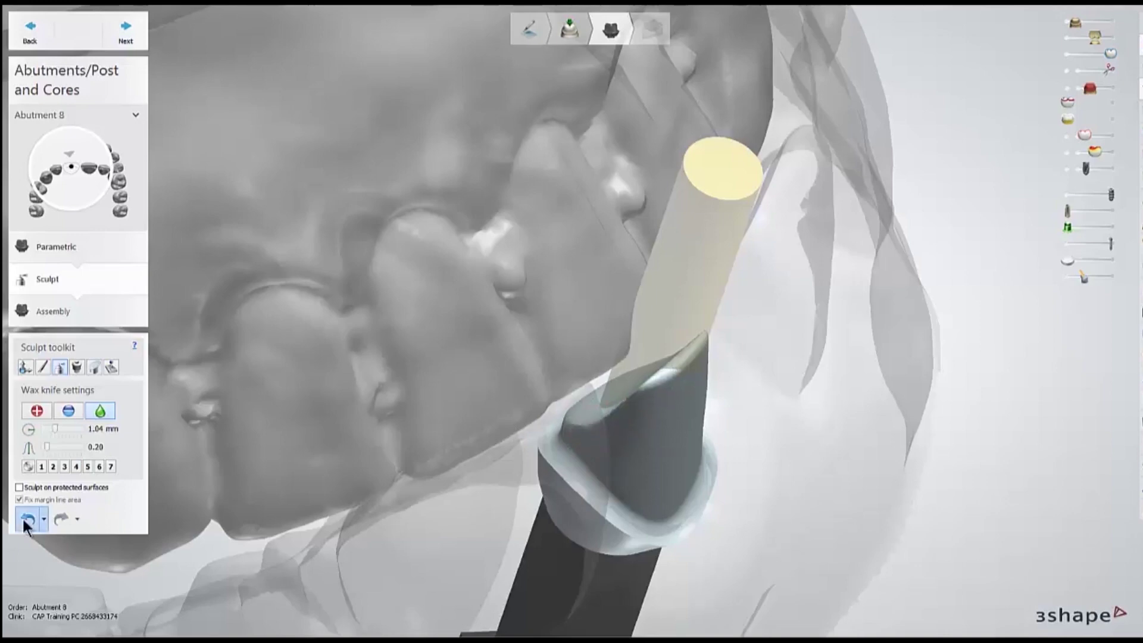
Advance from sculpting to the abutment assembly, hide the screw channel cylinder, and inspect the screw hole opening up close
left_click(126, 32)
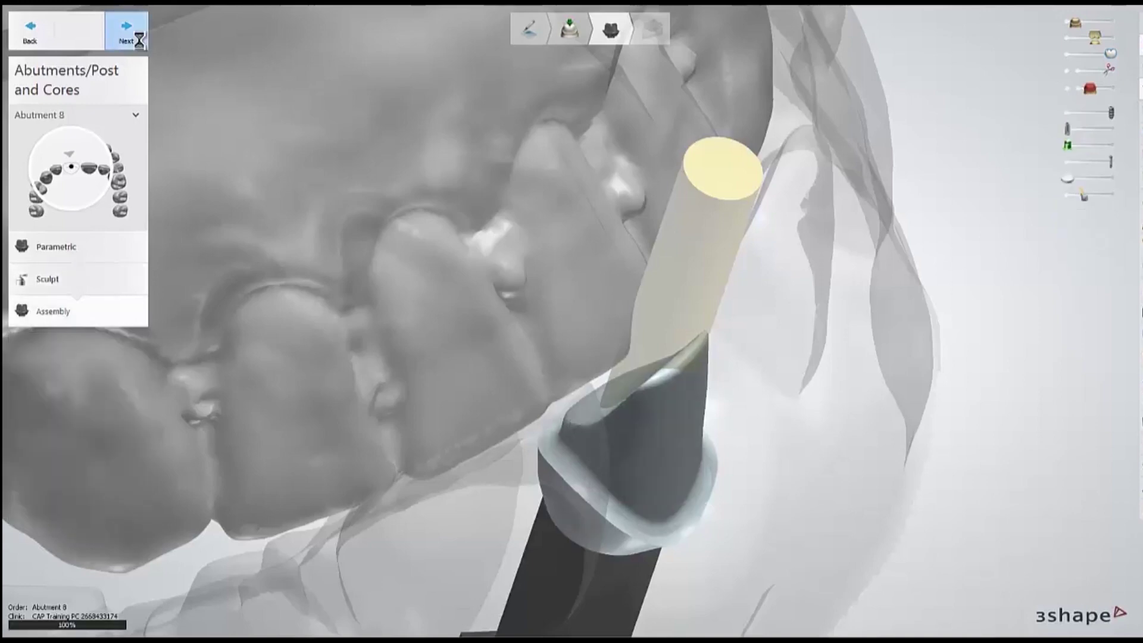
left_click(54, 309)
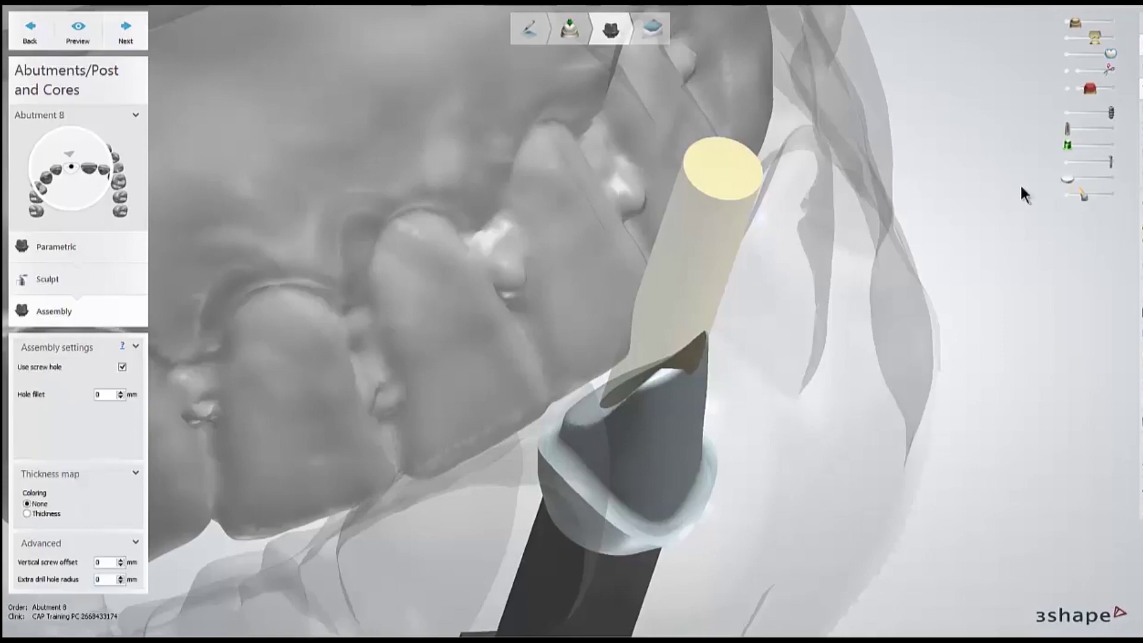
left_click_drag(1083, 192, 1070, 198)
right_click_drag(1016, 209, 685, 397)
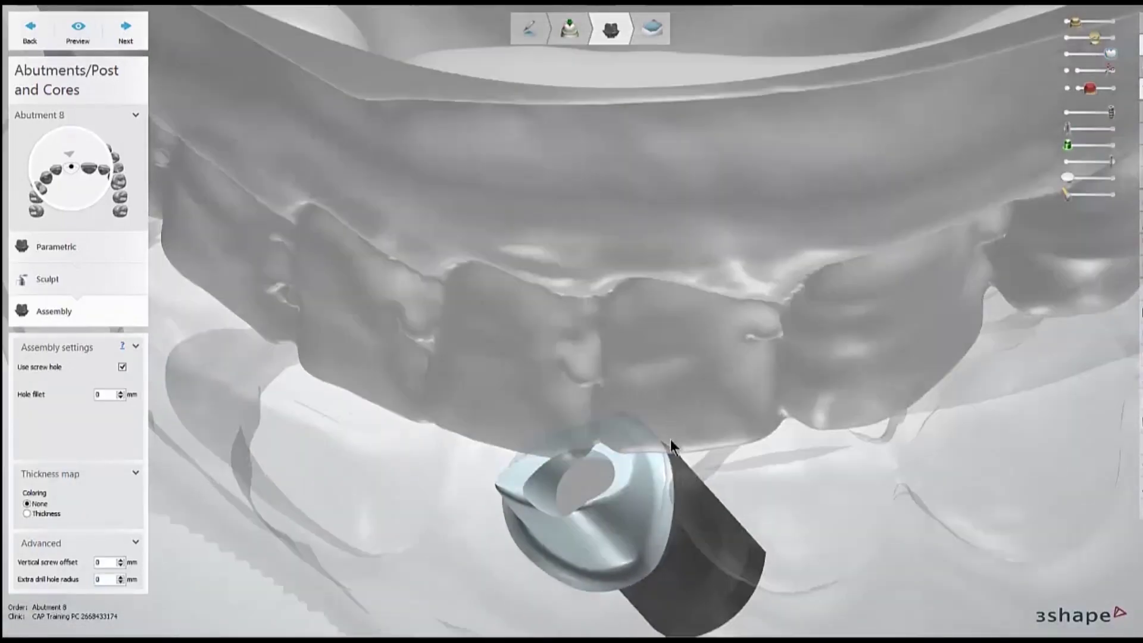
middle_click_drag(670, 439, 626, 336)
scroll(597, 391, "up", 3)
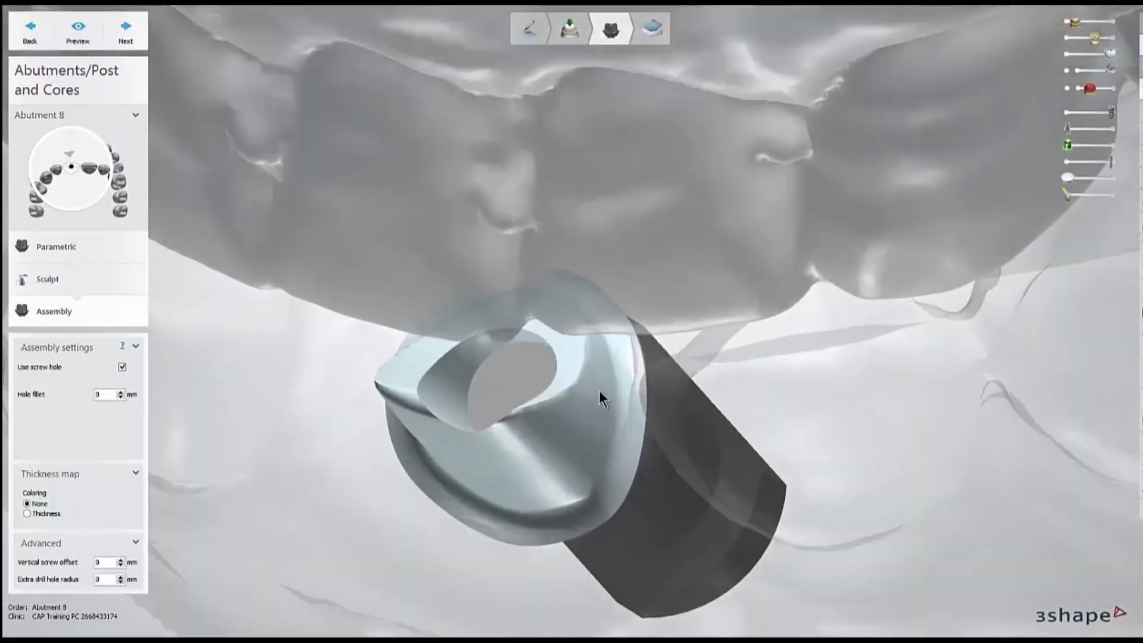
mouse_move(599, 391)
right_mouse_down()
mouse_move(627, 283)
mouse_move(626, 344)
mouse_move(615, 341)
mouse_move(597, 372)
right_mouse_up()
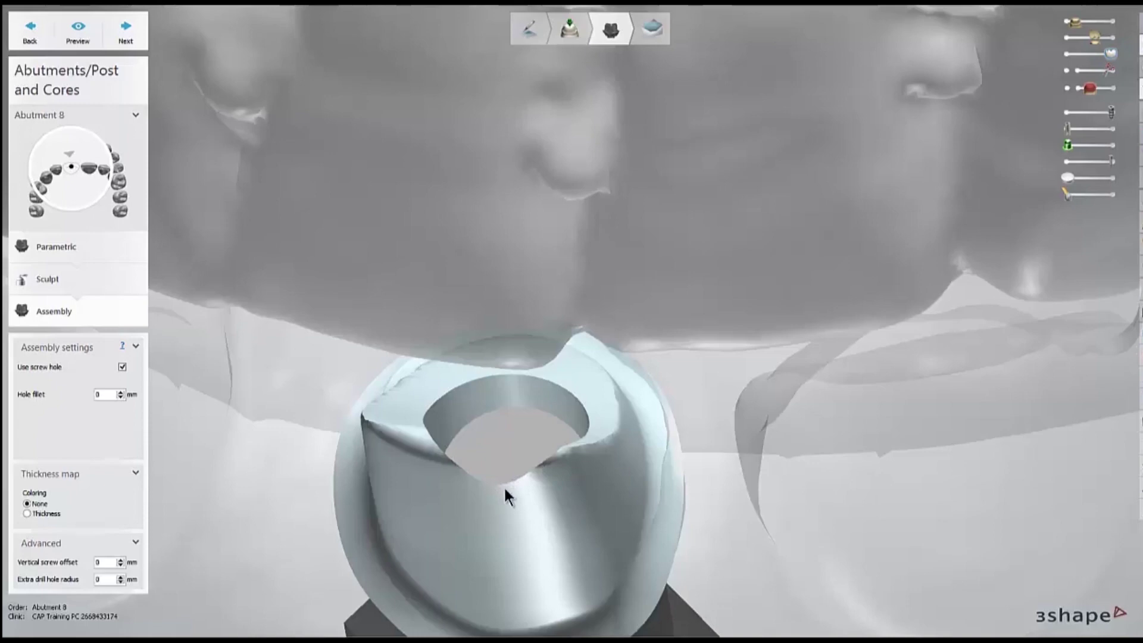
Try a 0.1 mm fillet on the screw hole's edge, take it back, and complete the abutment assembly
left_click(121, 392)
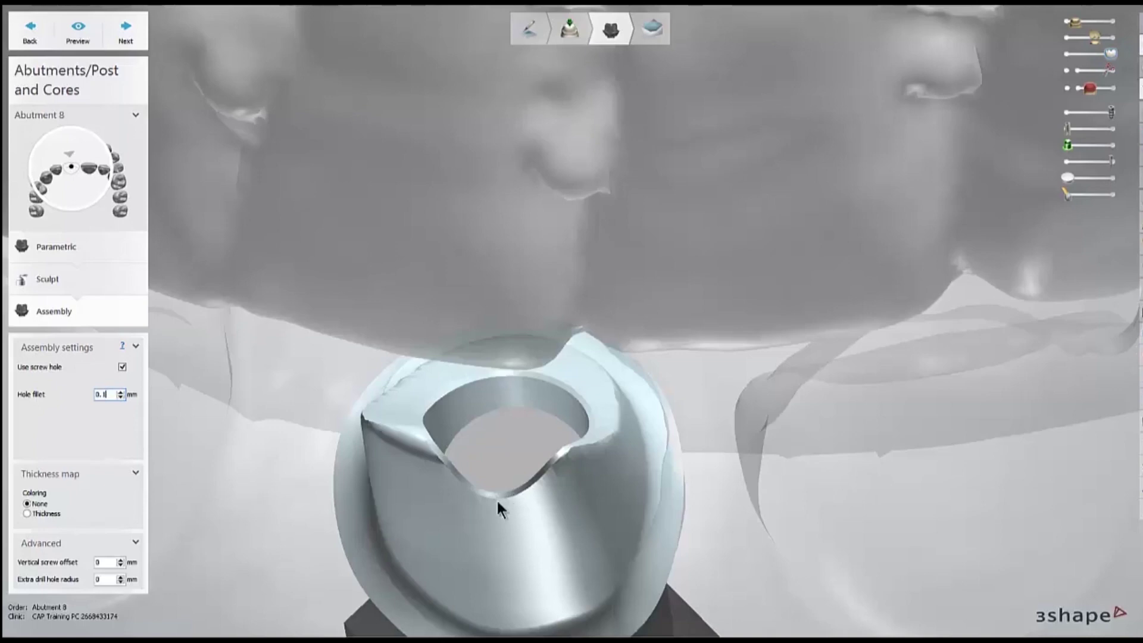
right_click_drag(497, 499, 505, 477)
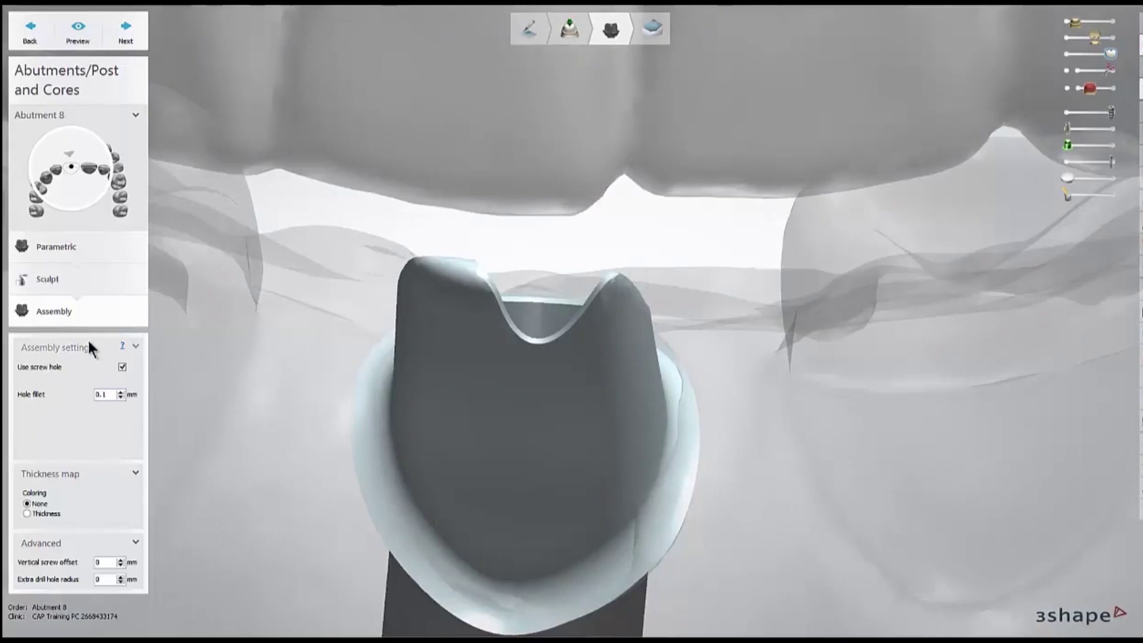
left_click(122, 397)
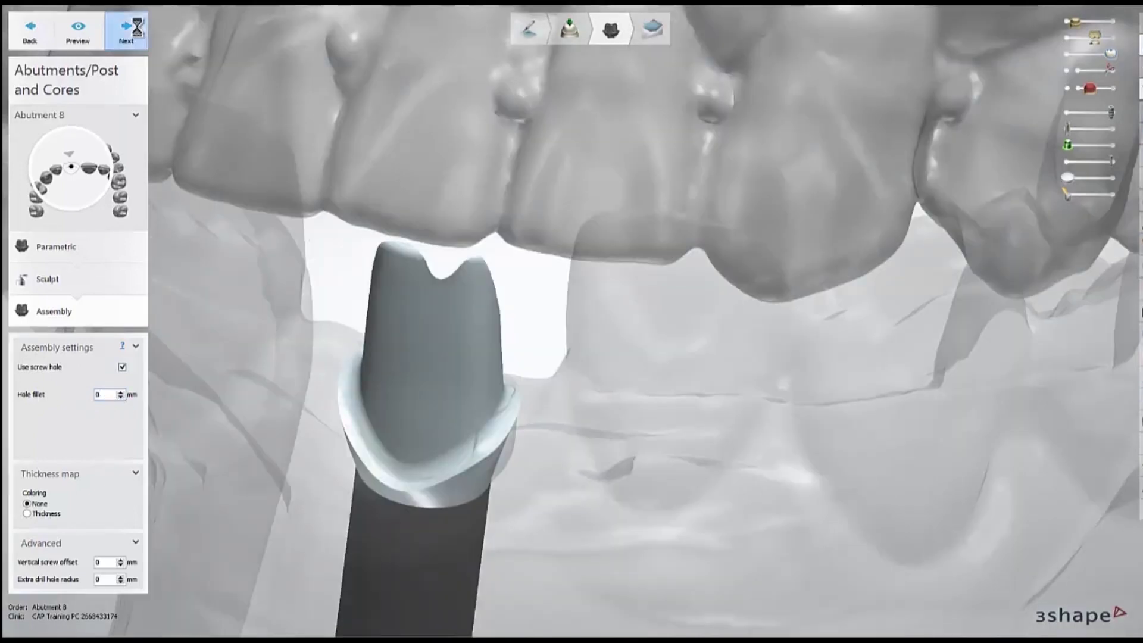
left_click(125, 29)
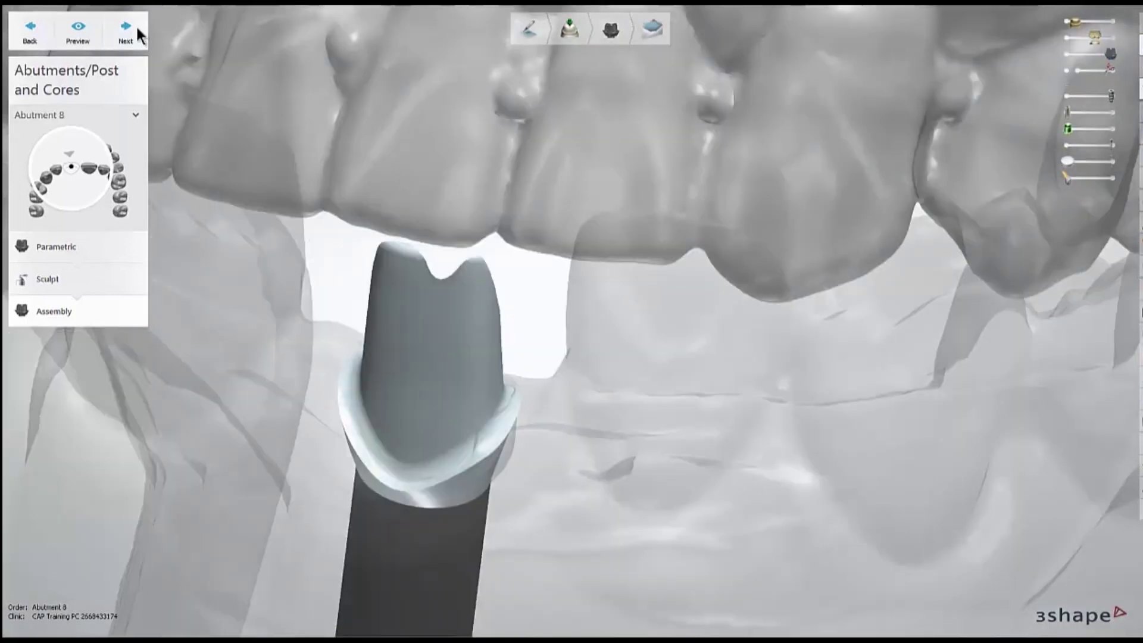